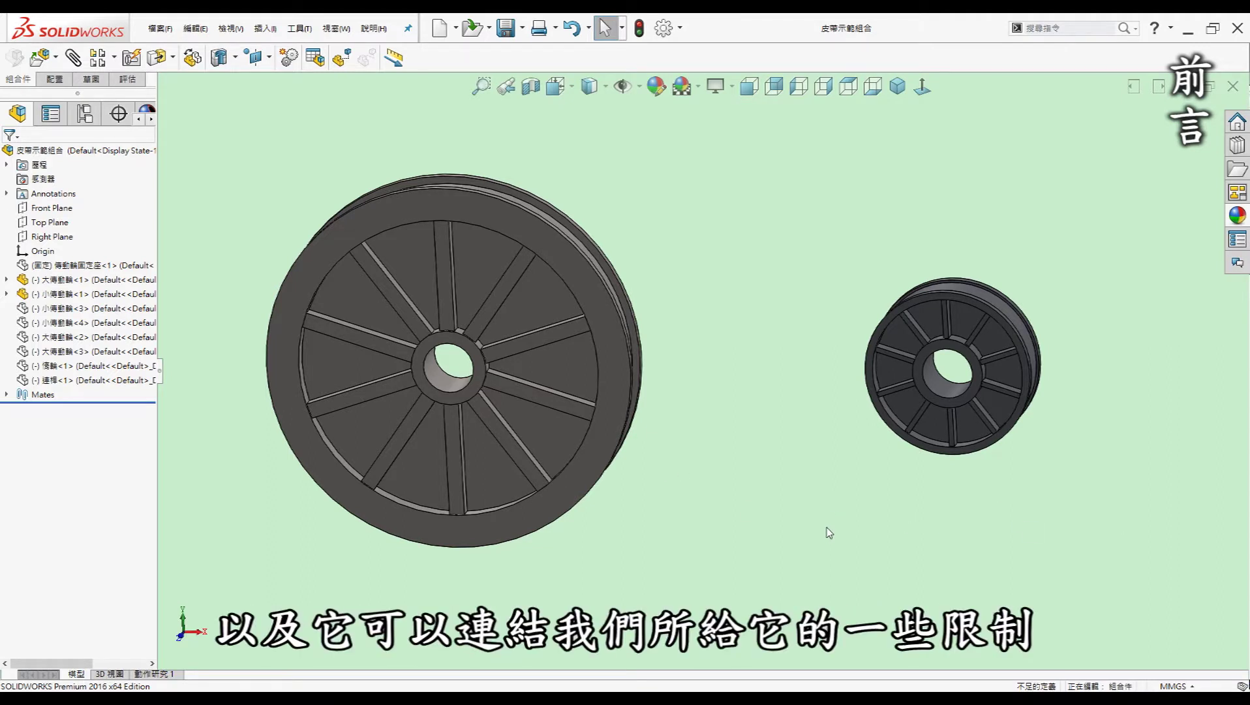
# - Orbit the view around both pulleys to inspect their rims
pyautogui.moveTo(685, 378); pyautogui.dragTo(858, 116, button='middle')
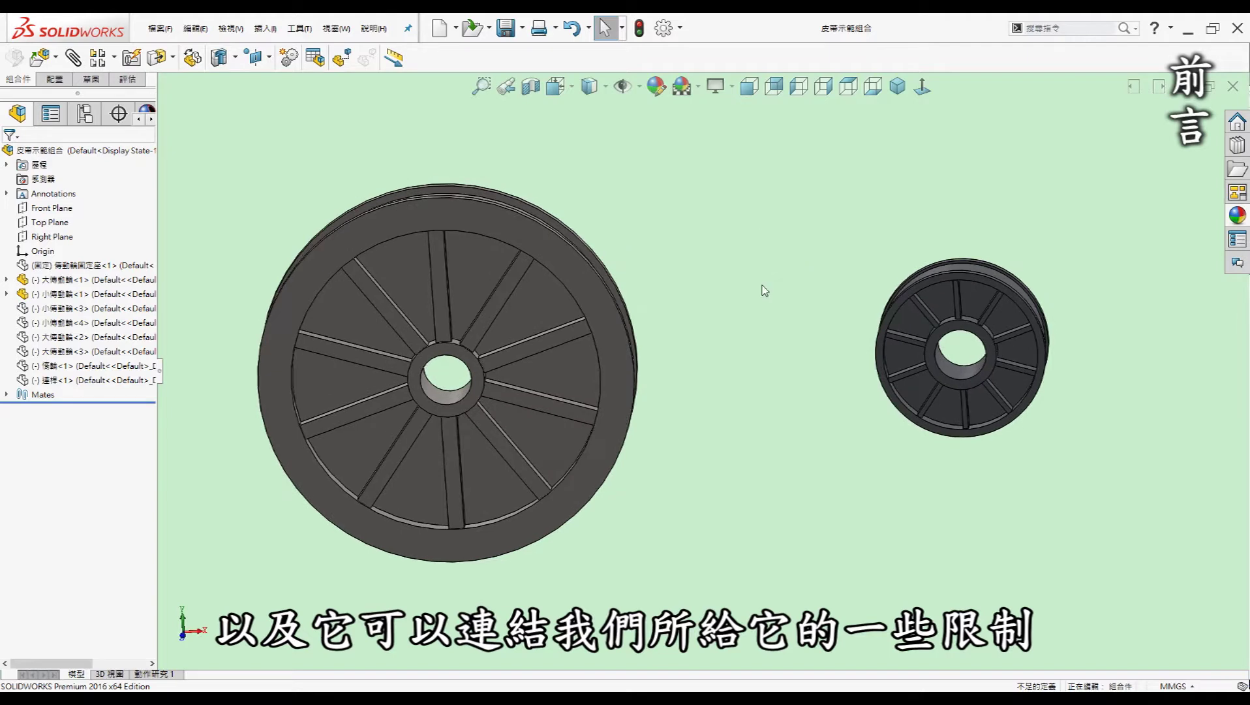
pyautogui.moveTo(736, 336); pyautogui.dragTo(814, 407, button='middle')
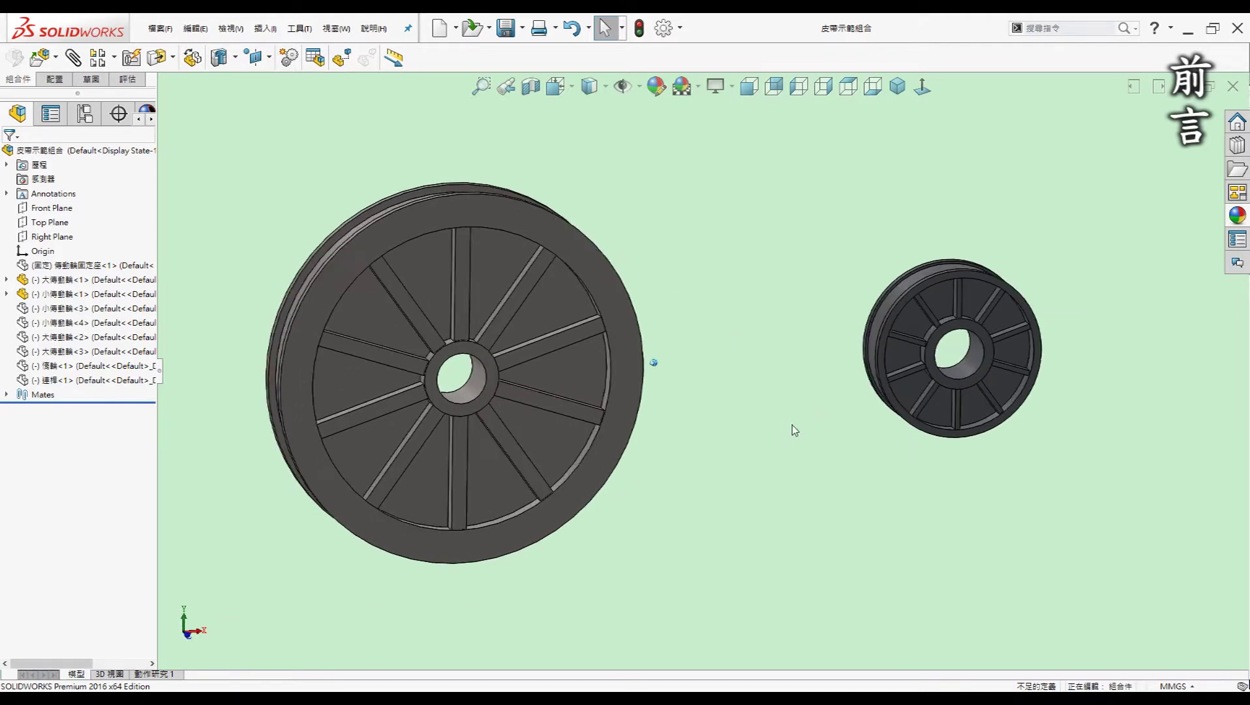
pyautogui.moveTo(792, 425); pyautogui.dragTo(890, 446, button='middle')
pyautogui.moveTo(643, 271); pyautogui.dragTo(649, 271, button='middle')
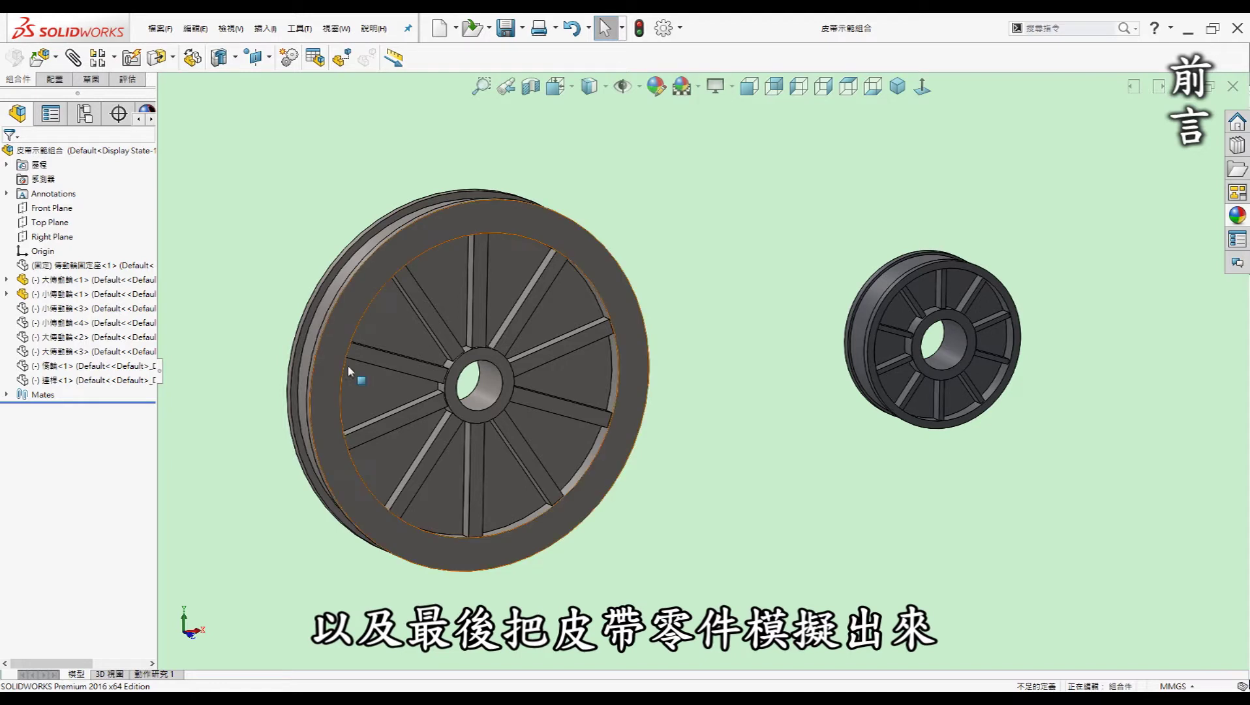
pyautogui.moveTo(755, 535); pyautogui.dragTo(802, 277, button='middle')
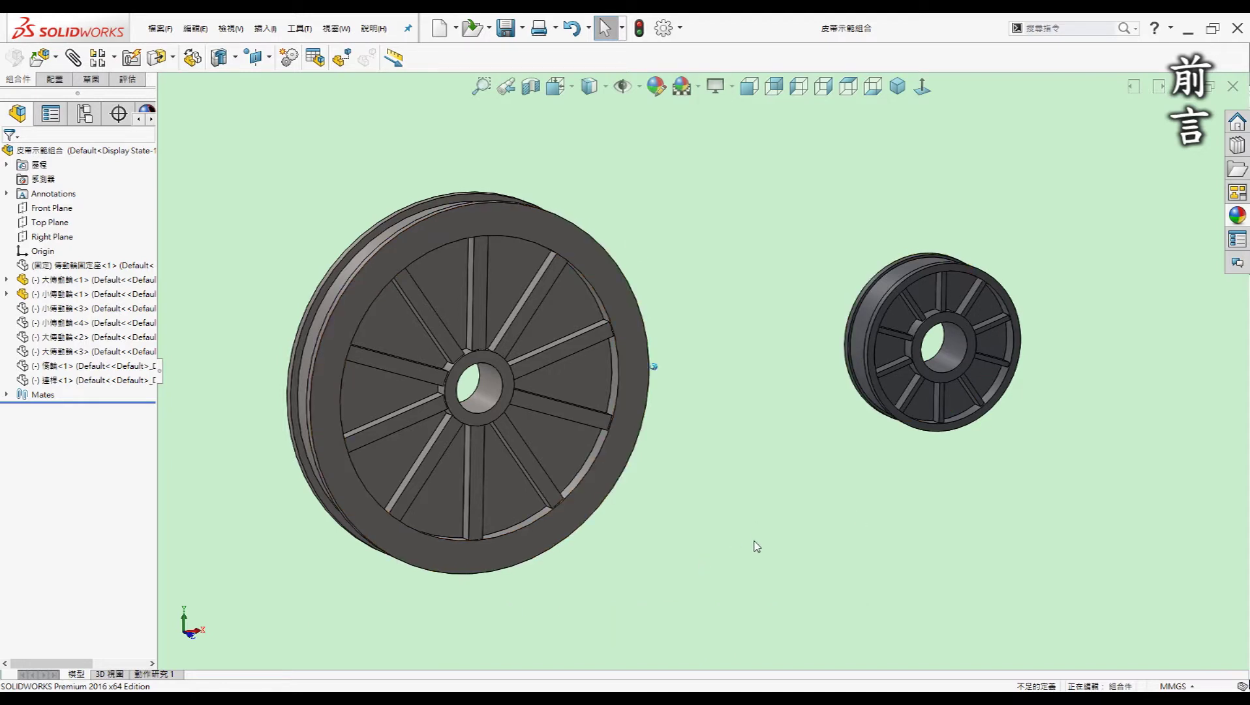
pyautogui.moveTo(875, 449); pyautogui.dragTo(837, 475, button='middle')
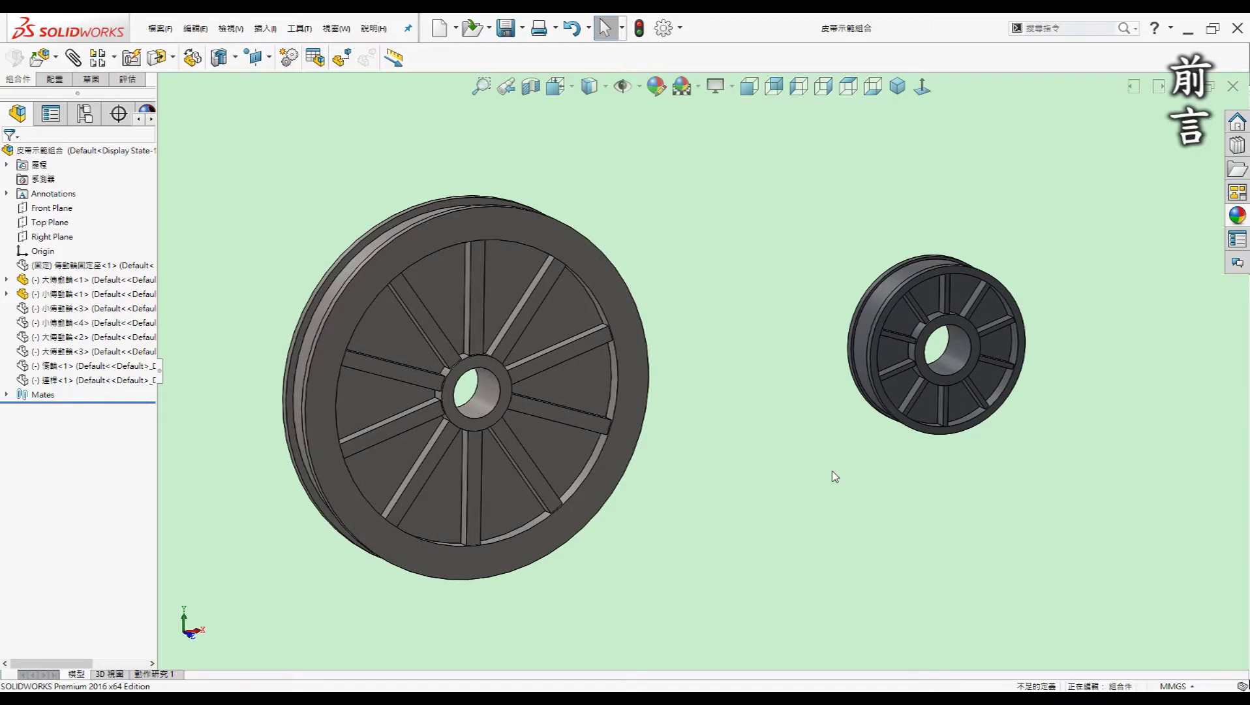
pyautogui.moveTo(708, 470); pyautogui.dragTo(854, 526, button='middle')
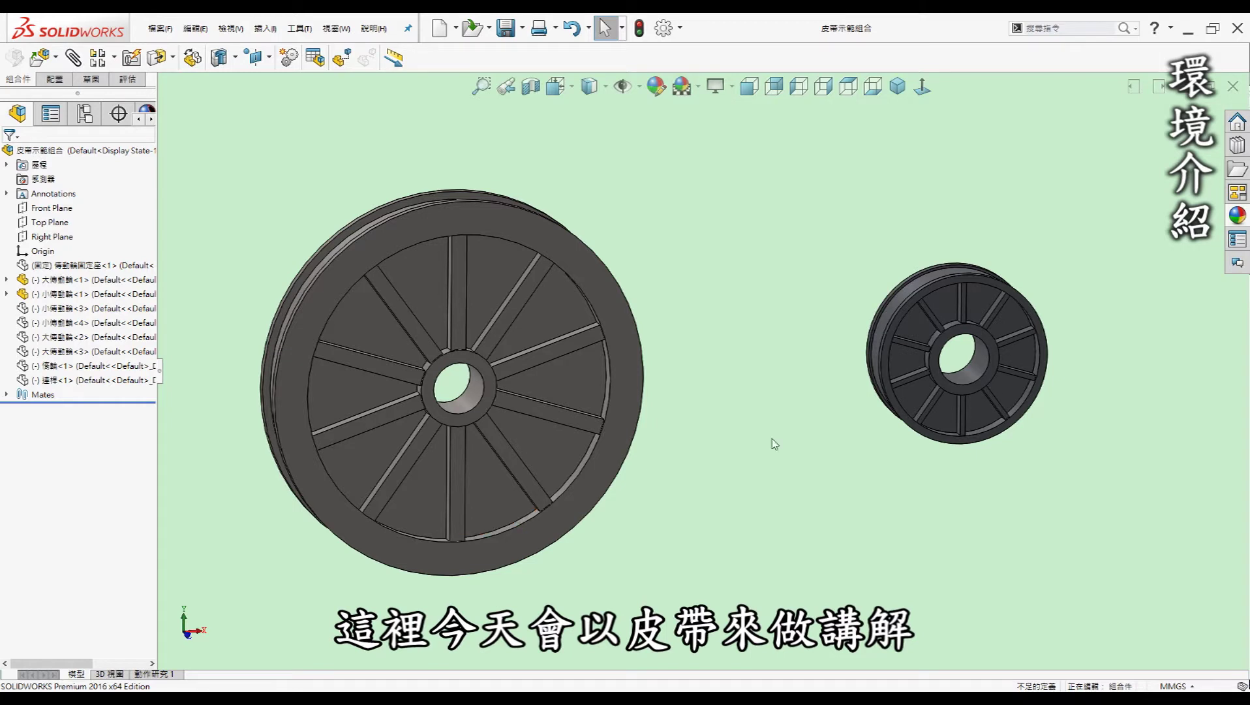
pyautogui.moveTo(805, 532)
pyautogui.mouseDown(button='middle')
pyautogui.moveTo(713, 467)
pyautogui.moveTo(486, 184)
pyautogui.moveTo(314, 158)
pyautogui.mouseUp(button='middle')
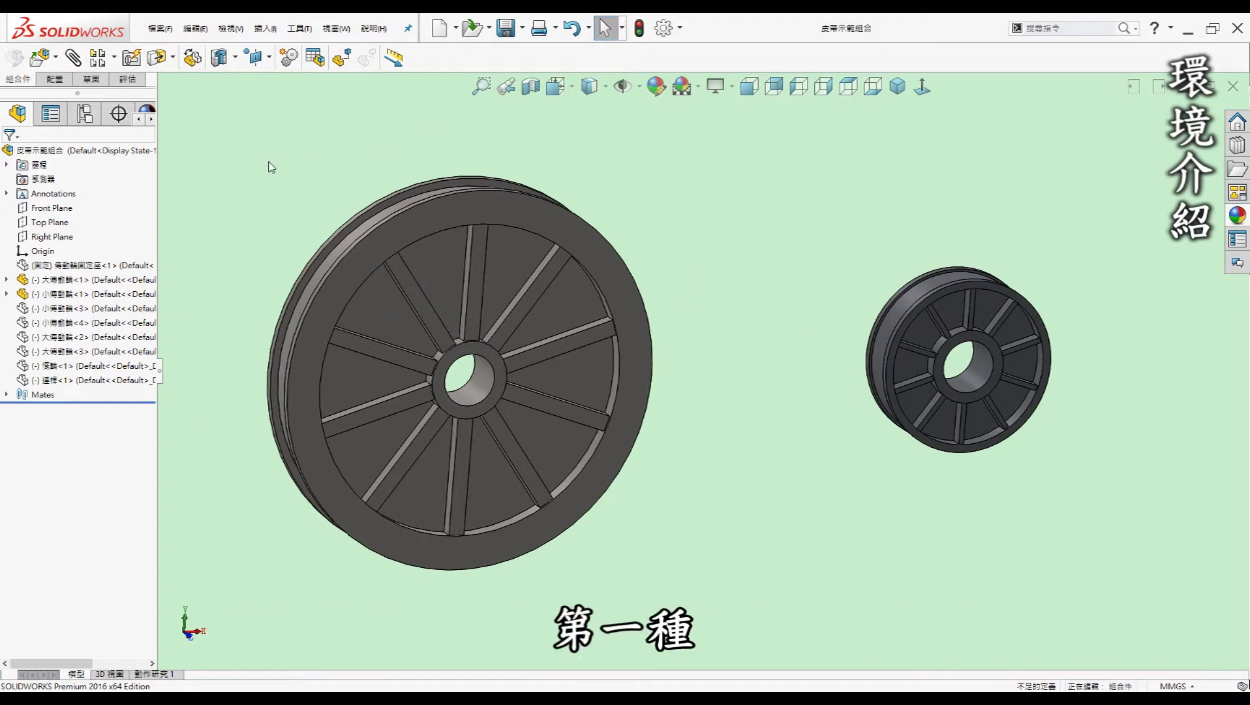
# - Browse the Insert menu and Assembly Features list without choosing a command
pyautogui.click(269, 31)
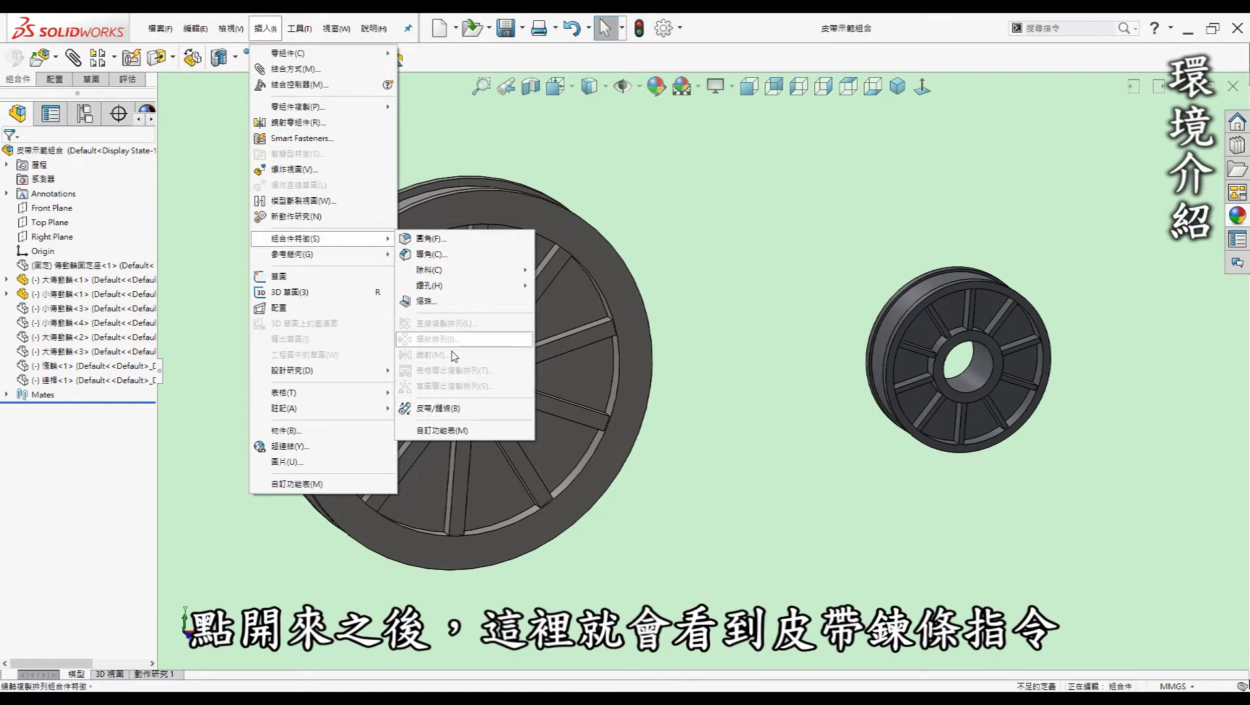
pyautogui.click(744, 229)
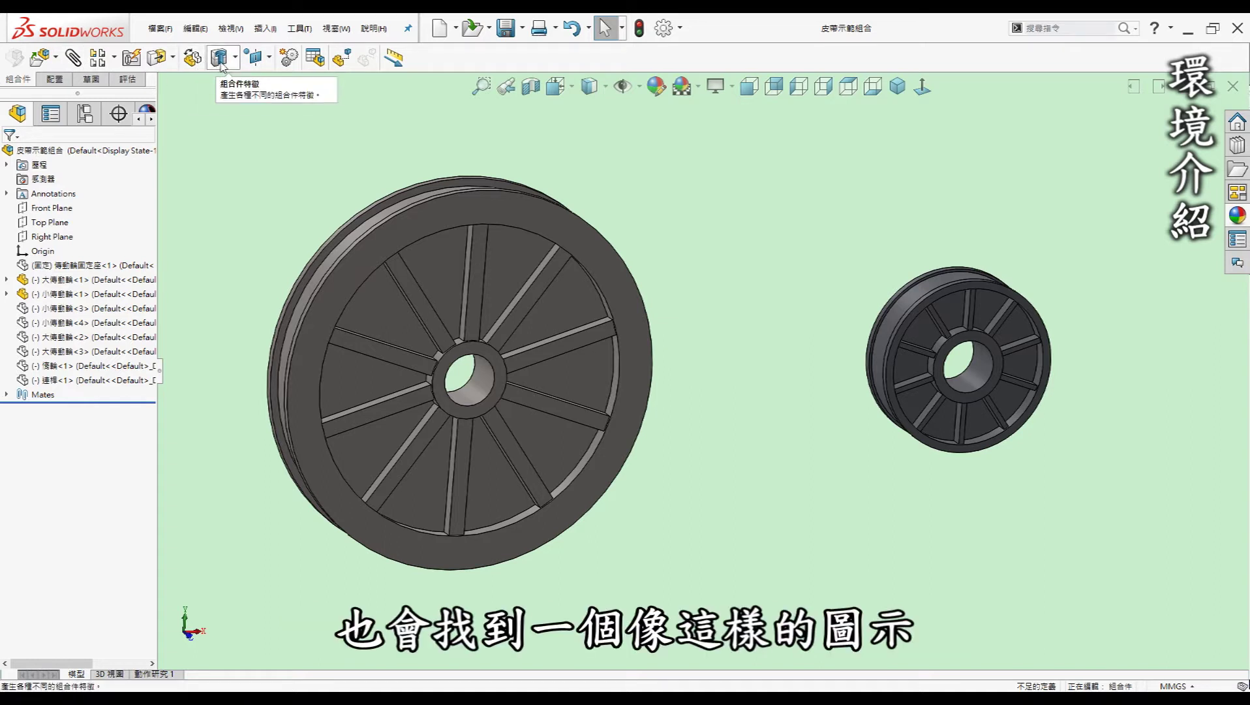
pyautogui.click(220, 62)
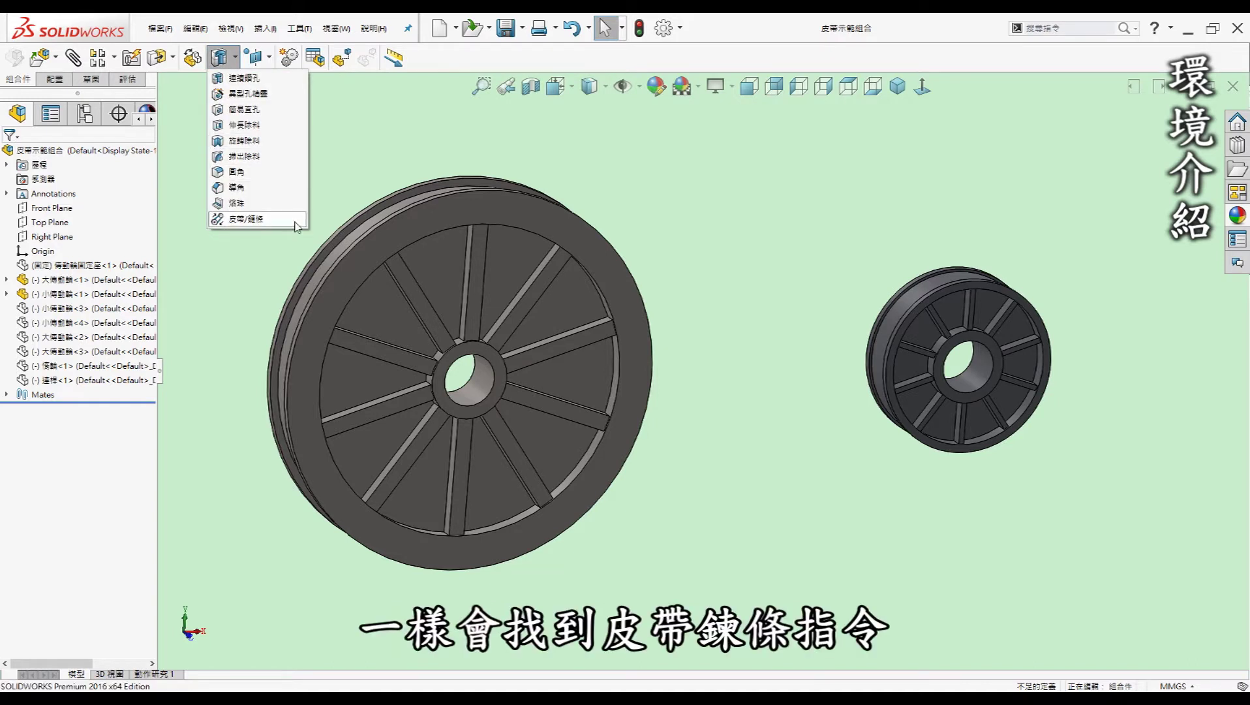
pyautogui.click(258, 219)
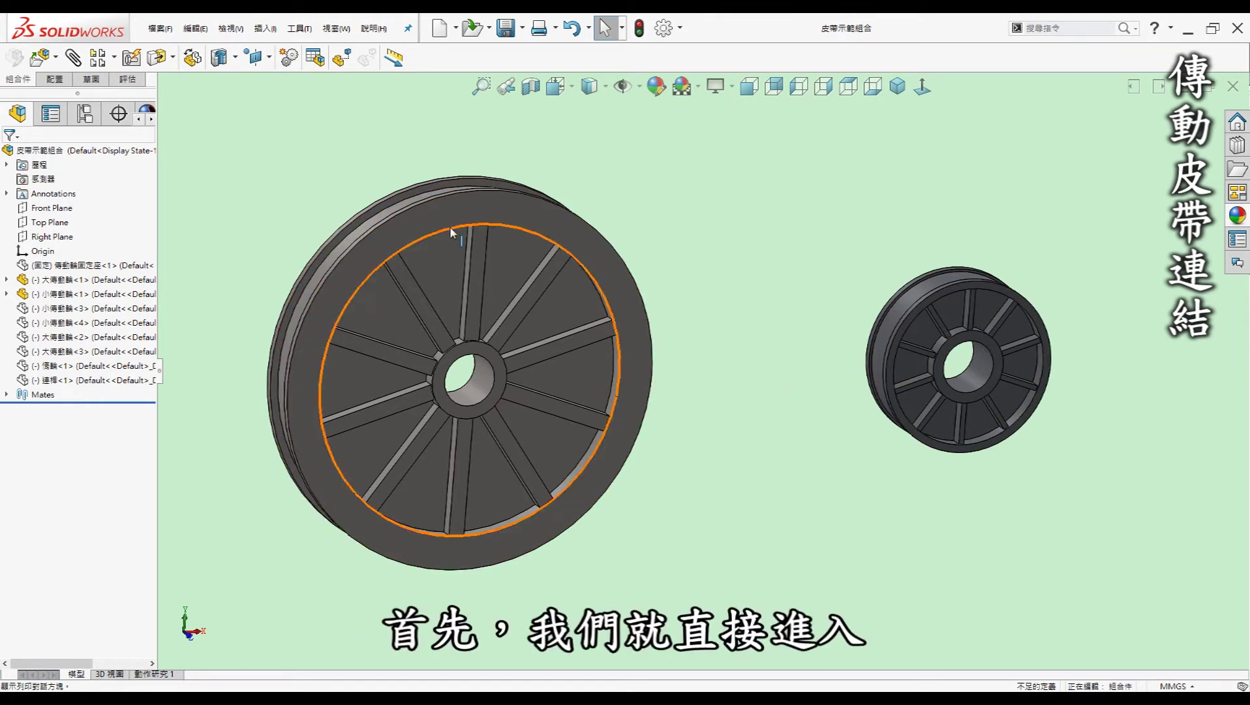
# - Start a Belt/Chain feature with the large and small pulley rim faces as members
pyautogui.click(234, 58)
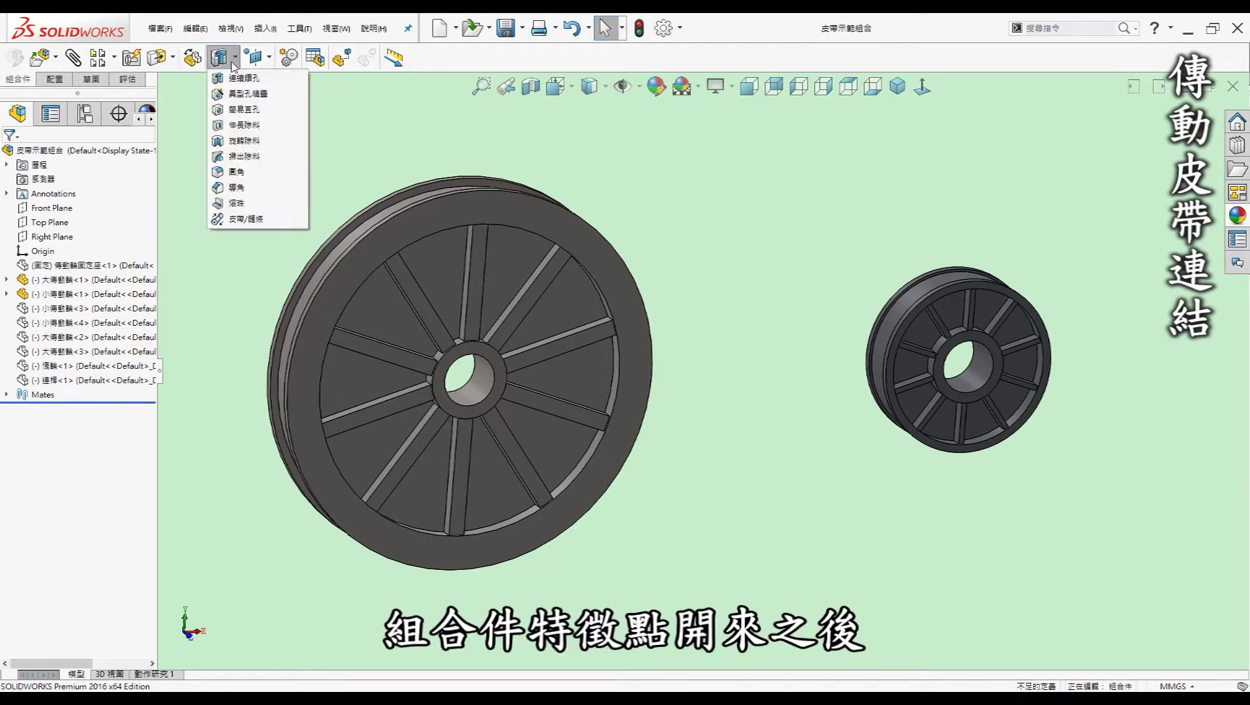
pyautogui.click(243, 219)
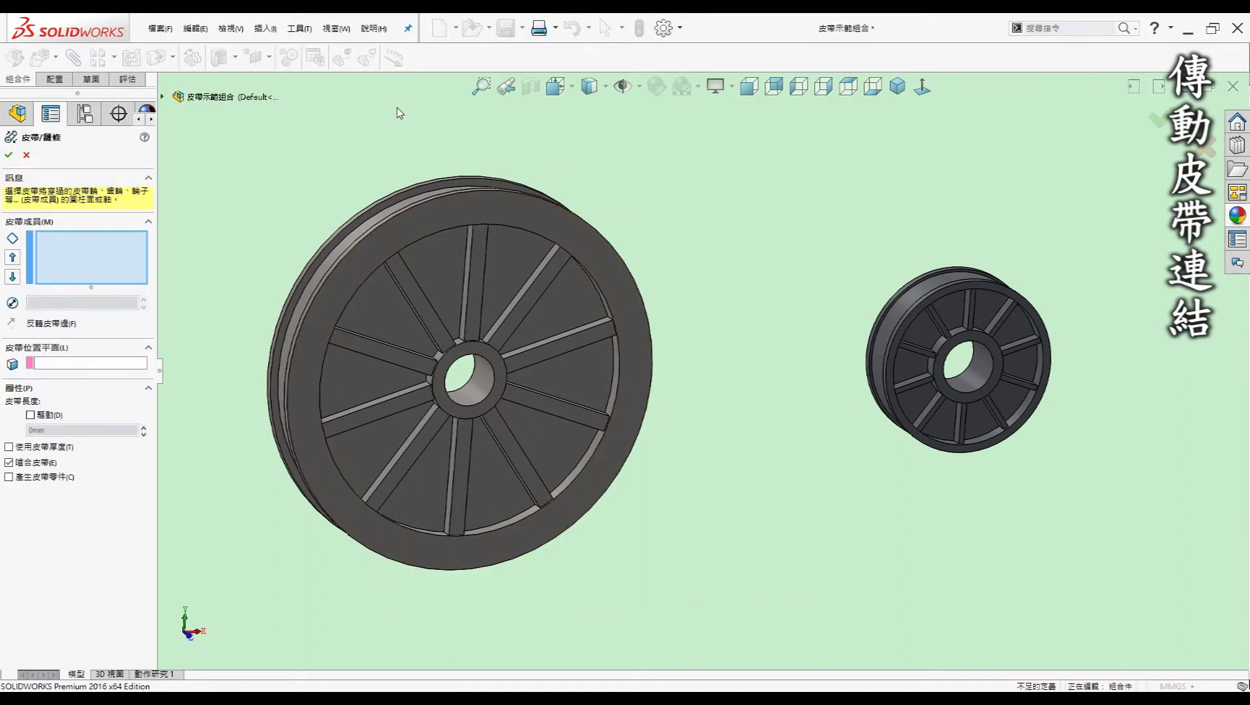
pyautogui.moveTo(400, 112); pyautogui.dragTo(405, 134, button='middle')
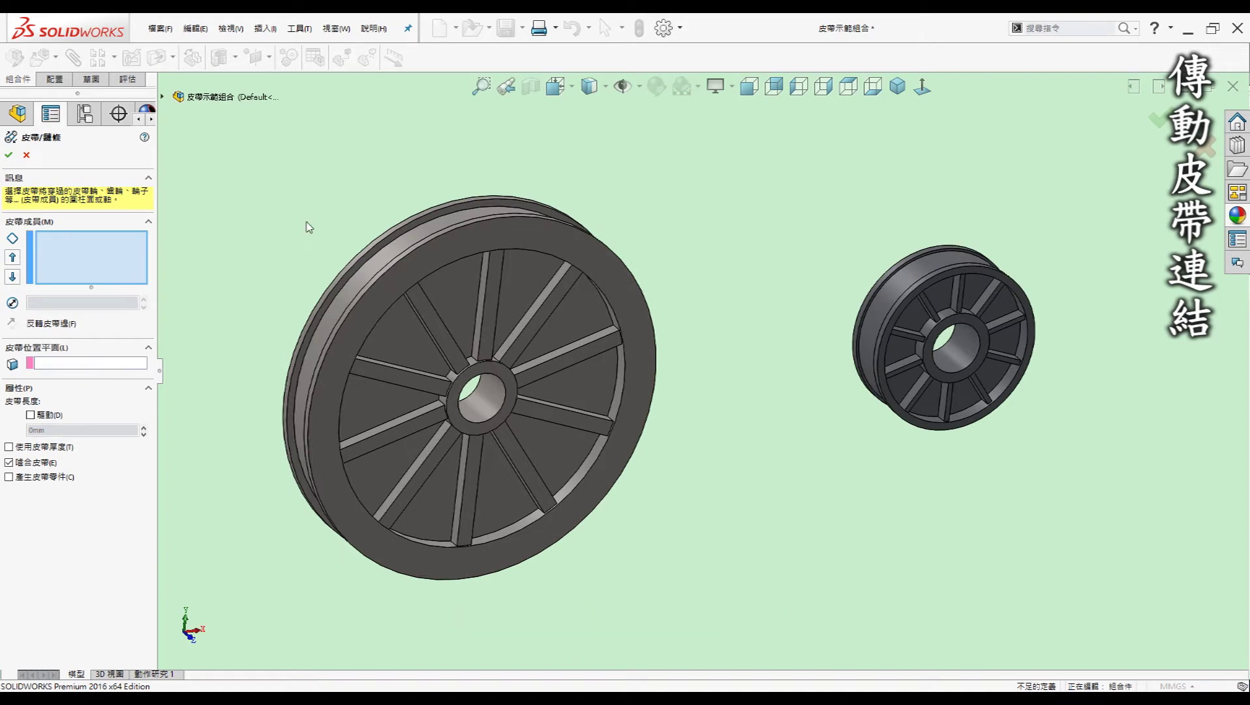
pyautogui.moveTo(307, 229); pyautogui.dragTo(457, 225, button='middle')
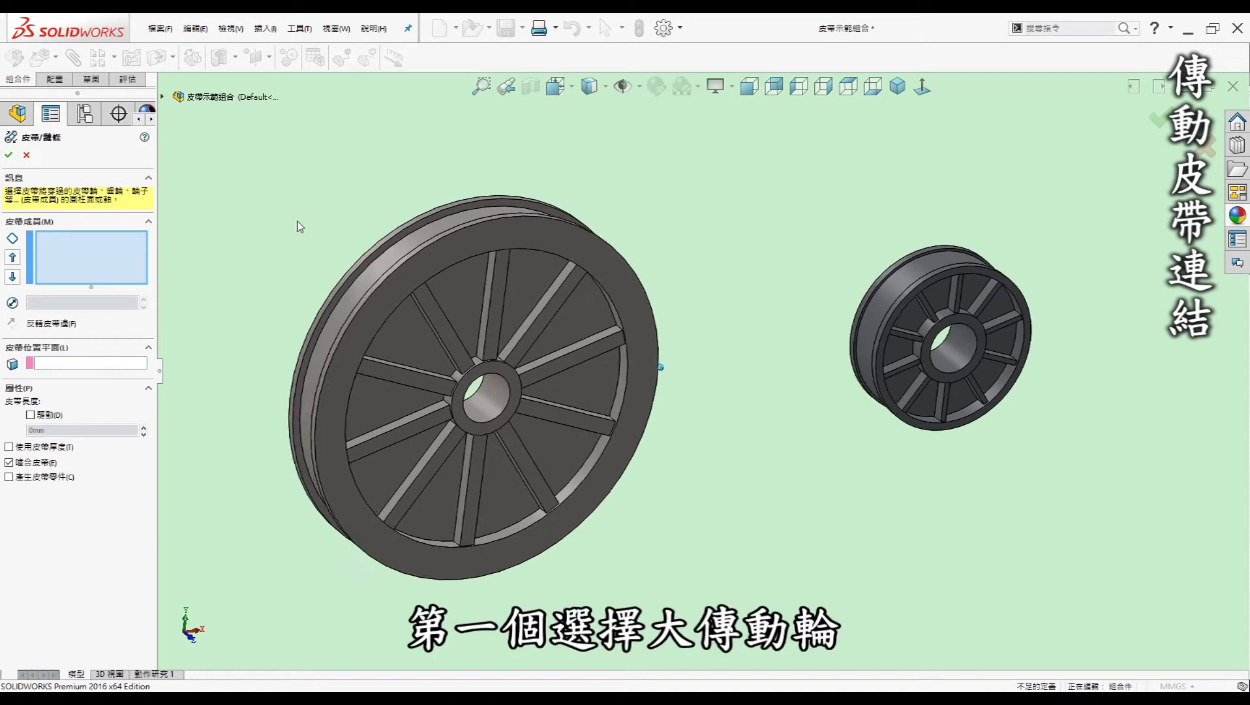
pyautogui.click(476, 220)
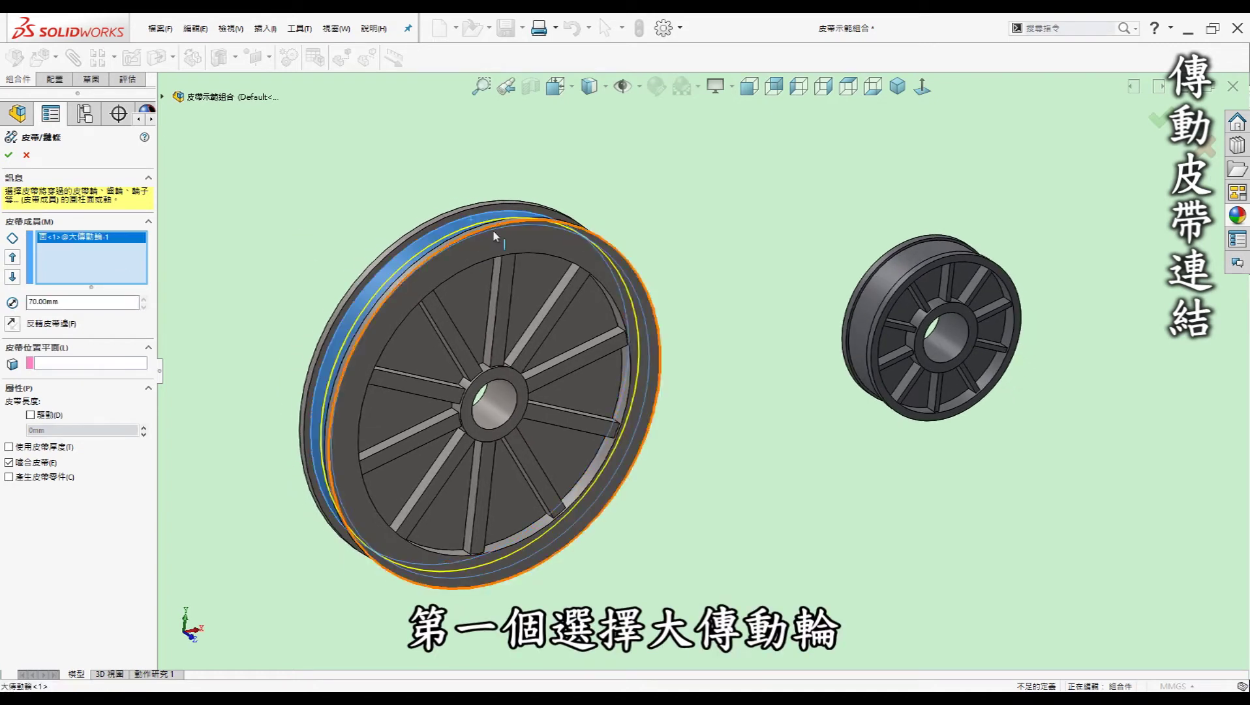
pyautogui.click(890, 273)
# - Check the belt members' diameters: large pulley 70.00mm, small pulley 32.00mm
pyautogui.moveTo(890, 273)
pyautogui.mouseDown(button='middle')
pyautogui.moveTo(1134, 353)
pyautogui.moveTo(279, 396)
pyautogui.mouseUp(button='middle')
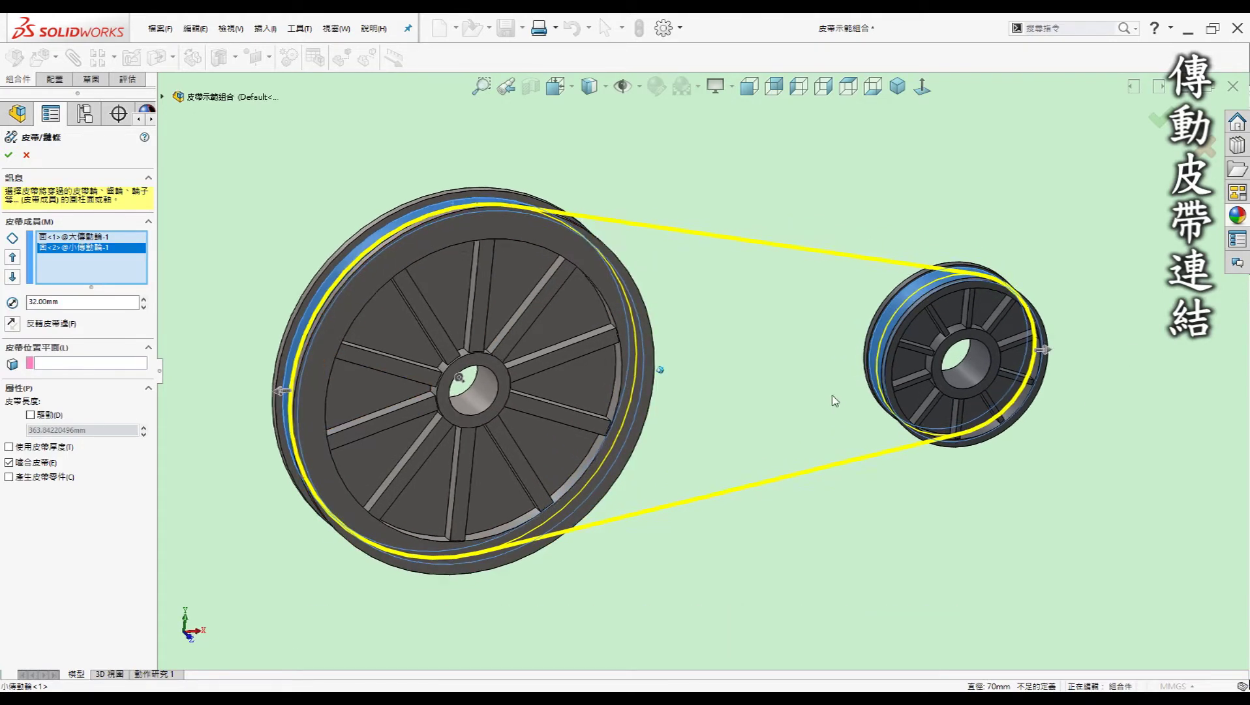
pyautogui.moveTo(280, 396); pyautogui.dragTo(54, 300, button='middle')
pyautogui.moveTo(930, 348)
pyautogui.mouseDown(button='middle')
pyautogui.moveTo(964, 207)
pyautogui.moveTo(57, 302)
pyautogui.mouseUp(button='middle')
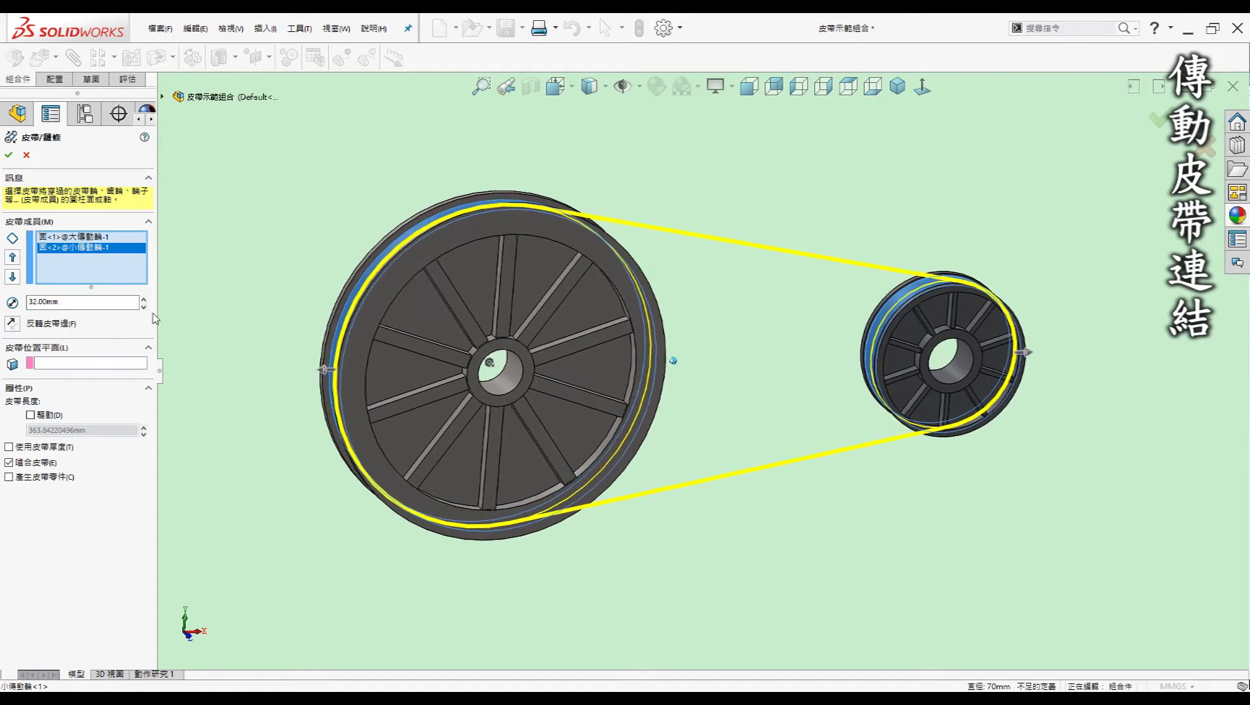
pyautogui.click(73, 237)
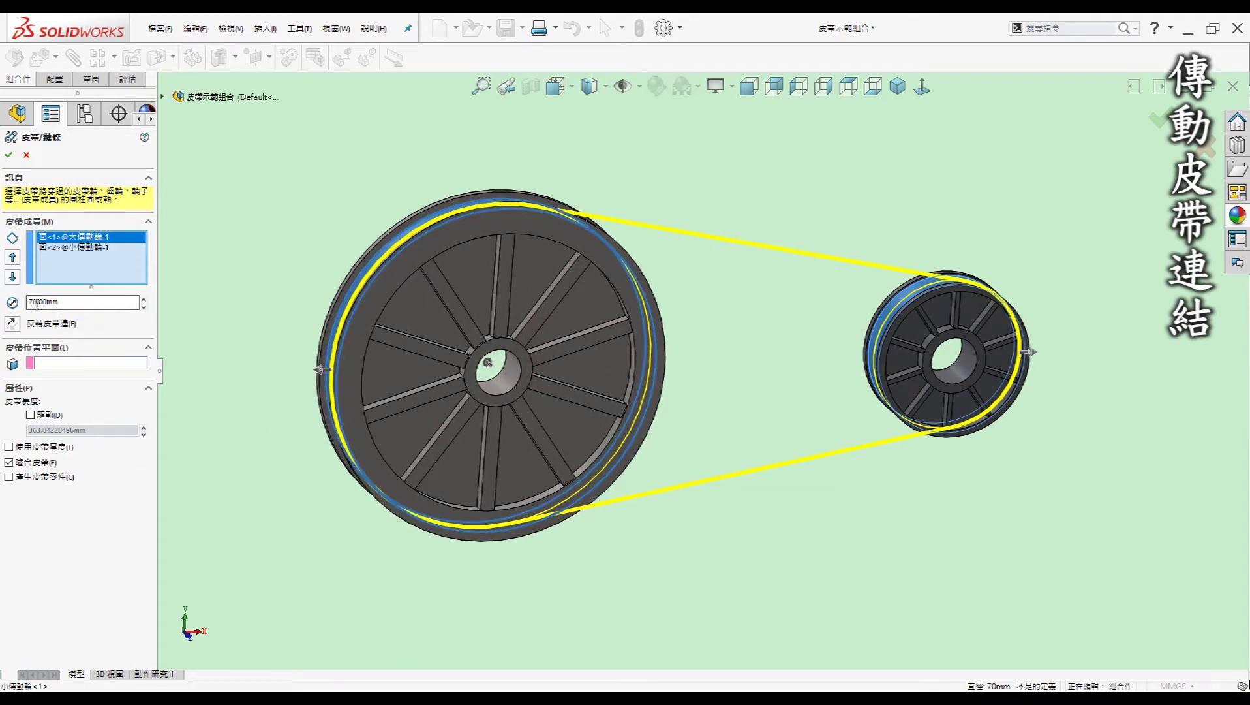
pyautogui.click(72, 248)
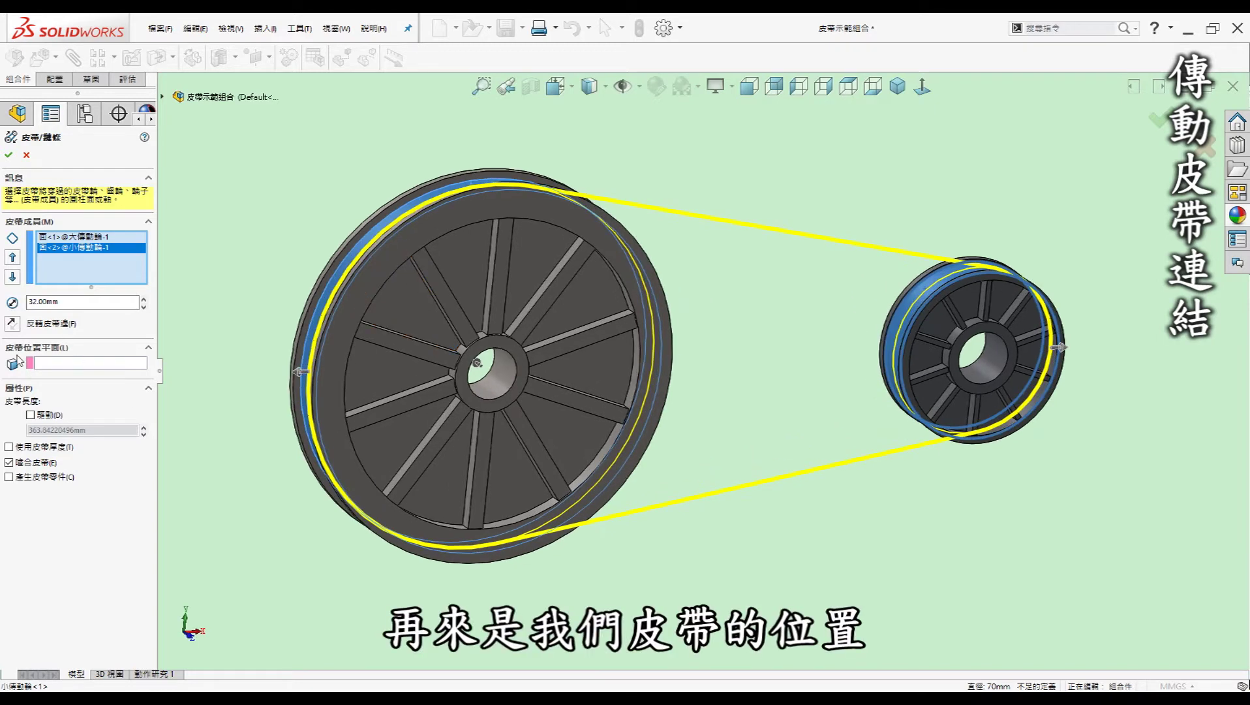
# - Switch to front view and enable Create belt part and Use belt thickness
pyautogui.moveTo(496, 313)
pyautogui.mouseDown(button='middle')
pyautogui.moveTo(813, 245)
pyautogui.moveTo(875, 274)
pyautogui.mouseUp(button='middle')
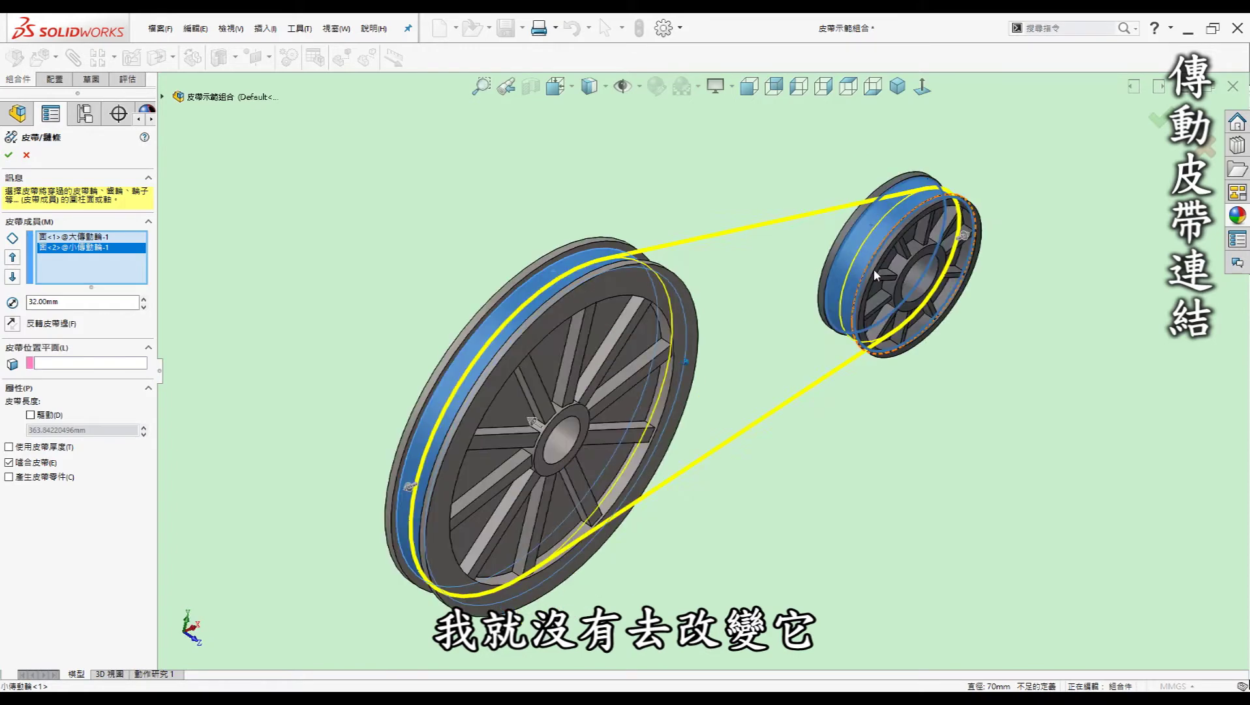
pyautogui.hotkey('ctrl', '1')
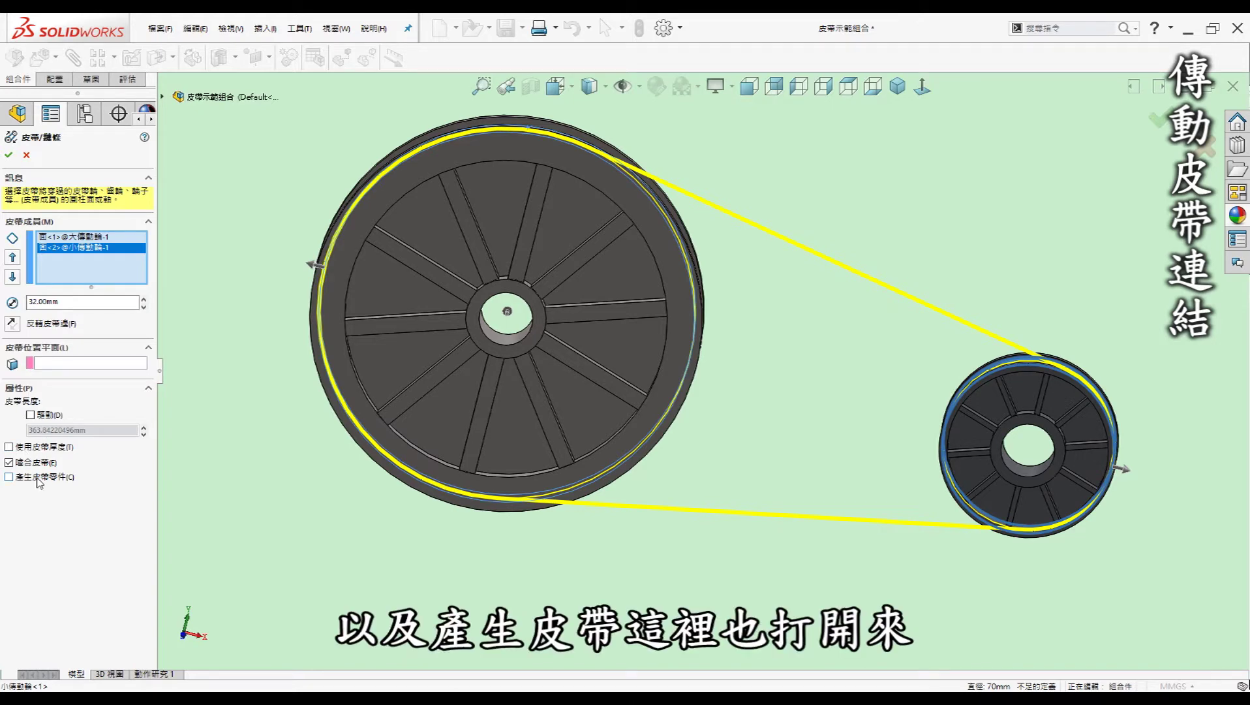
pyautogui.click(9, 477)
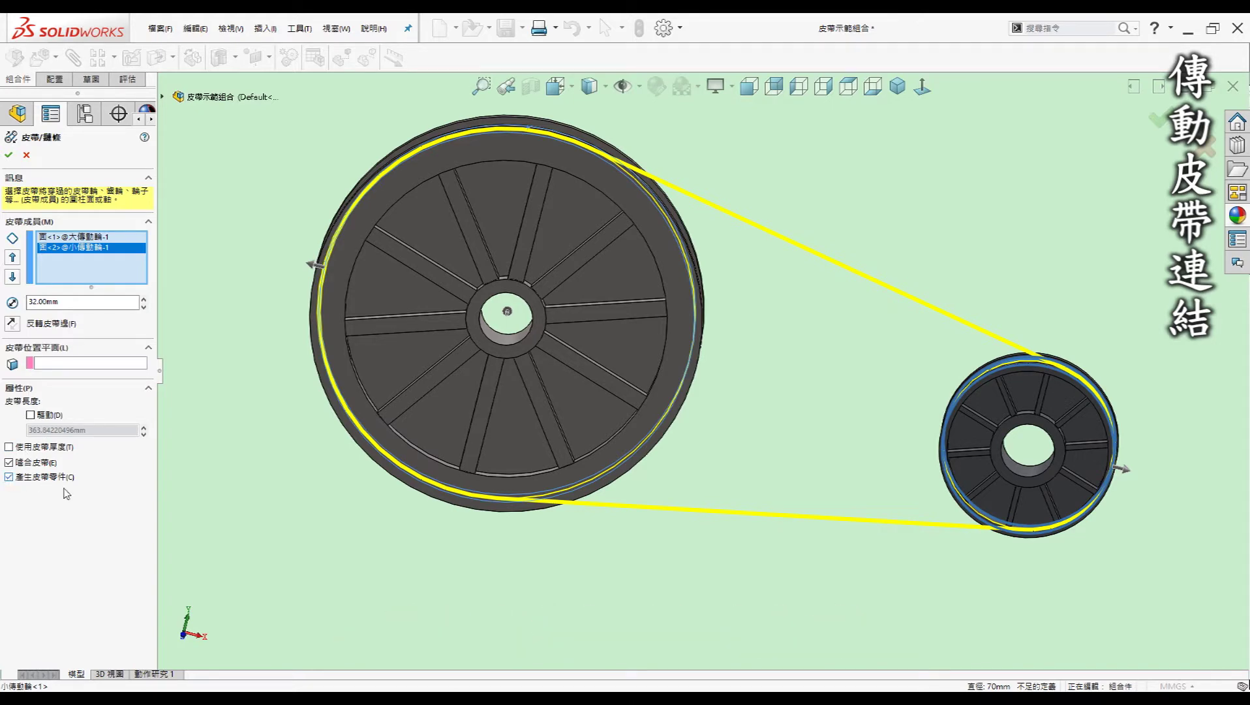
pyautogui.click(10, 448)
# - Try a 3.00mm belt thickness and inspect the belt in the large pulley groove
pyautogui.moveTo(716, 366)
pyautogui.mouseDown(button='middle')
pyautogui.moveTo(659, 438)
pyautogui.moveTo(672, 447)
pyautogui.mouseUp(button='middle')
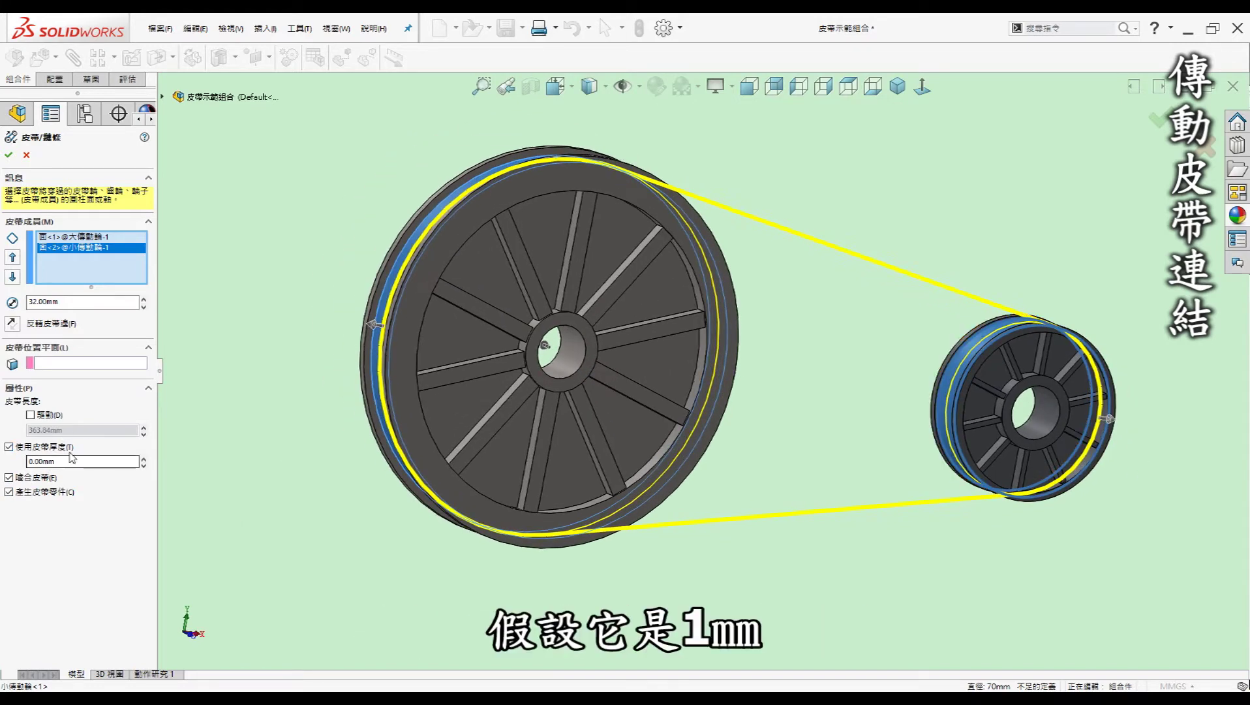
pyautogui.write('1')
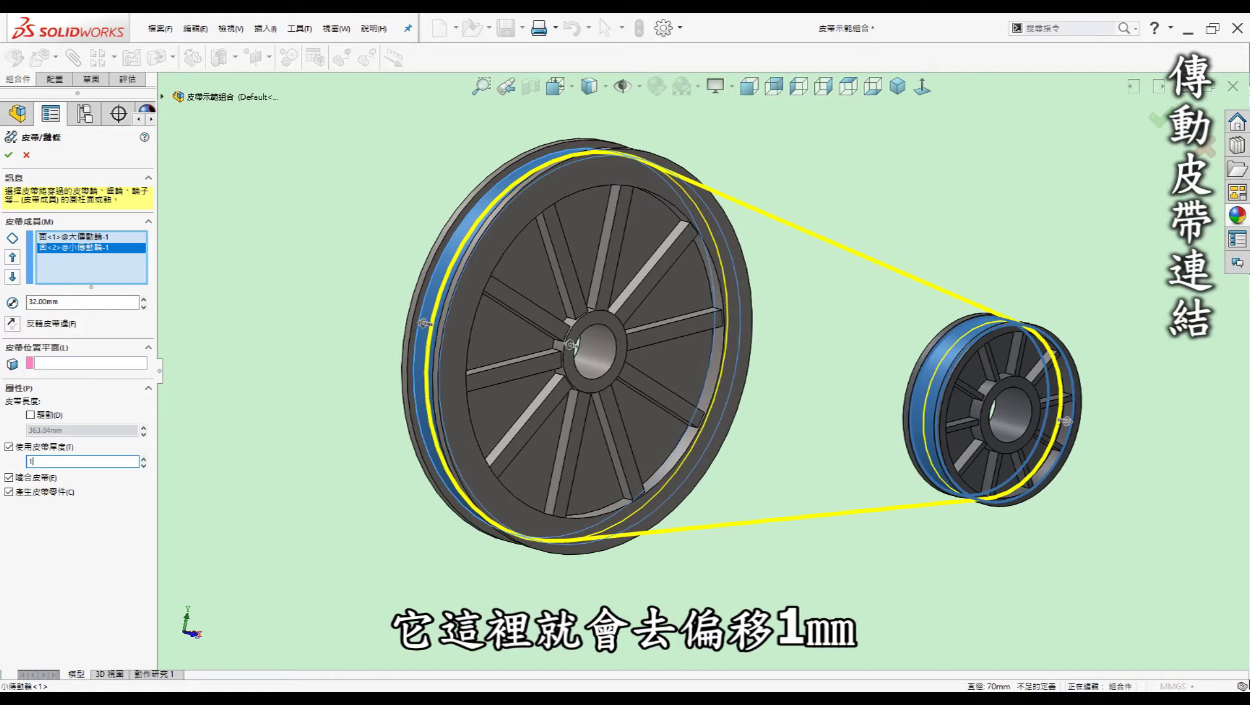
pyautogui.scroll(-2, 607, 195)
pyautogui.scroll(-3, 607, 196)
pyautogui.moveTo(607, 196)
pyautogui.mouseDown(button='middle')
pyautogui.moveTo(627, 215)
pyautogui.moveTo(611, 227)
pyautogui.moveTo(701, 204)
pyautogui.mouseUp(button='middle')
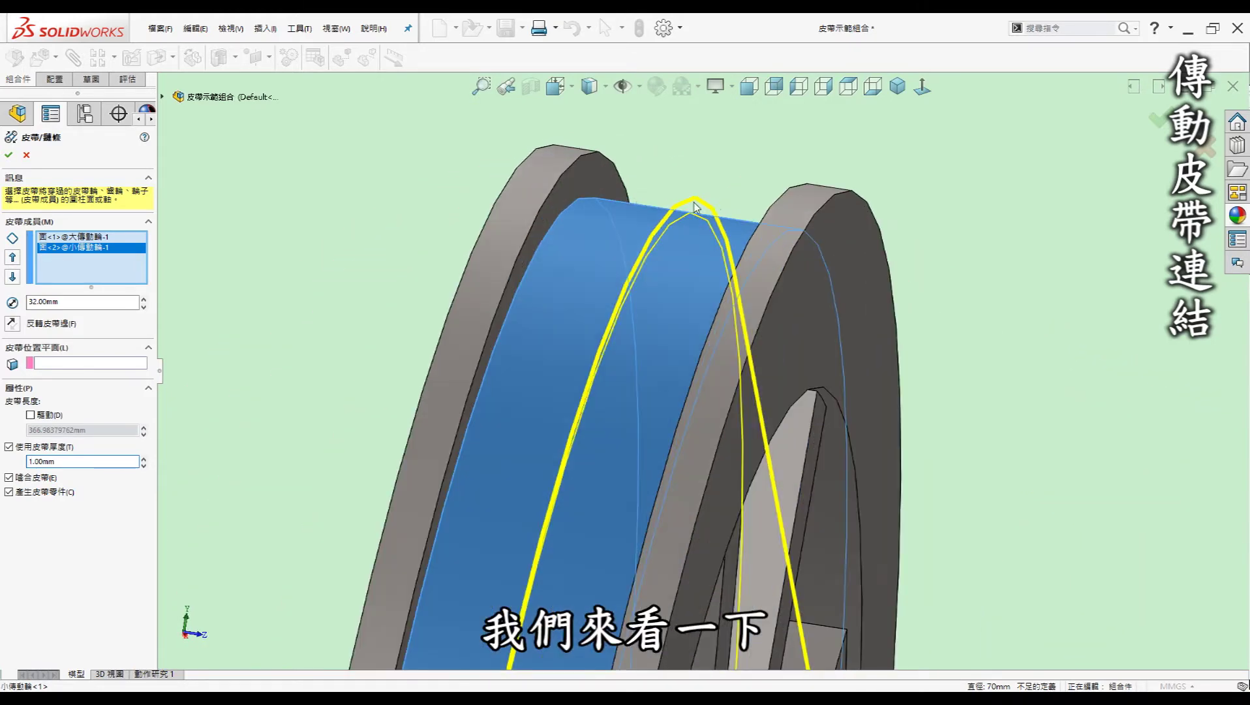
pyautogui.scroll(-3, 700, 203)
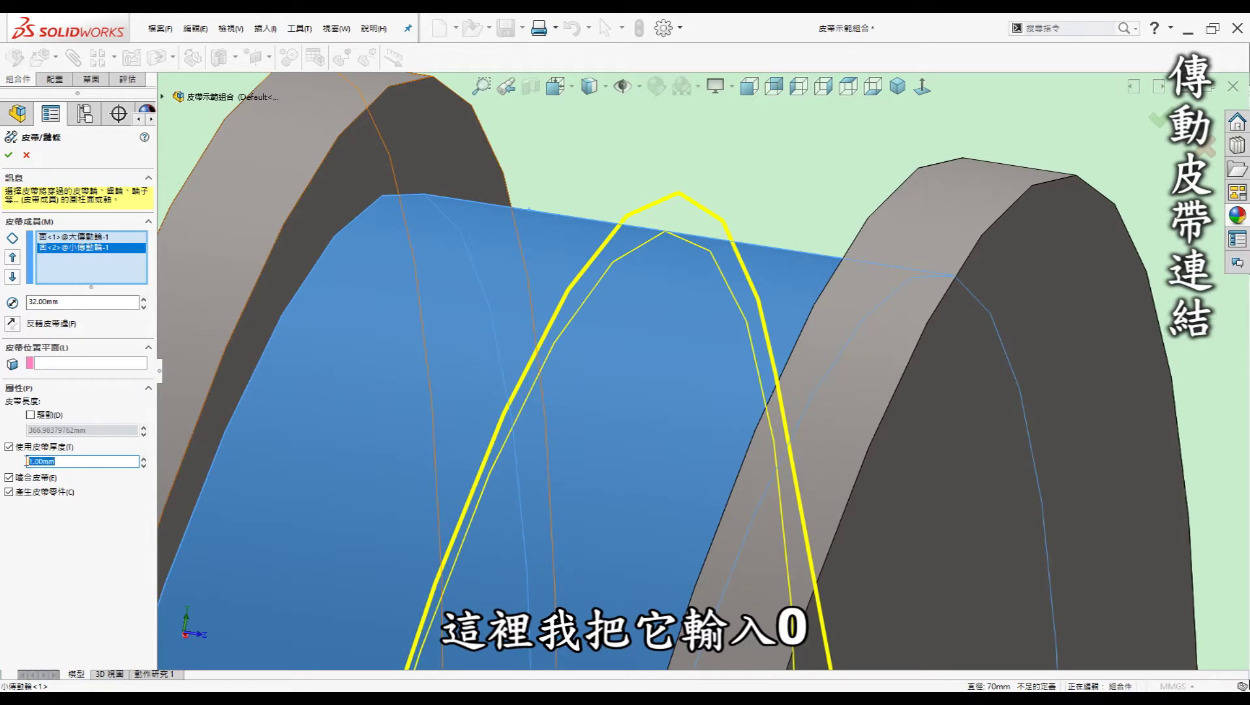
pyautogui.write('0')
pyautogui.moveTo(631, 356); pyautogui.dragTo(801, 256, button='middle')
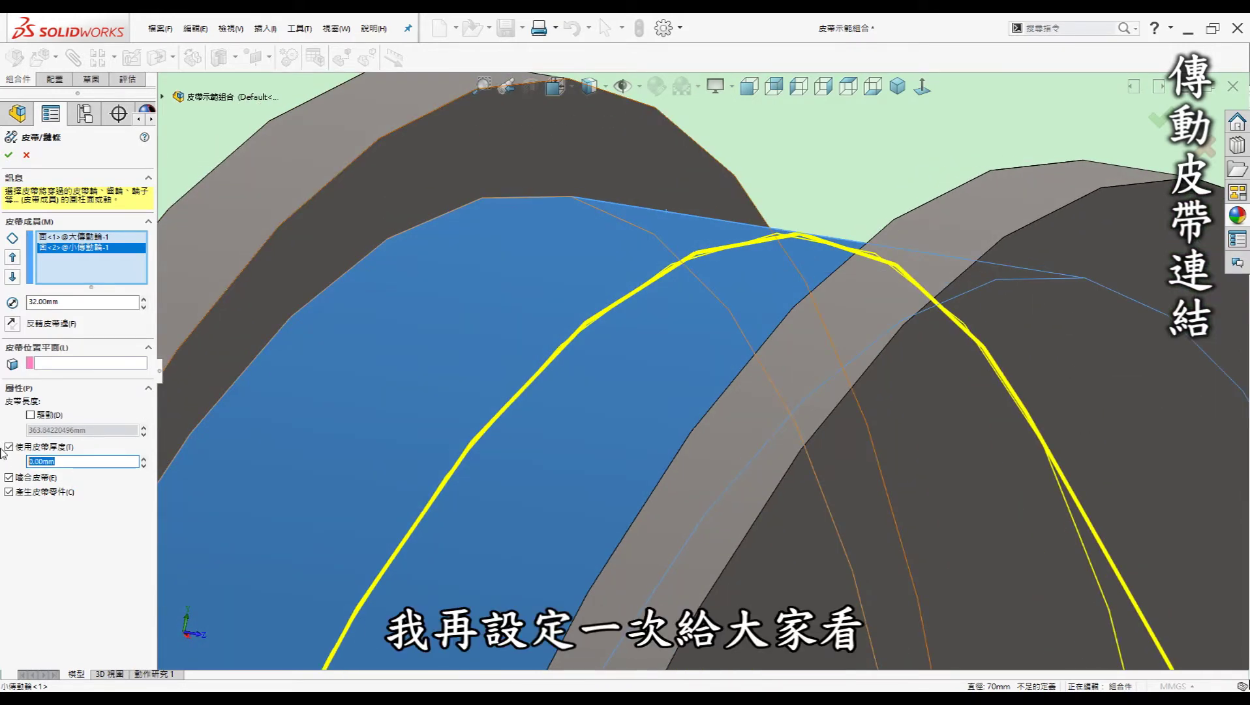
pyautogui.write('3')
pyautogui.press('Return')
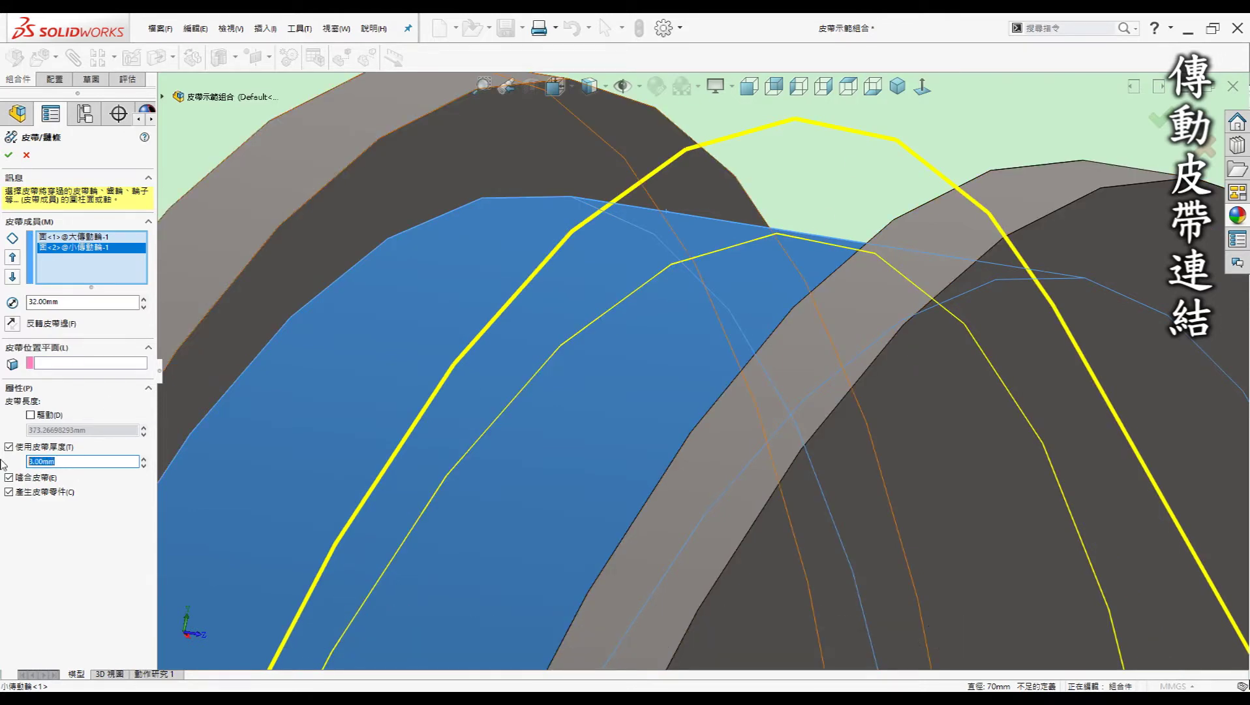
# - Reset the belt thickness to 0.00mm, then set it to 1.50mm
pyautogui.doubleClick(74, 461)
pyautogui.write('0')
pyautogui.press('Return')
pyautogui.scroll(2, 771, 261)
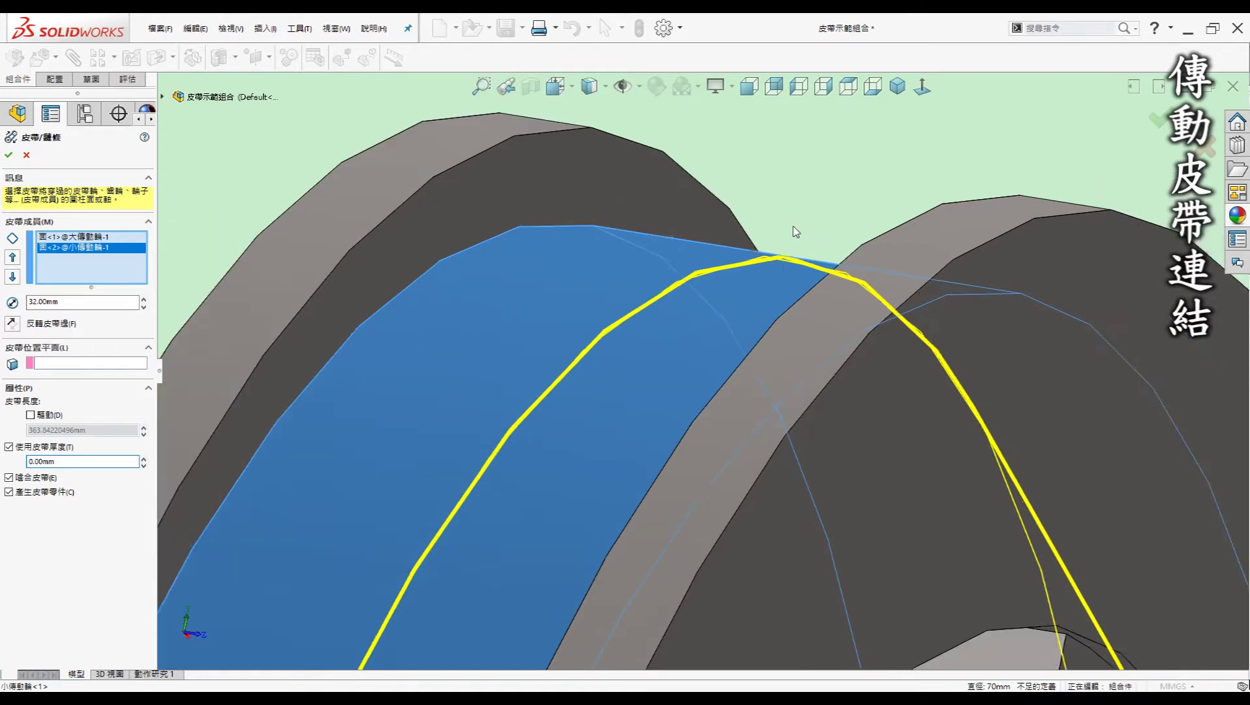
pyautogui.scroll(3, 783, 293)
pyautogui.scroll(-2, 744, 326)
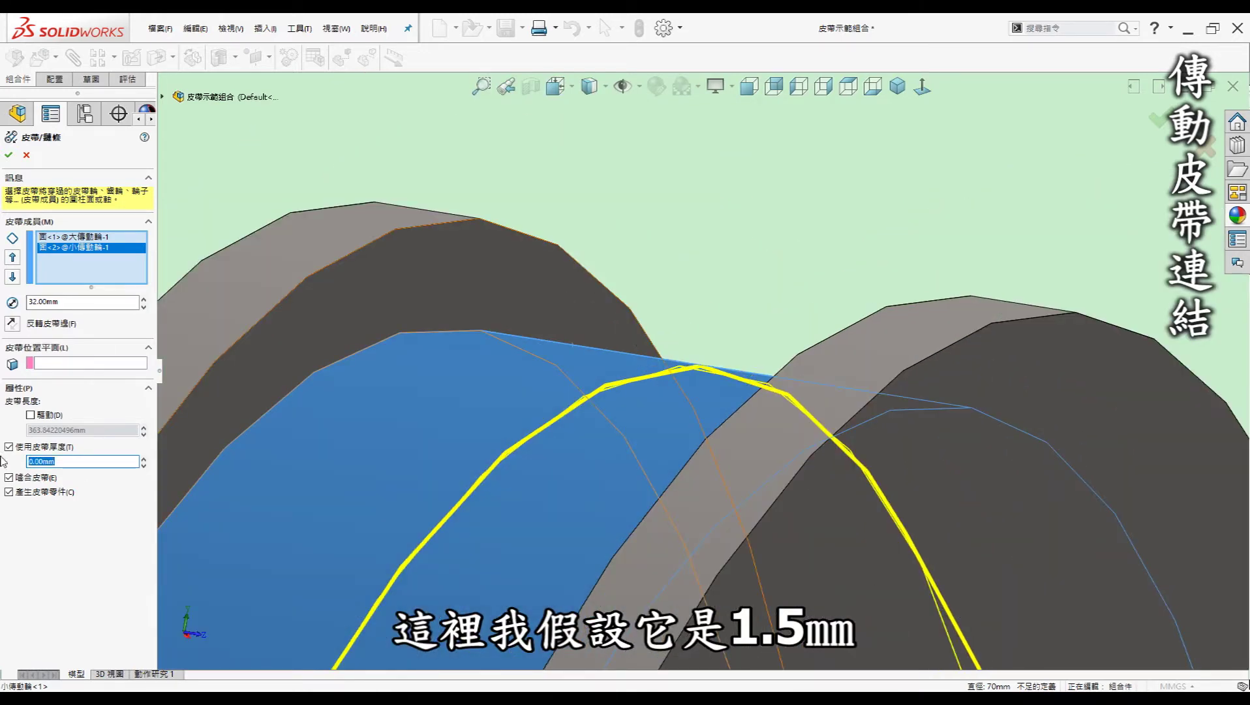
pyautogui.write('1.5')
pyautogui.press('Return')
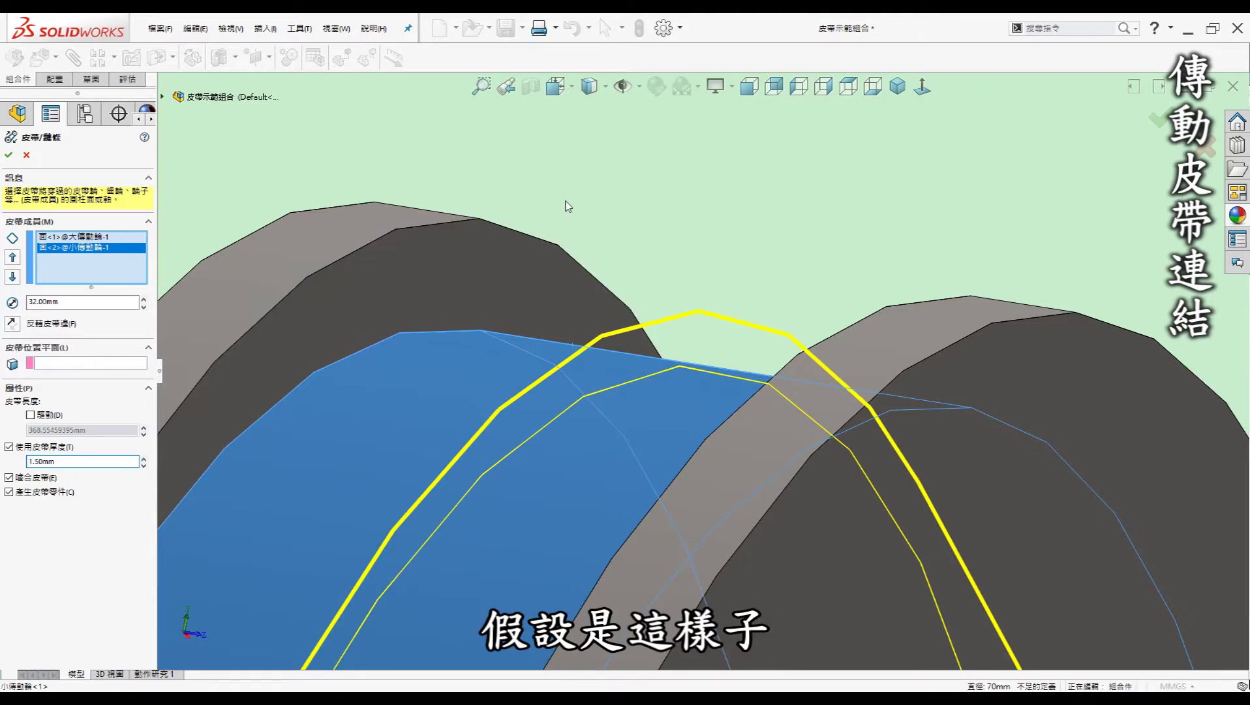
# - Review the 1.50mm belt around both pulleys and accept the Belt1 feature
pyautogui.scroll(2, 776, 314)
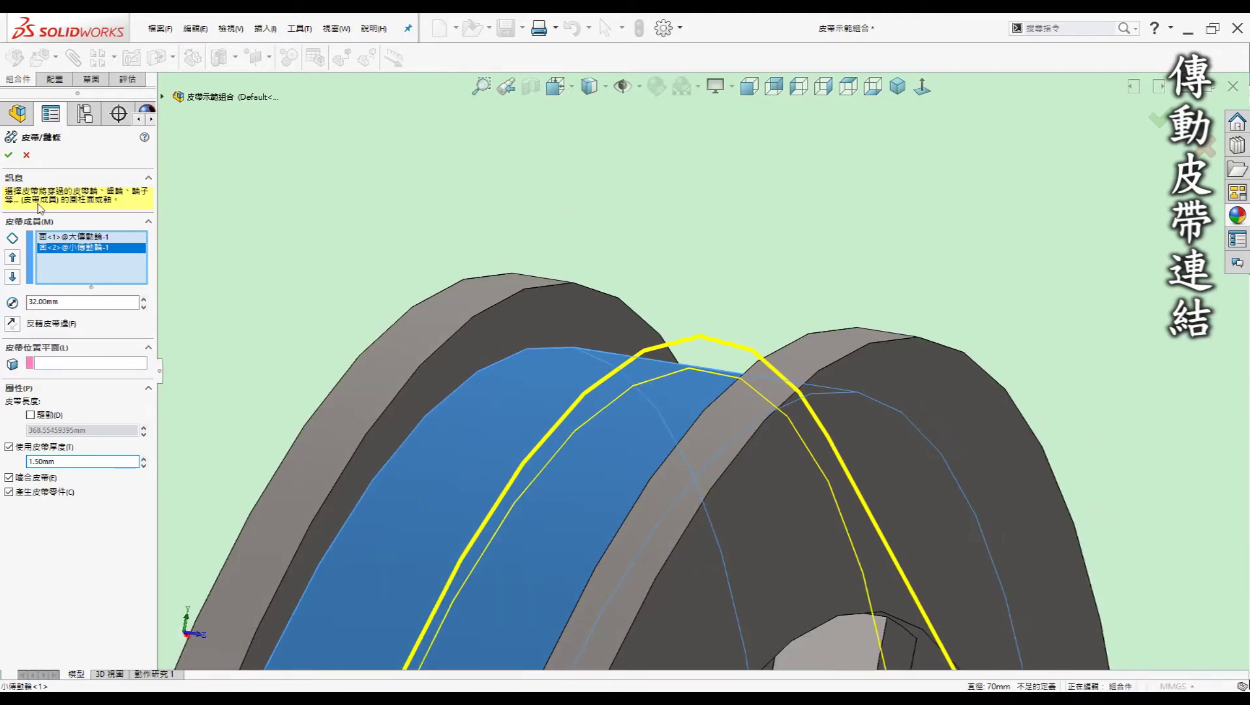
pyautogui.moveTo(713, 308); pyautogui.dragTo(938, 267, button='middle')
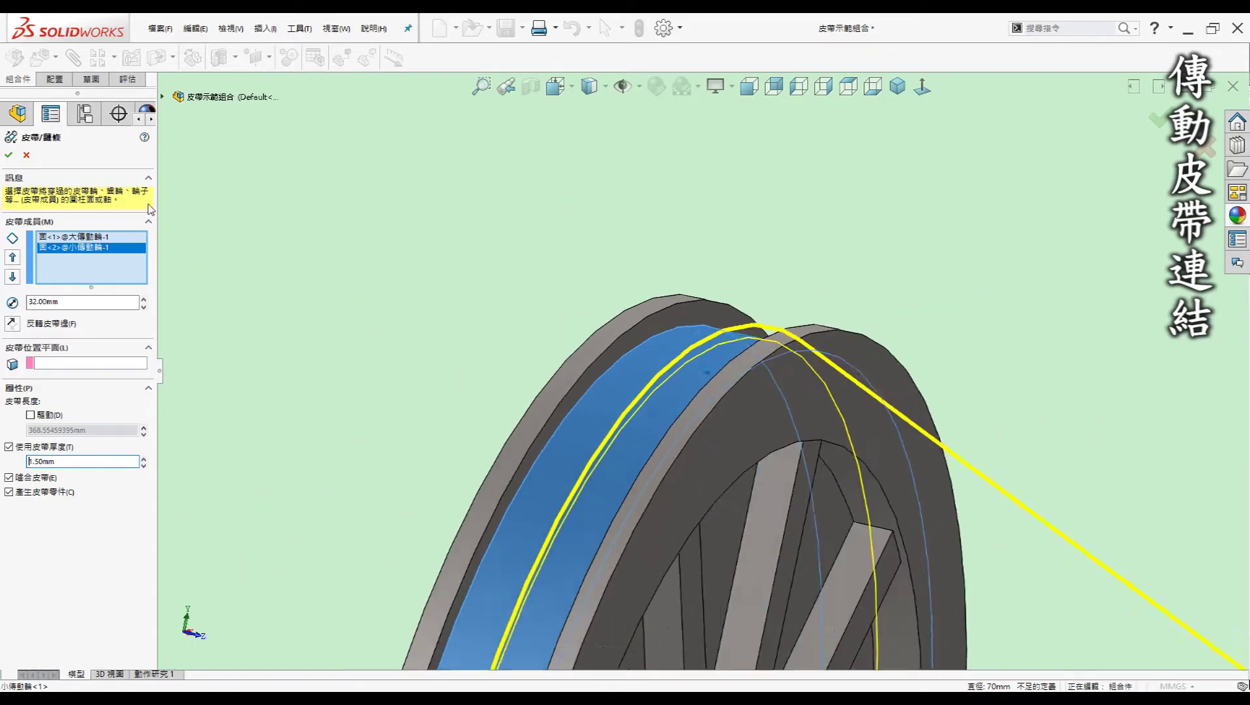
pyautogui.scroll(5, 479, 312)
pyautogui.moveTo(566, 301)
pyautogui.mouseDown(button='middle')
pyautogui.moveTo(653, 308)
pyautogui.moveTo(627, 313)
pyautogui.mouseUp(button='middle')
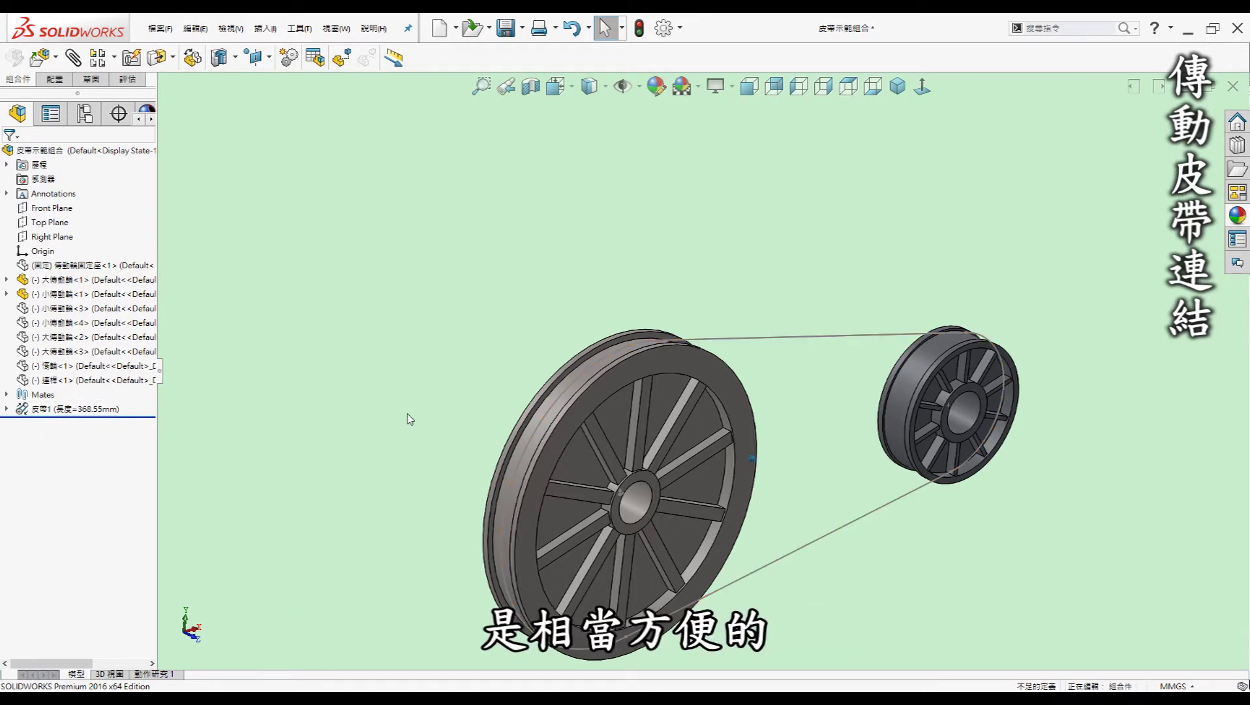
# - Reopen 皮帶1 with Edit Feature and close it again without changes
pyautogui.moveTo(216, 443); pyautogui.dragTo(265, 446, button='middle')
pyautogui.click(8, 409)
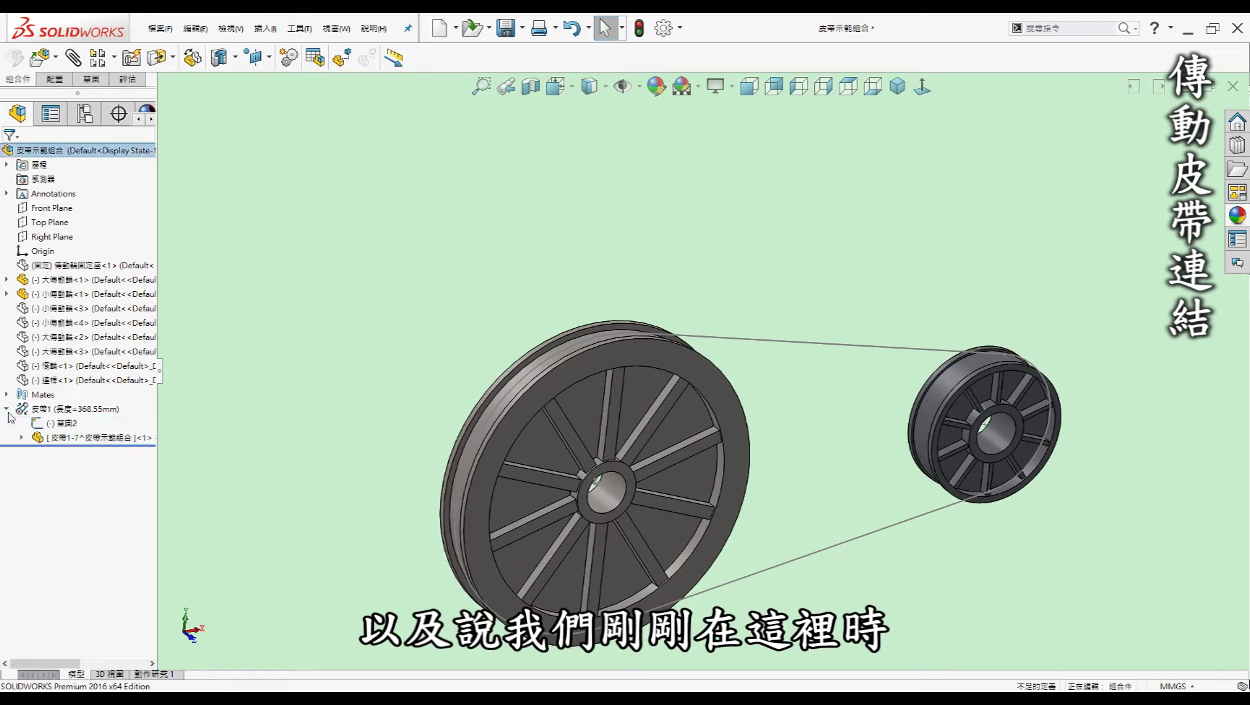
pyautogui.rightClick(76, 410)
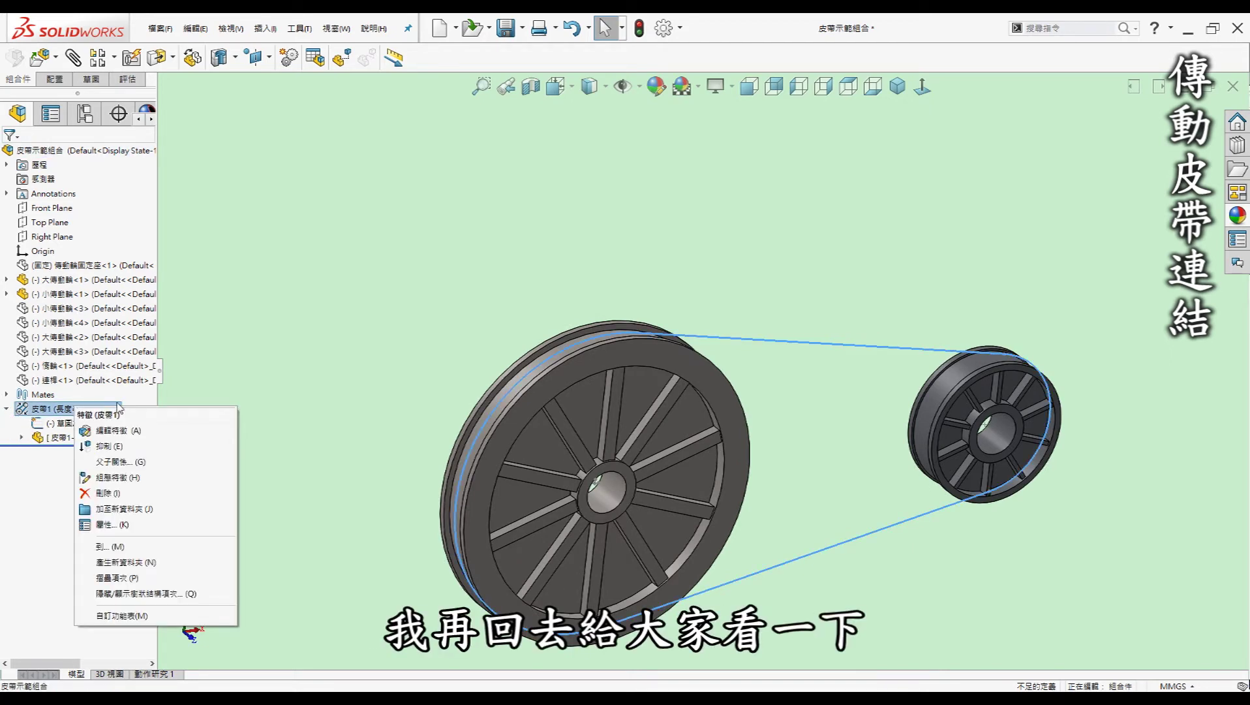
pyautogui.click(117, 433)
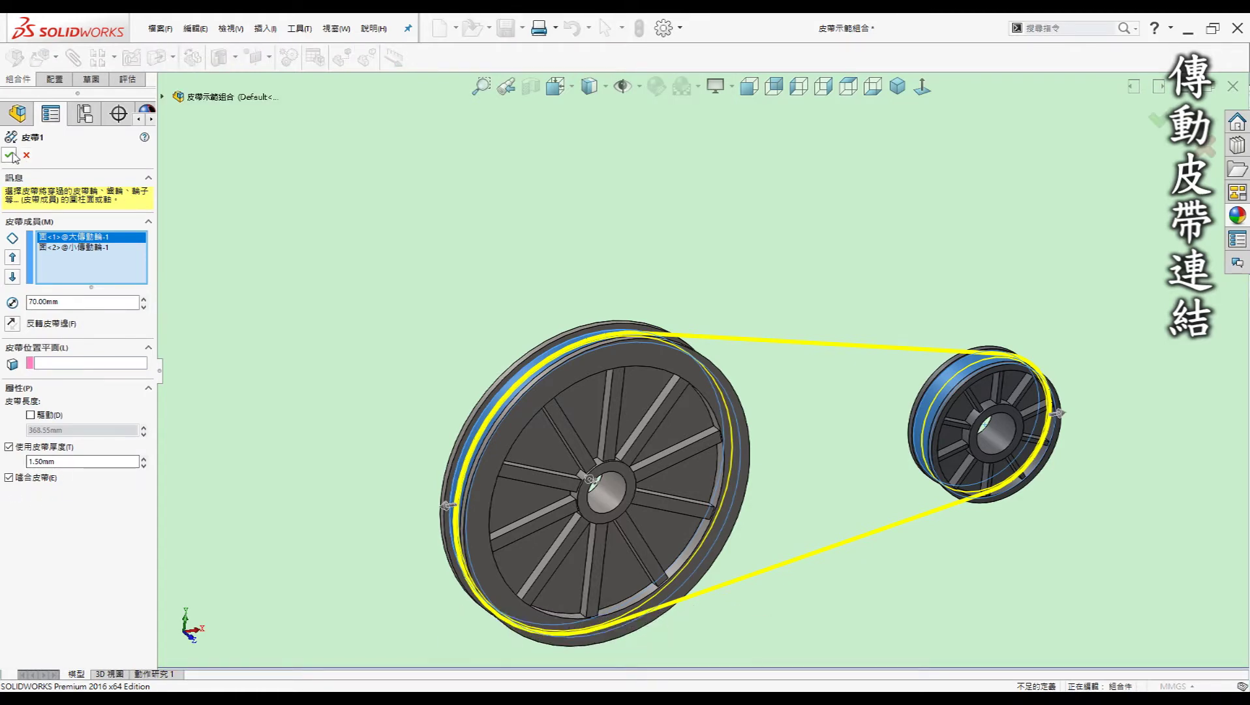
pyautogui.press('Return')
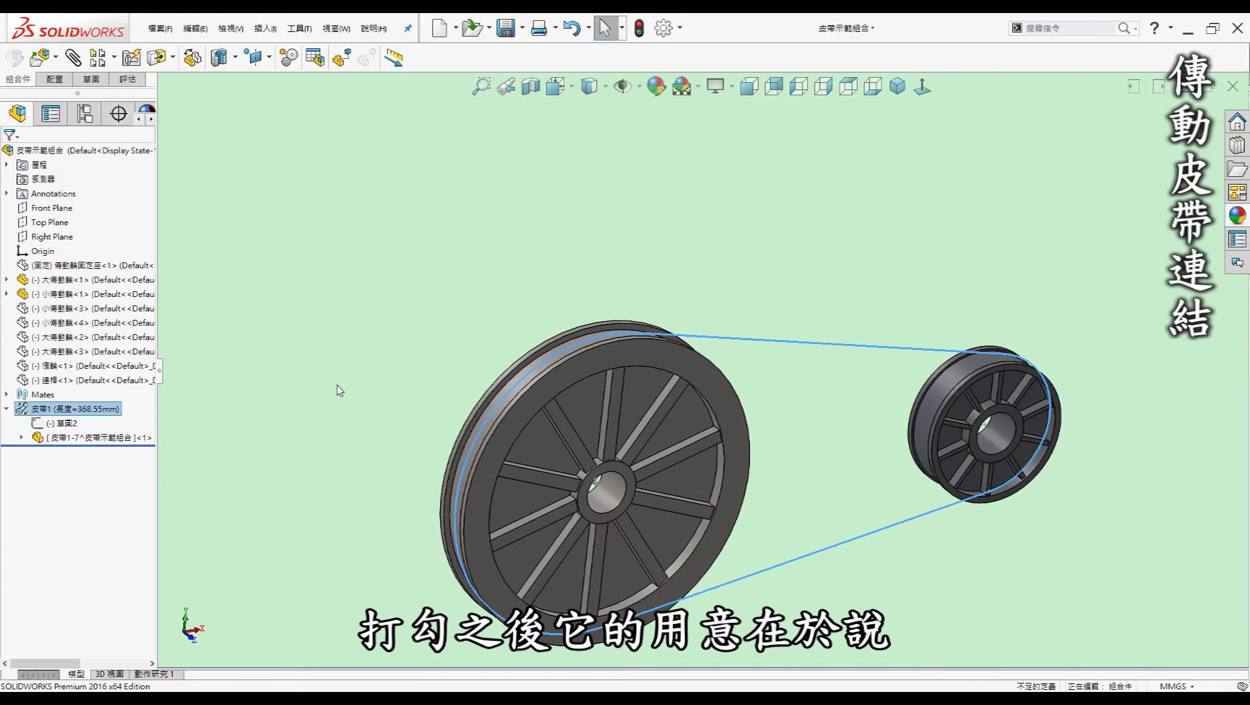
pyautogui.click(404, 423)
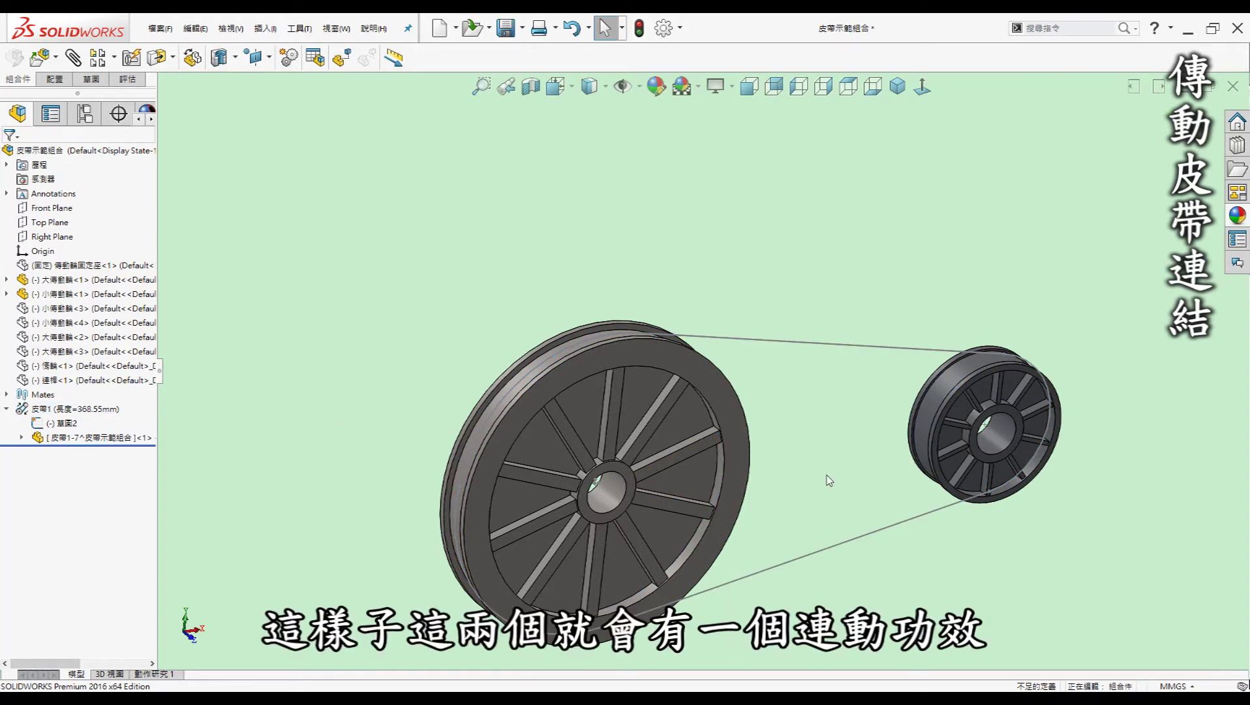
# - Spin the large and small pulleys to show them turning together through the belt
pyautogui.moveTo(1038, 450); pyautogui.dragTo(961, 421)
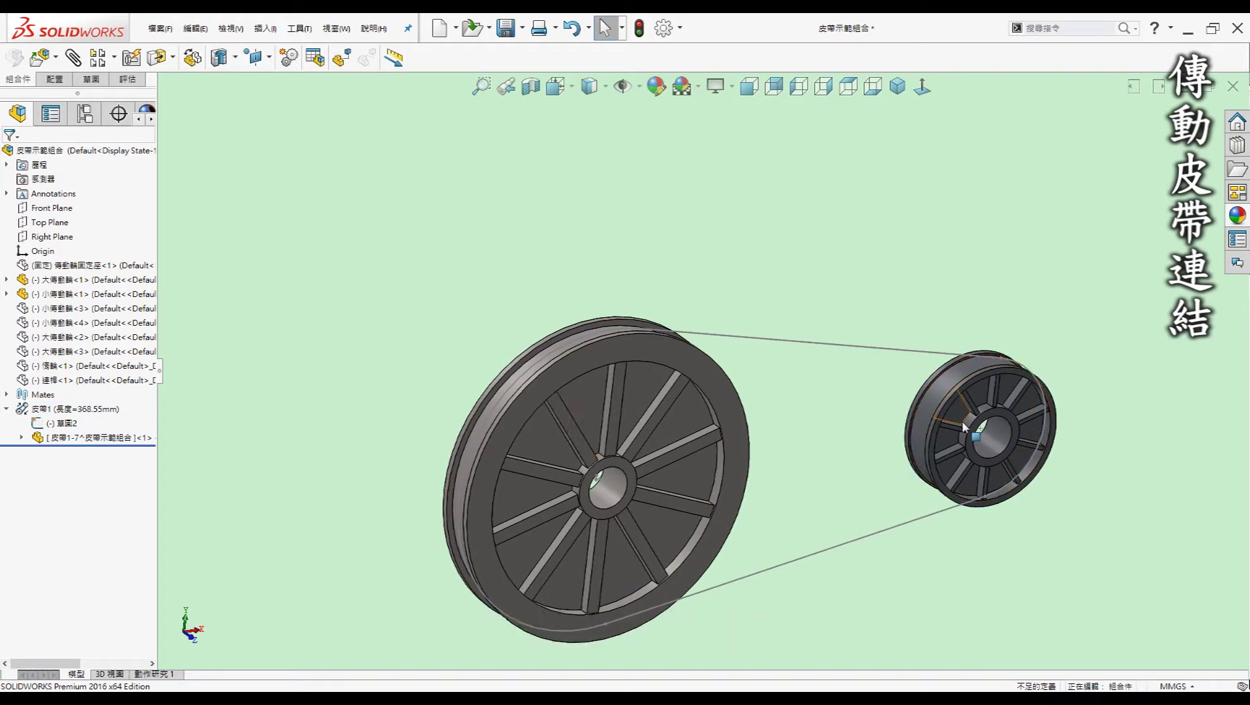
pyautogui.moveTo(721, 379)
pyautogui.mouseDown()
pyautogui.moveTo(731, 413)
pyautogui.moveTo(637, 348)
pyautogui.mouseUp()
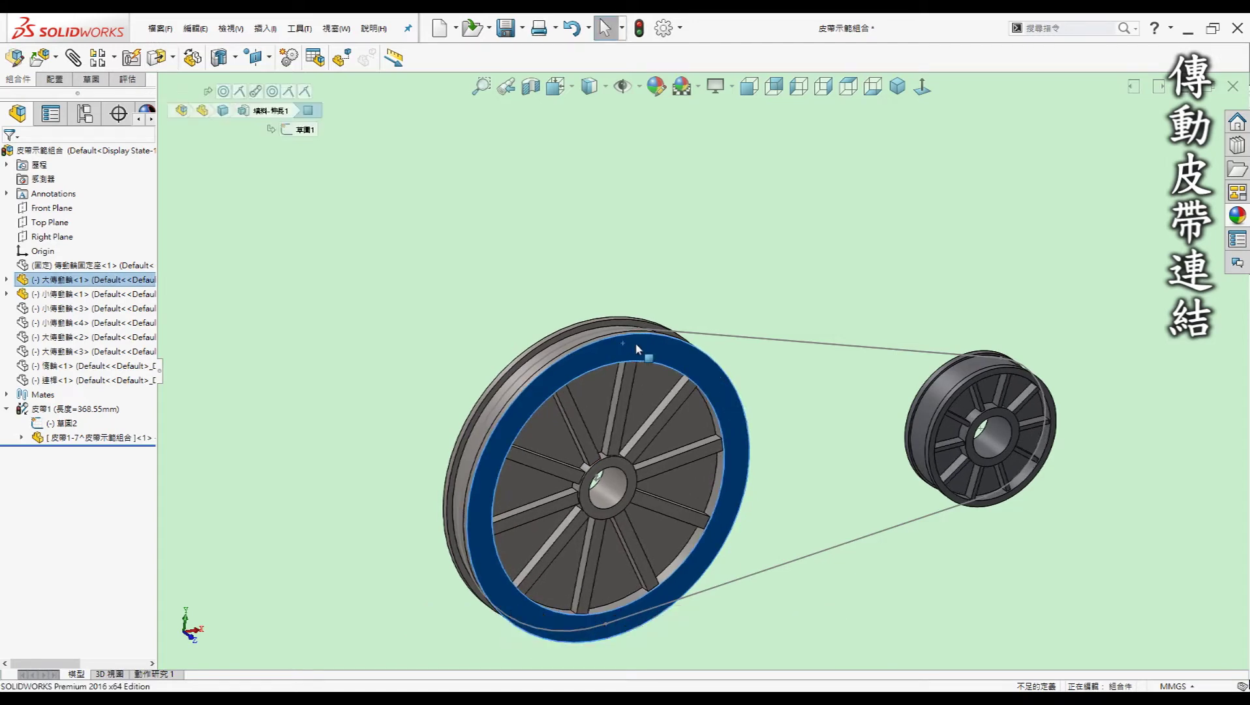
pyautogui.moveTo(637, 347); pyautogui.dragTo(653, 355)
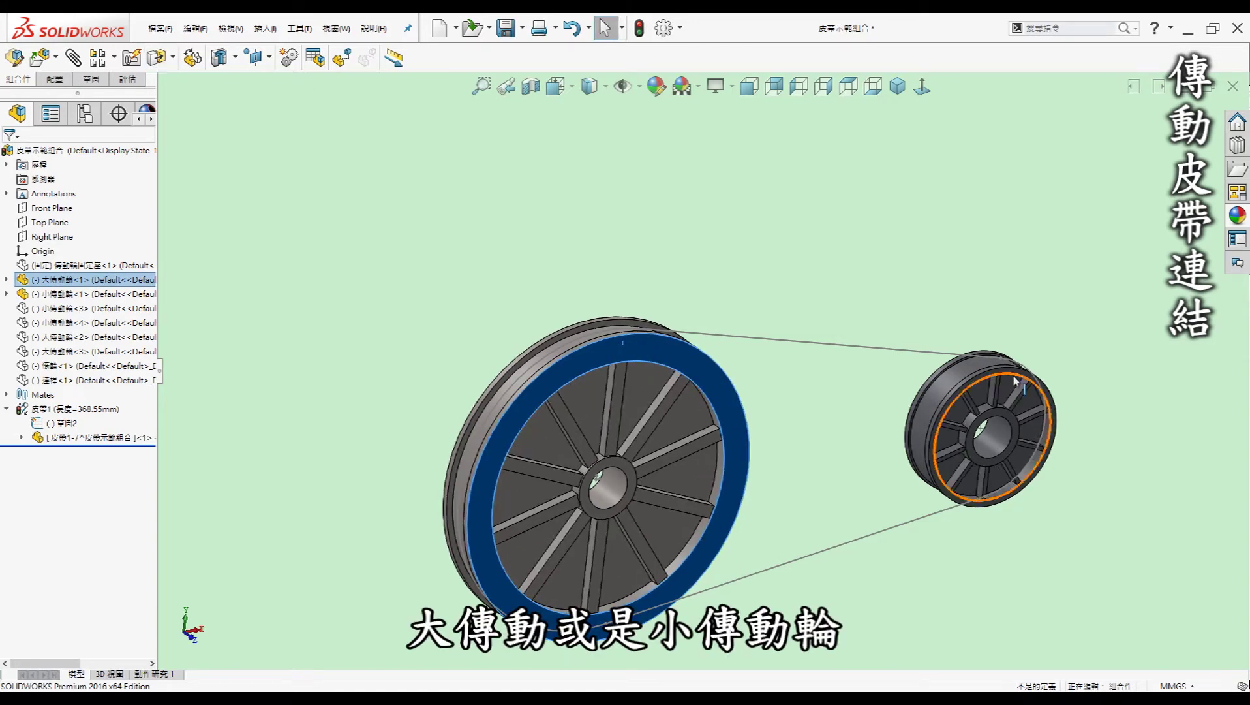
pyautogui.moveTo(1016, 381); pyautogui.dragTo(716, 373)
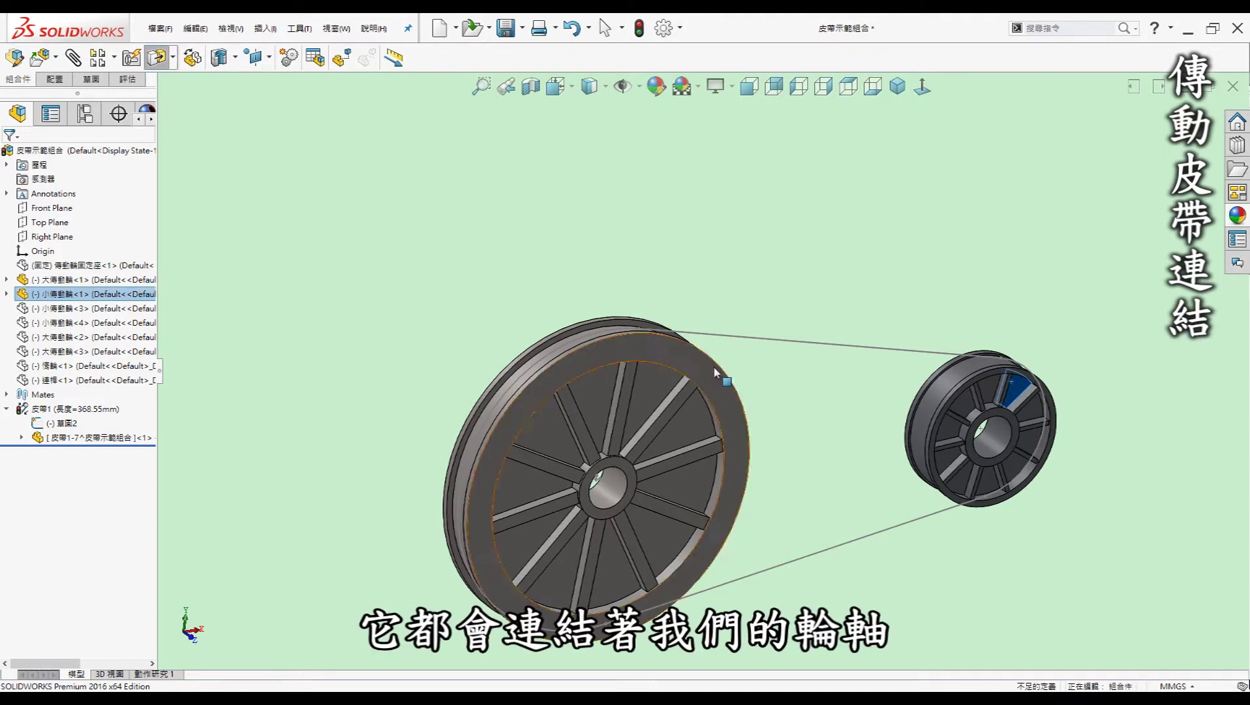
pyautogui.press('Escape')
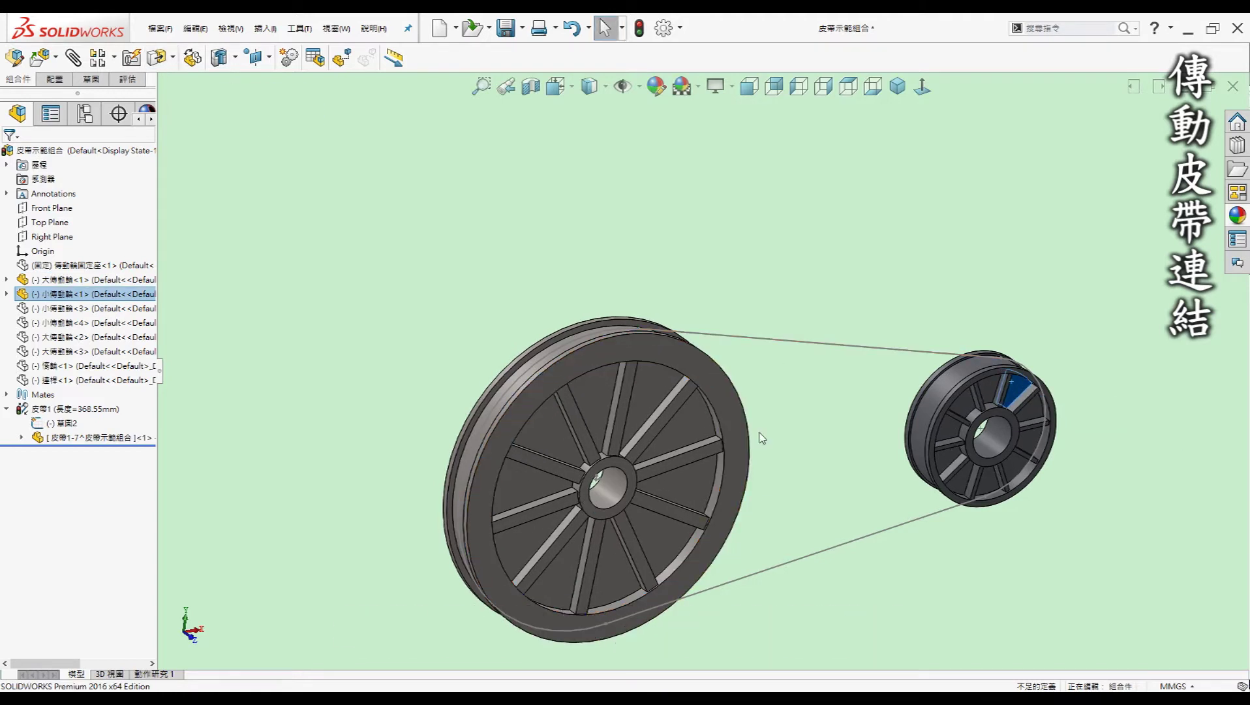
pyautogui.moveTo(714, 381)
pyautogui.mouseDown()
pyautogui.moveTo(710, 493)
pyautogui.moveTo(831, 635)
pyautogui.mouseUp()
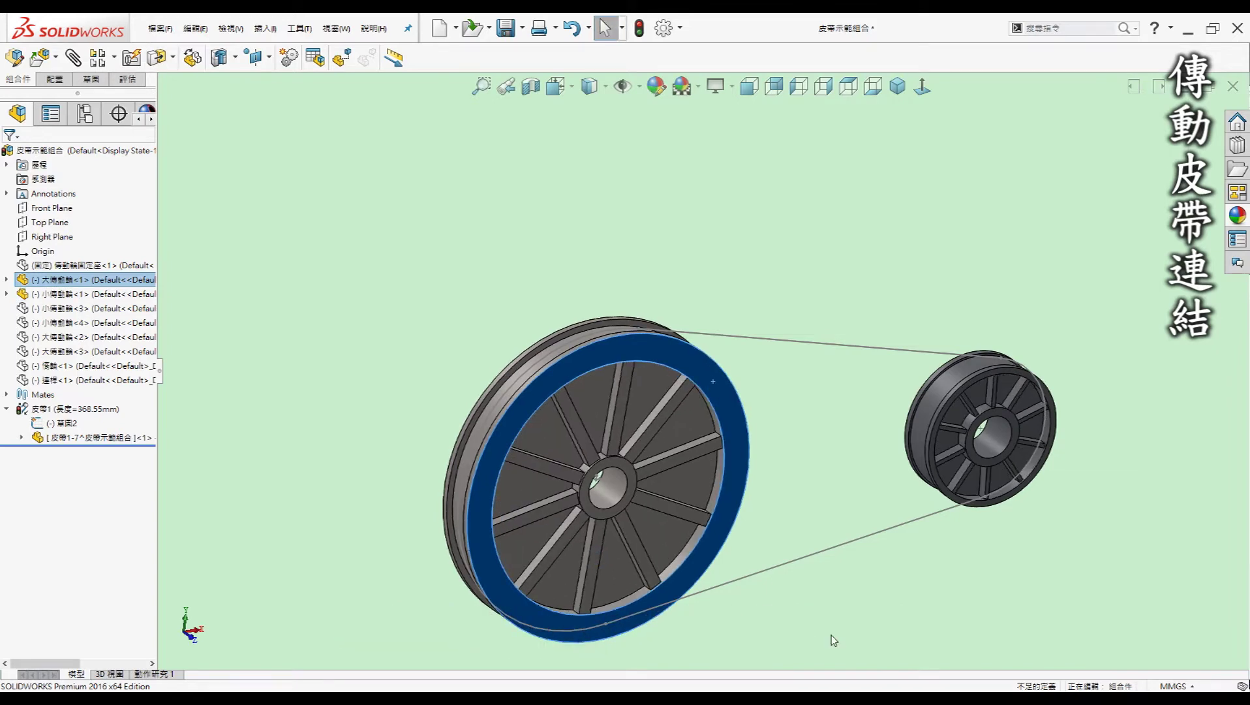
pyautogui.moveTo(679, 436)
pyautogui.mouseDown()
pyautogui.moveTo(709, 362)
pyautogui.moveTo(723, 394)
pyautogui.moveTo(699, 376)
pyautogui.moveTo(719, 387)
pyautogui.mouseUp()
pyautogui.press('Escape')
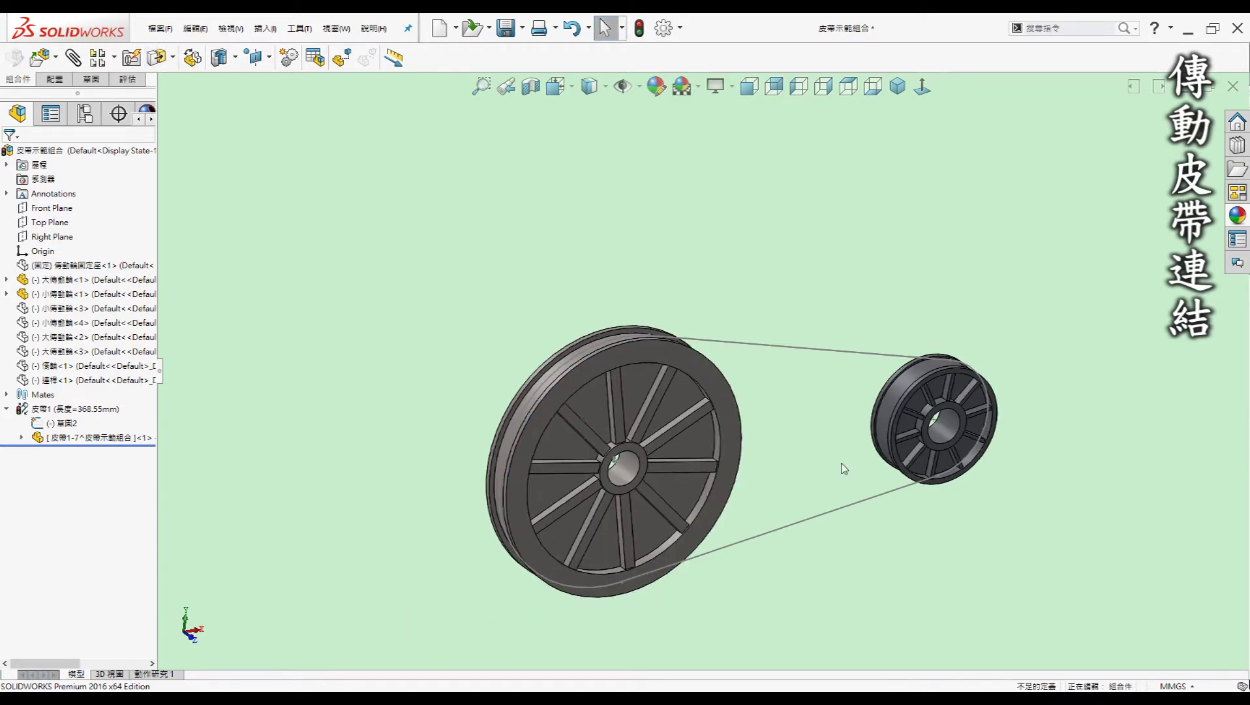
pyautogui.scroll(2, 842, 463)
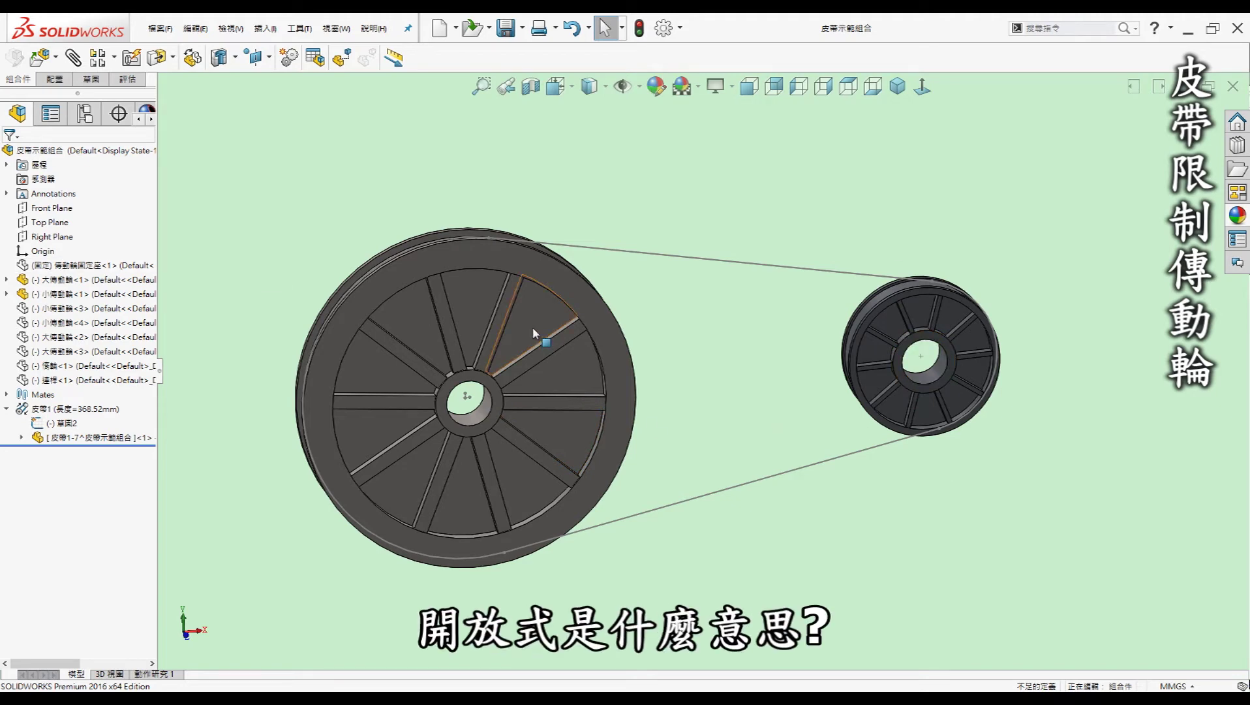
# - Drag the small pulley left and rebuild so the belt length becomes 346.79mm
pyautogui.moveTo(892, 374)
pyautogui.mouseDown()
pyautogui.moveTo(865, 379)
pyautogui.moveTo(949, 381)
pyautogui.moveTo(932, 355)
pyautogui.mouseUp()
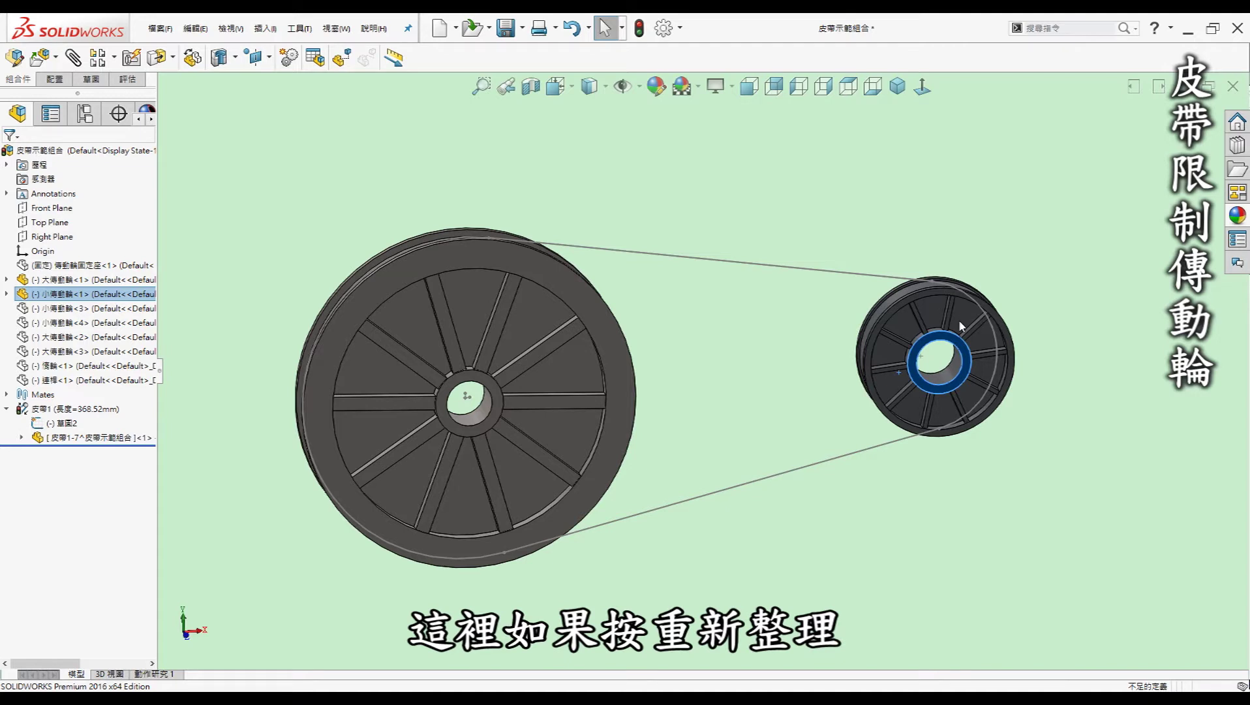
pyautogui.hotkey('ctrl', 'b')
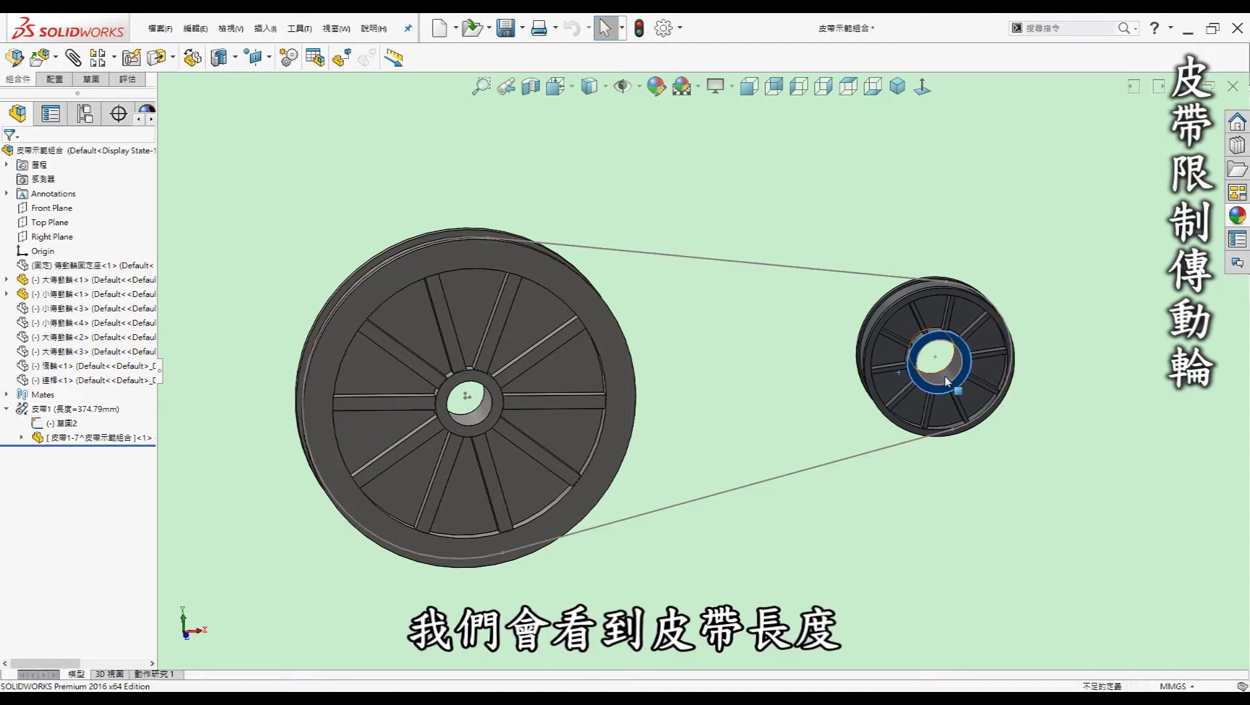
pyautogui.moveTo(947, 381); pyautogui.dragTo(882, 381)
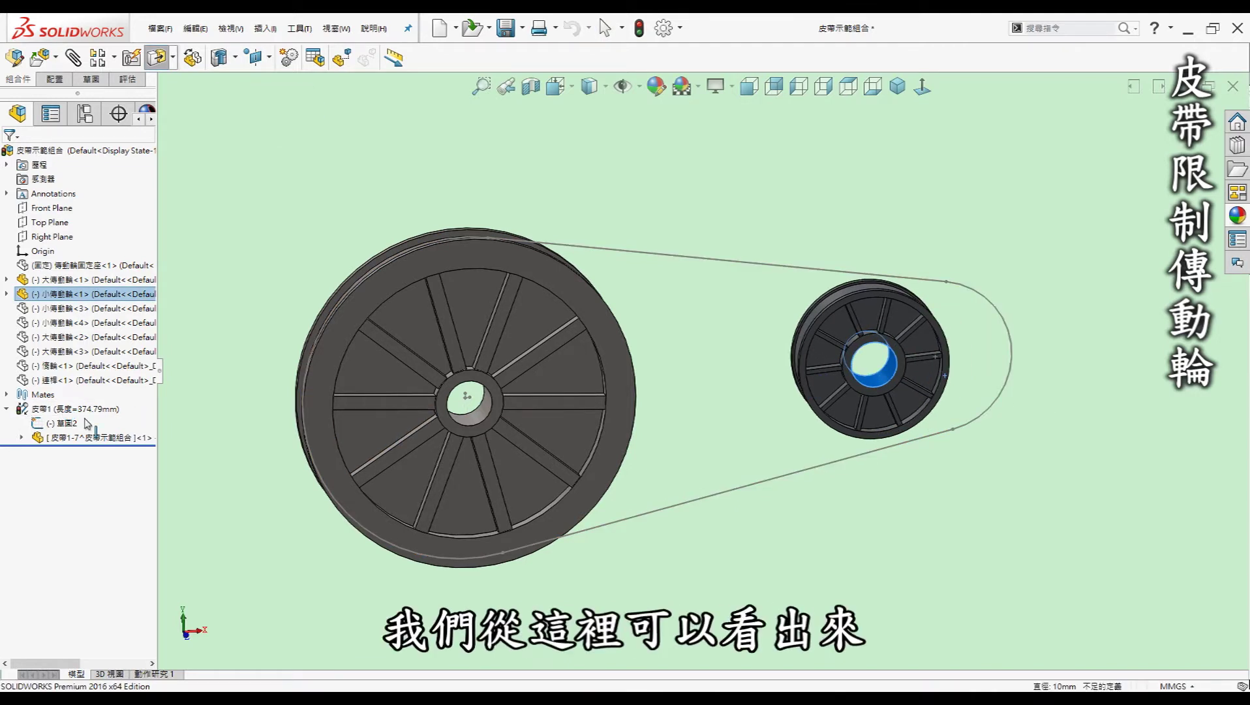
pyautogui.click(1005, 511)
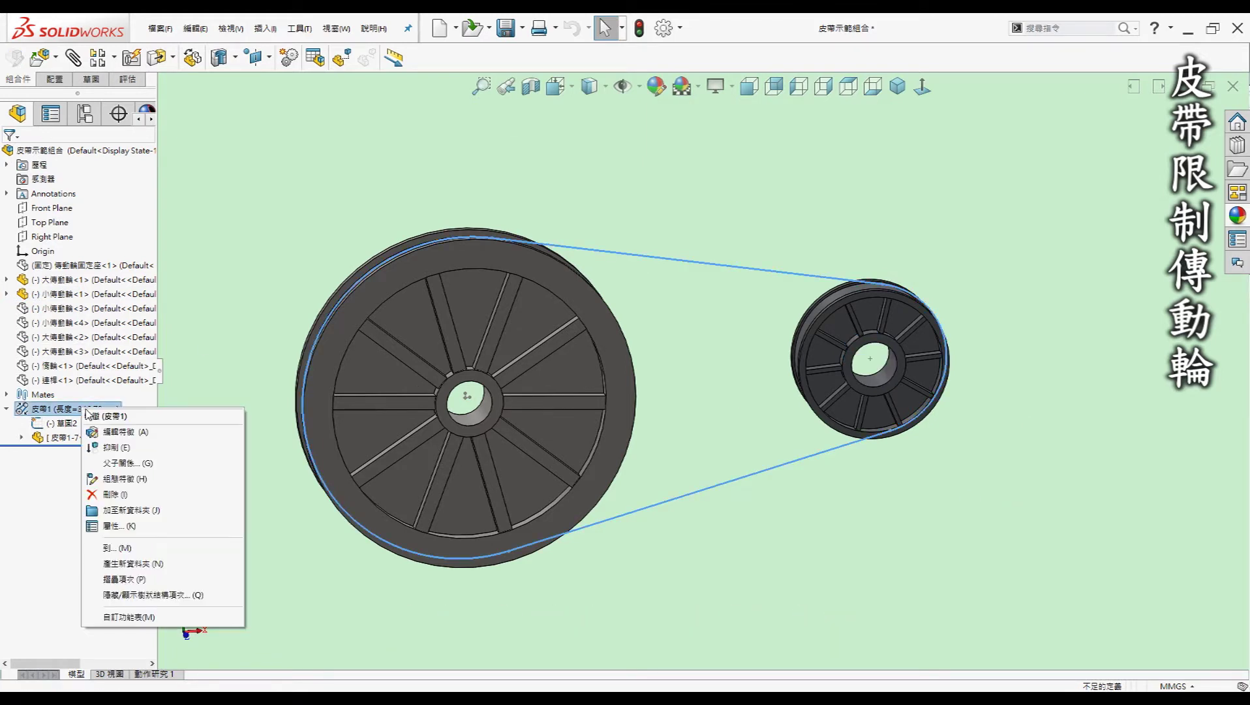
# - Edit 皮帶1 to make its belt length a driving value of 500mm
pyautogui.rightClick(83, 411)
pyautogui.click(107, 429)
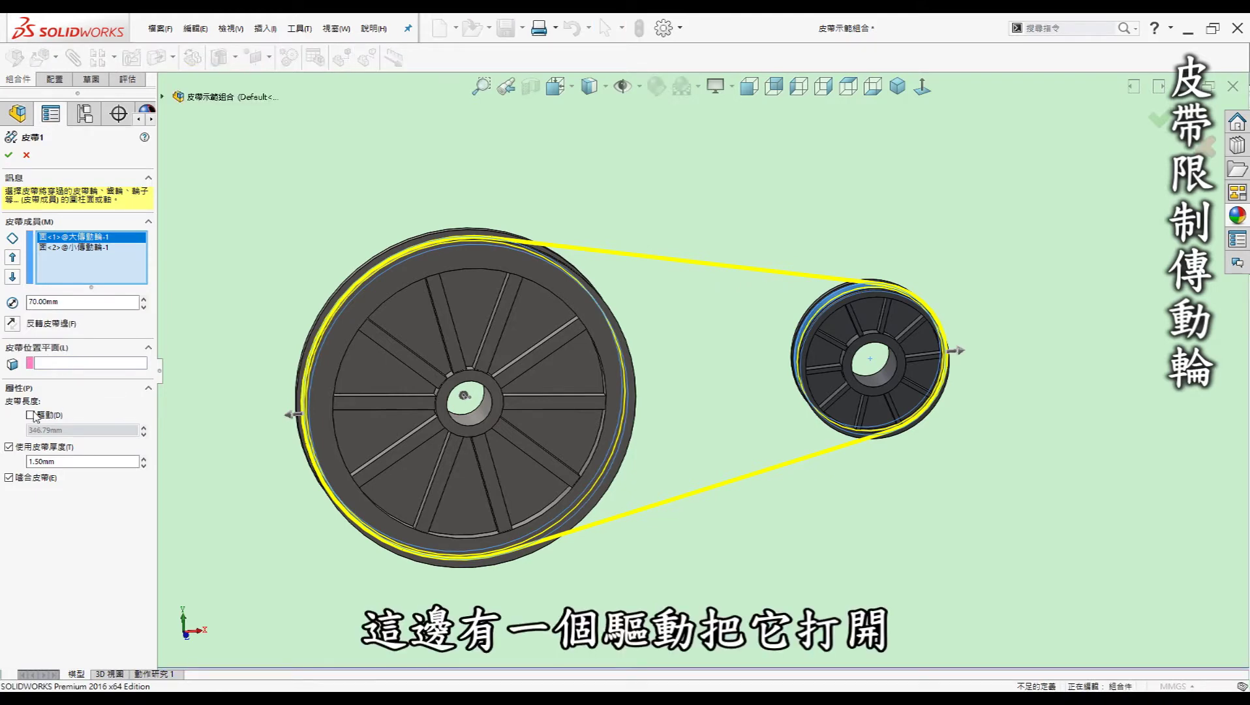
pyautogui.click(31, 415)
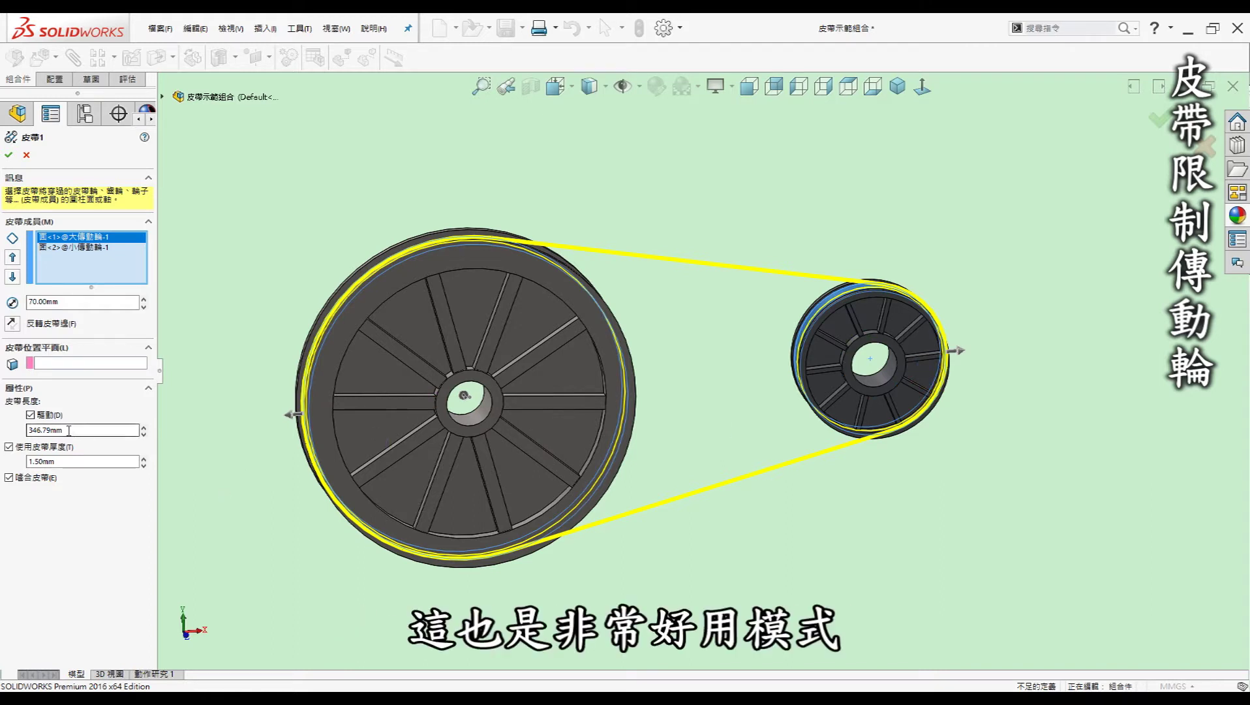
pyautogui.write('500.00mm')
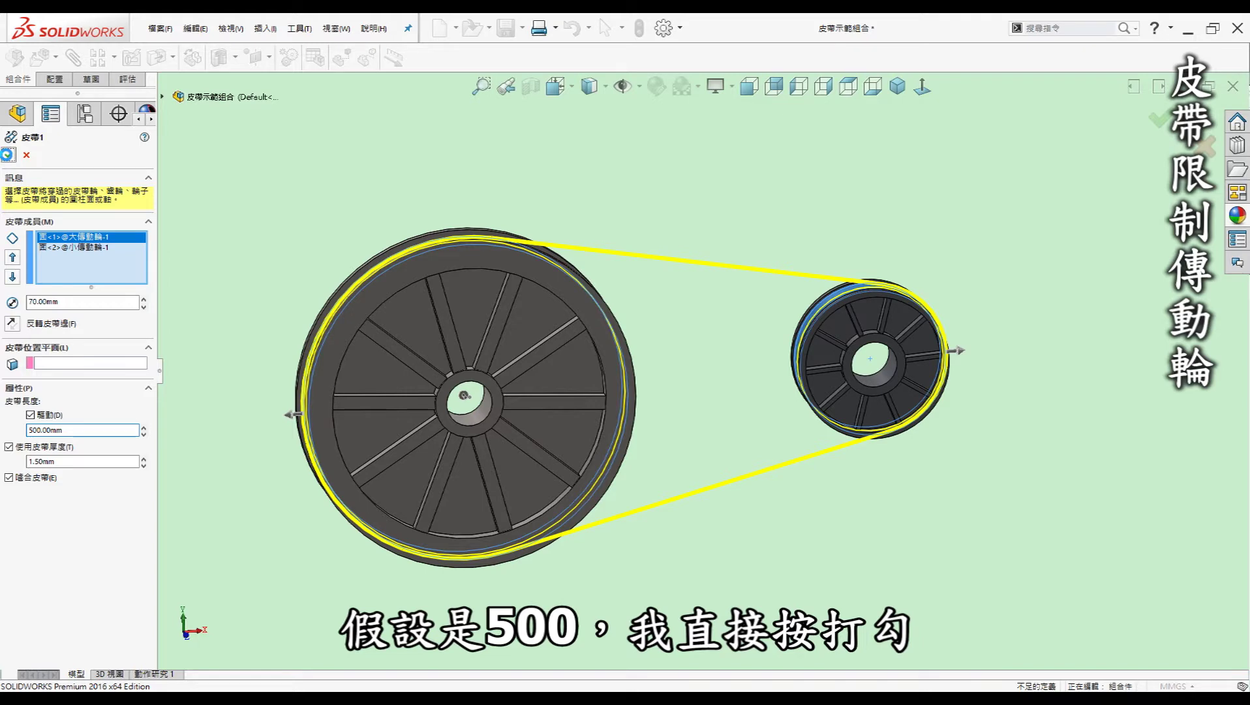
pyautogui.press('Return')
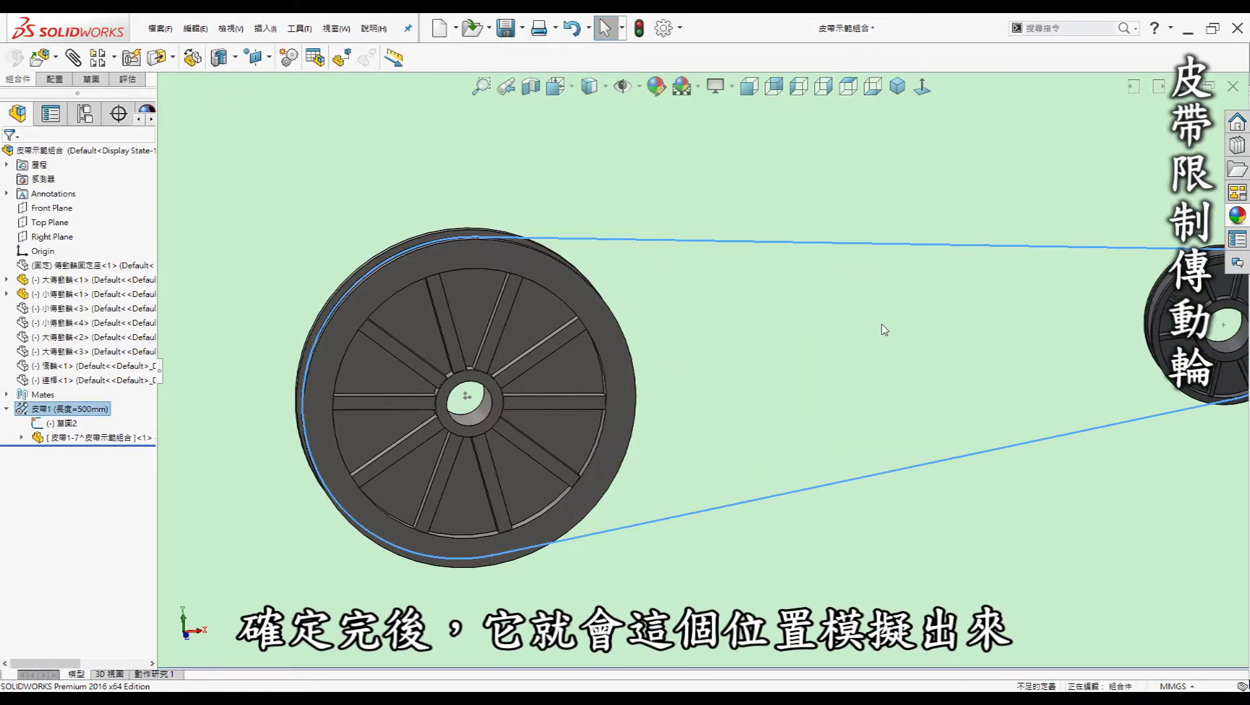
# - Measure between the large pulley hub and the small pulley hub
pyautogui.scroll(3, 884, 330)
pyautogui.scroll(3, 1037, 362)
pyautogui.scroll(-5, 954, 363)
pyautogui.scroll(3, 715, 362)
pyautogui.scroll(-3, 716, 362)
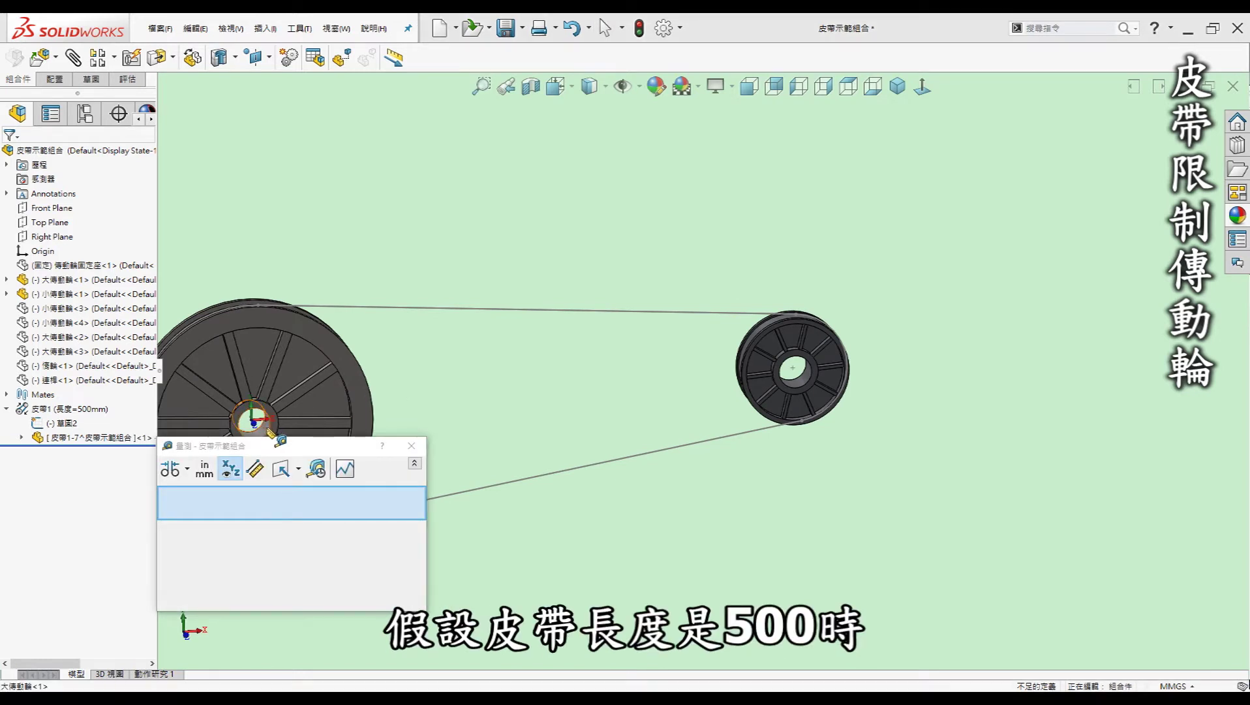
pyautogui.click(266, 430)
pyautogui.click(798, 385)
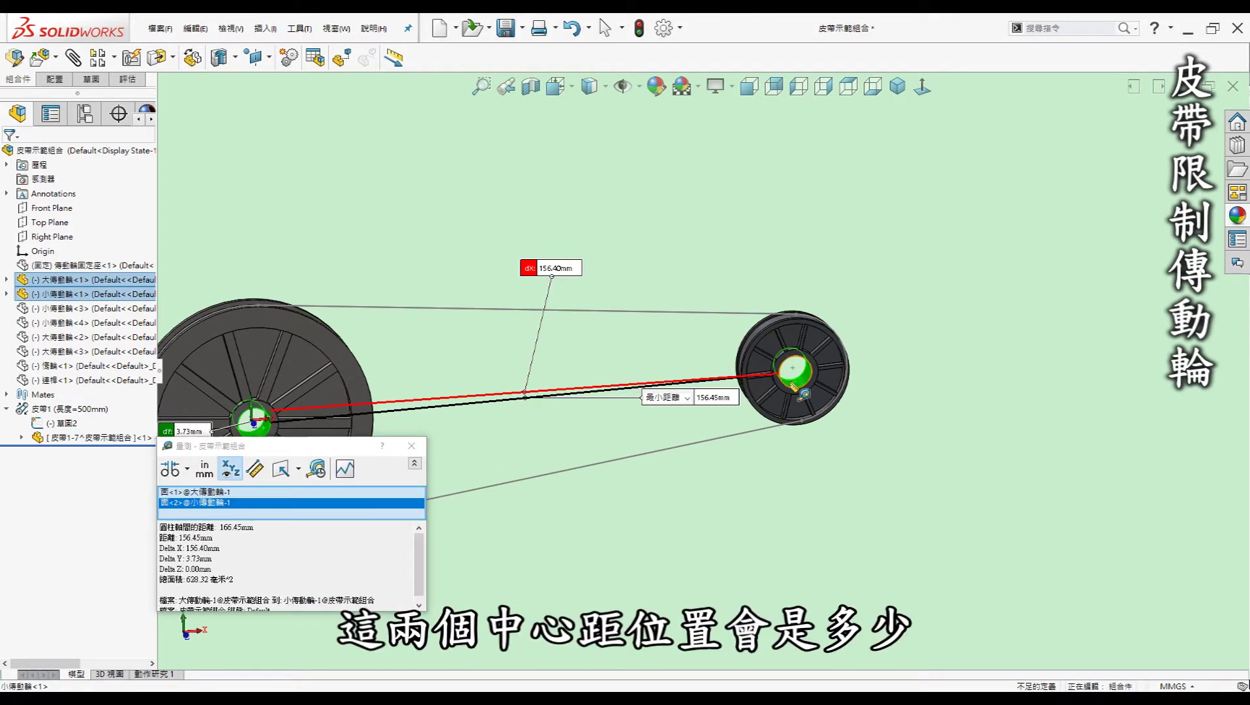
# - Switch the measurement to Center Distance, reading 166.45mm, and close Measure
pyautogui.click(186, 469)
pyautogui.click(193, 494)
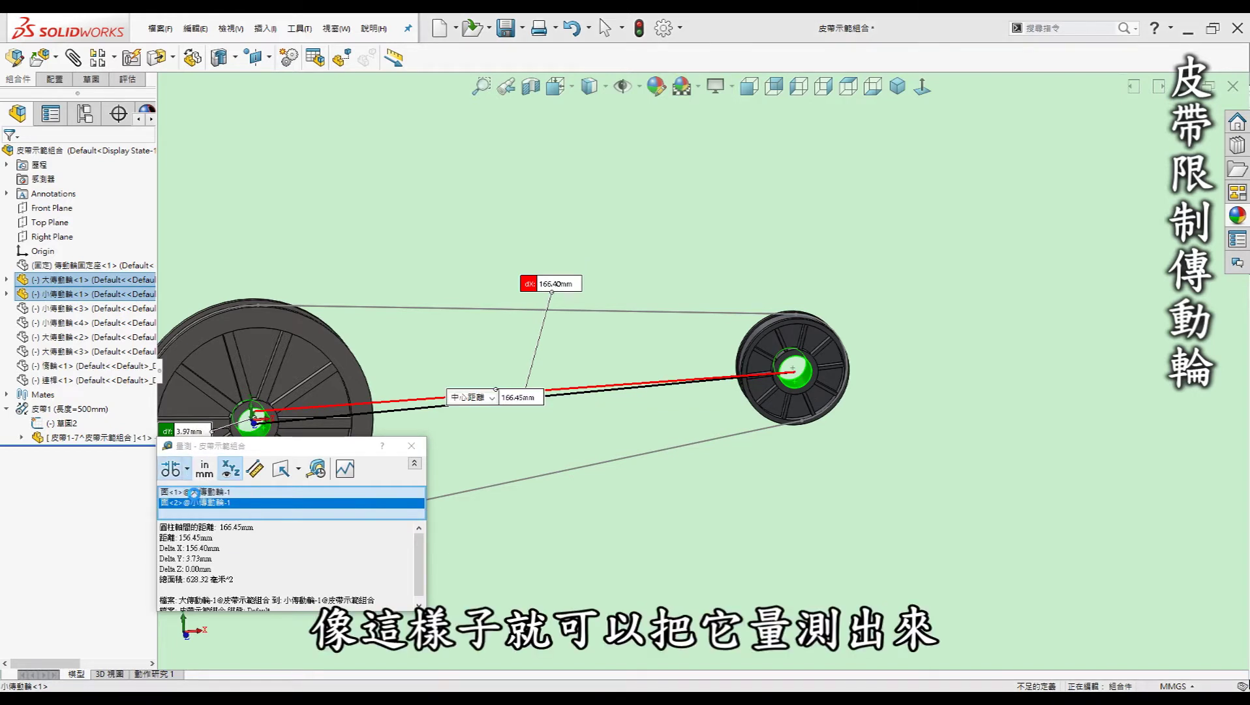
pyautogui.click(412, 445)
pyautogui.click(541, 464)
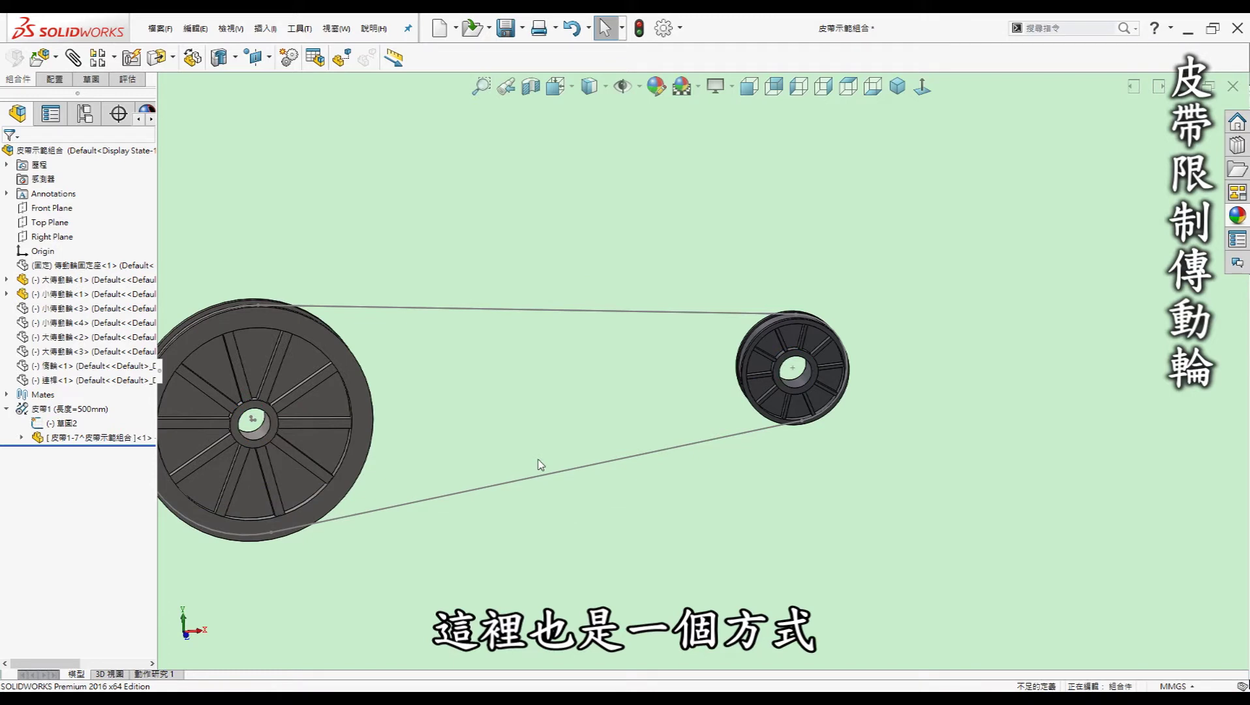
pyautogui.scroll(3, 545, 457)
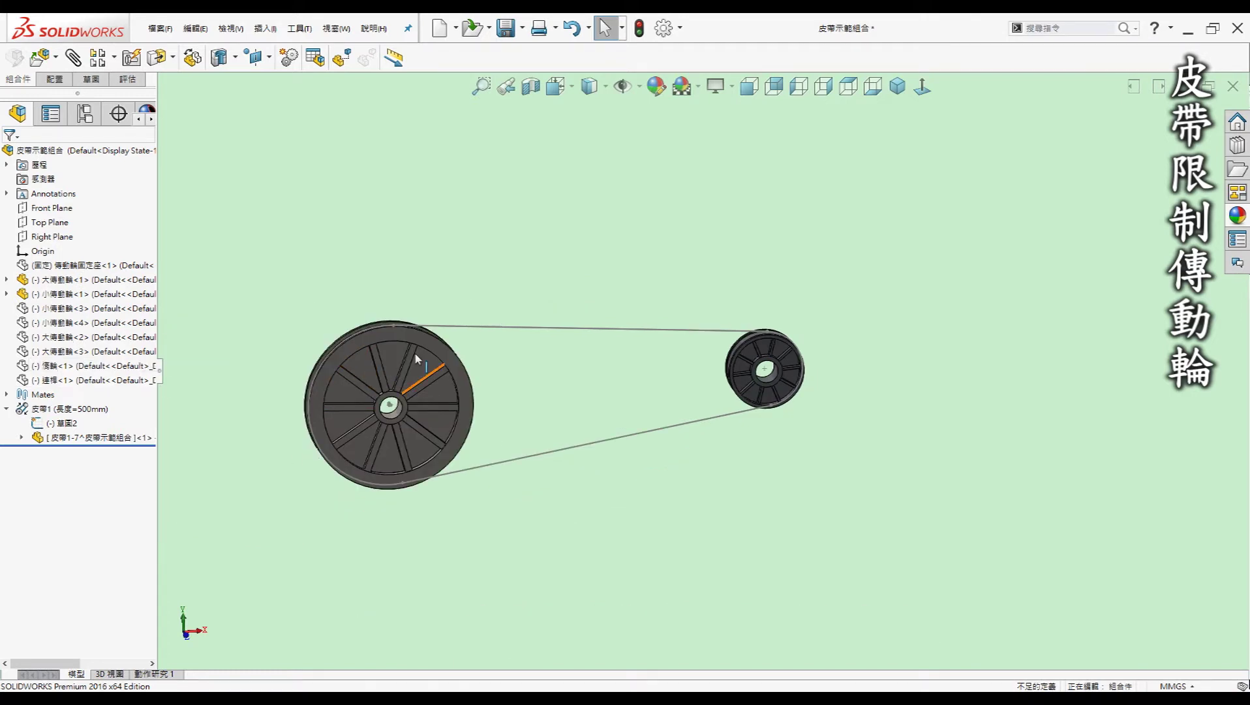
pyautogui.scroll(-3, 373, 341)
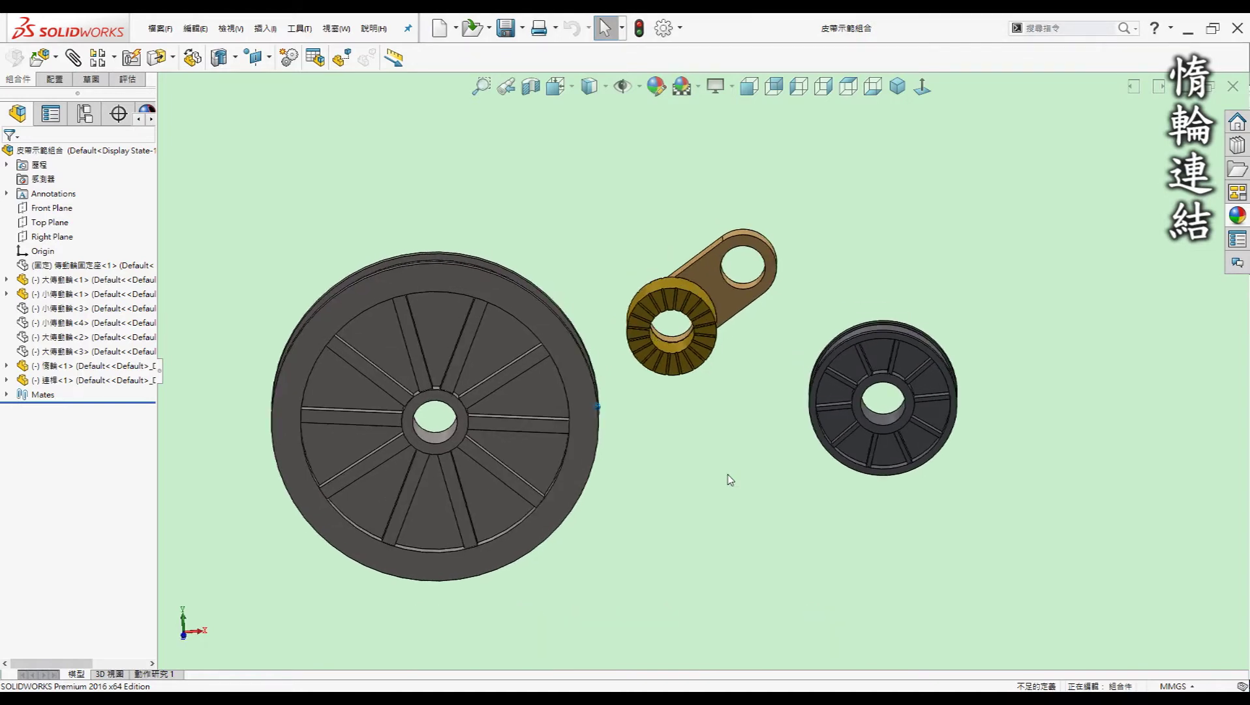
# - Rotate the view of the large pulley, idler arm and small pulley
pyautogui.moveTo(719, 418); pyautogui.dragTo(733, 421, button='middle')
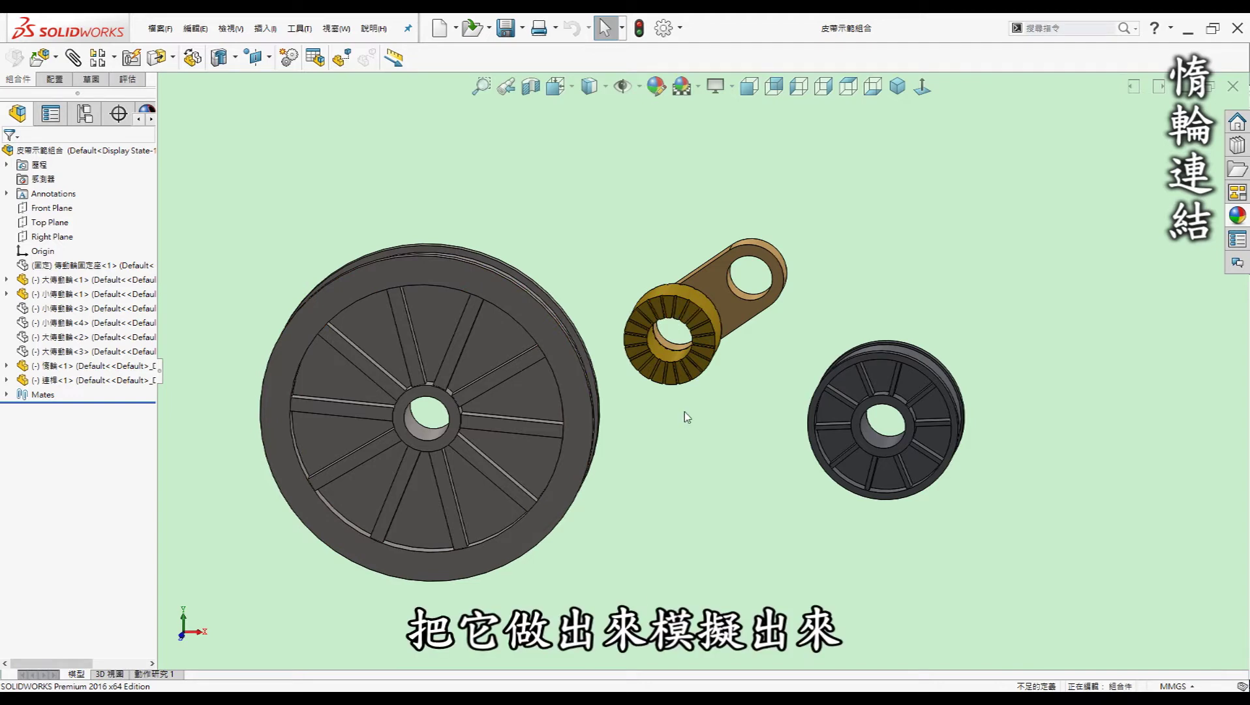
pyautogui.moveTo(747, 388)
pyautogui.mouseDown(button='middle')
pyautogui.moveTo(761, 366)
pyautogui.moveTo(620, 296)
pyautogui.mouseUp(button='middle')
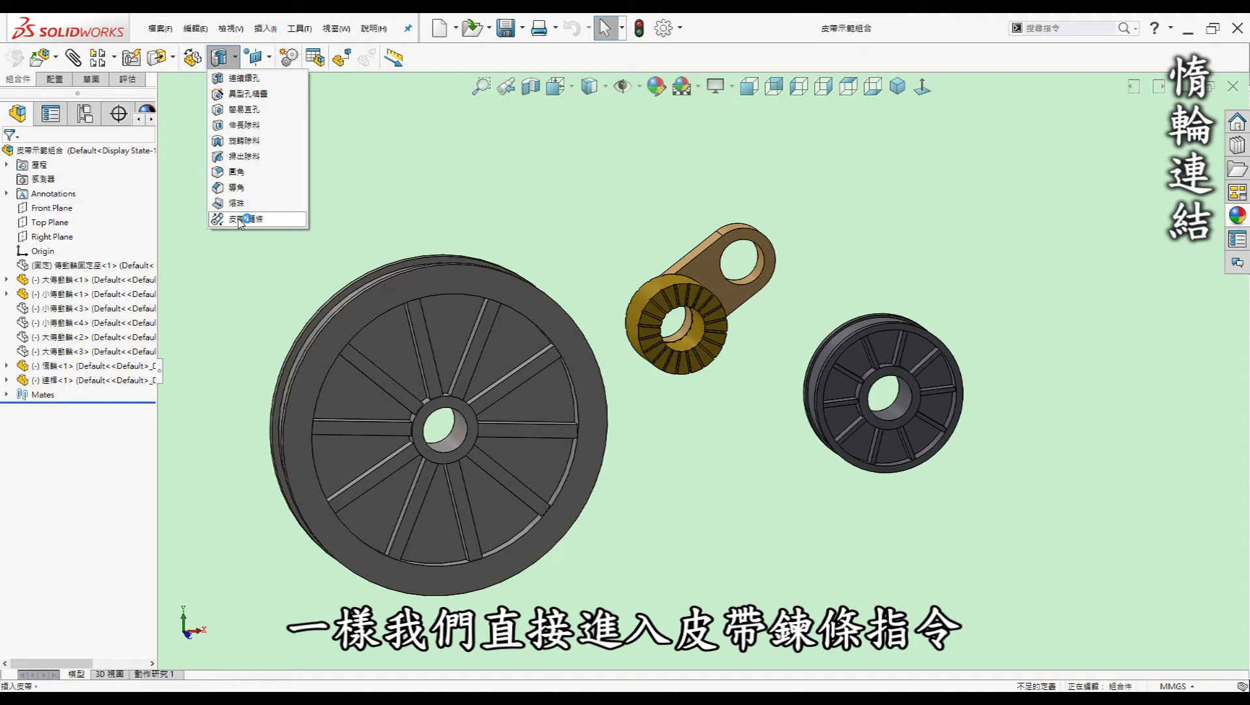
# - Start a second belt over the large pulley, idler and small pulley, routed under the idler
pyautogui.click(245, 218)
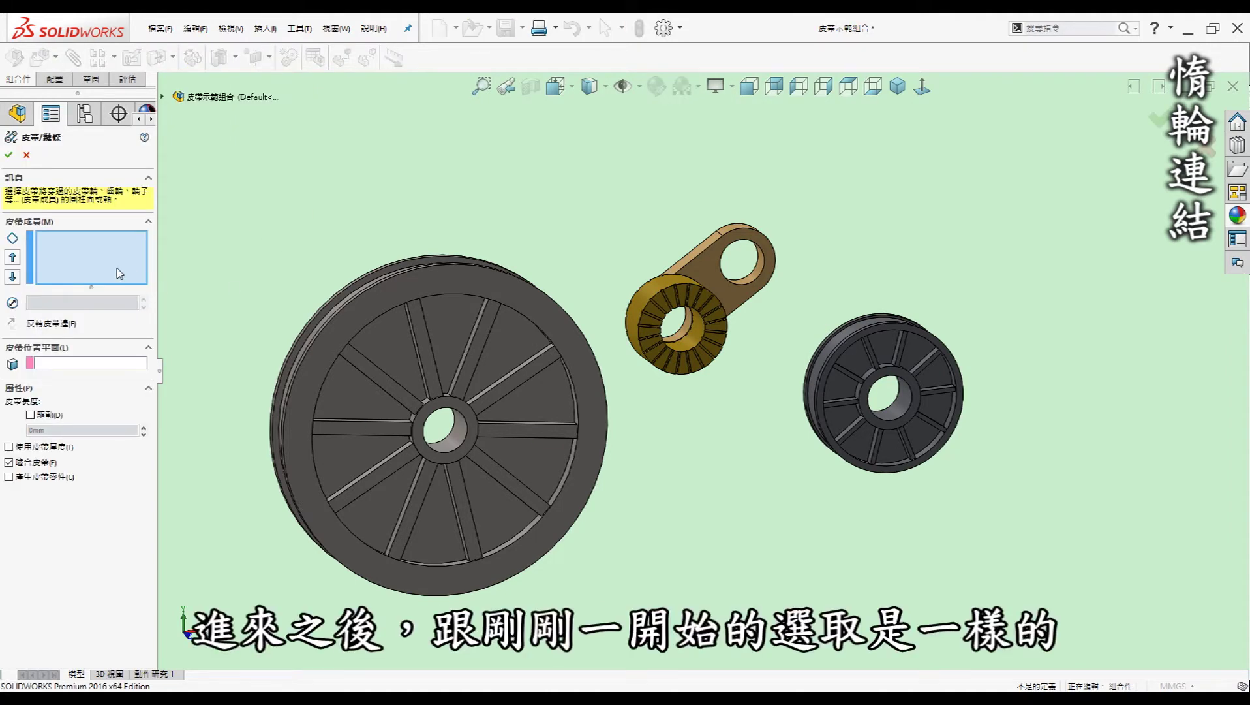
pyautogui.scroll(-2, 431, 282)
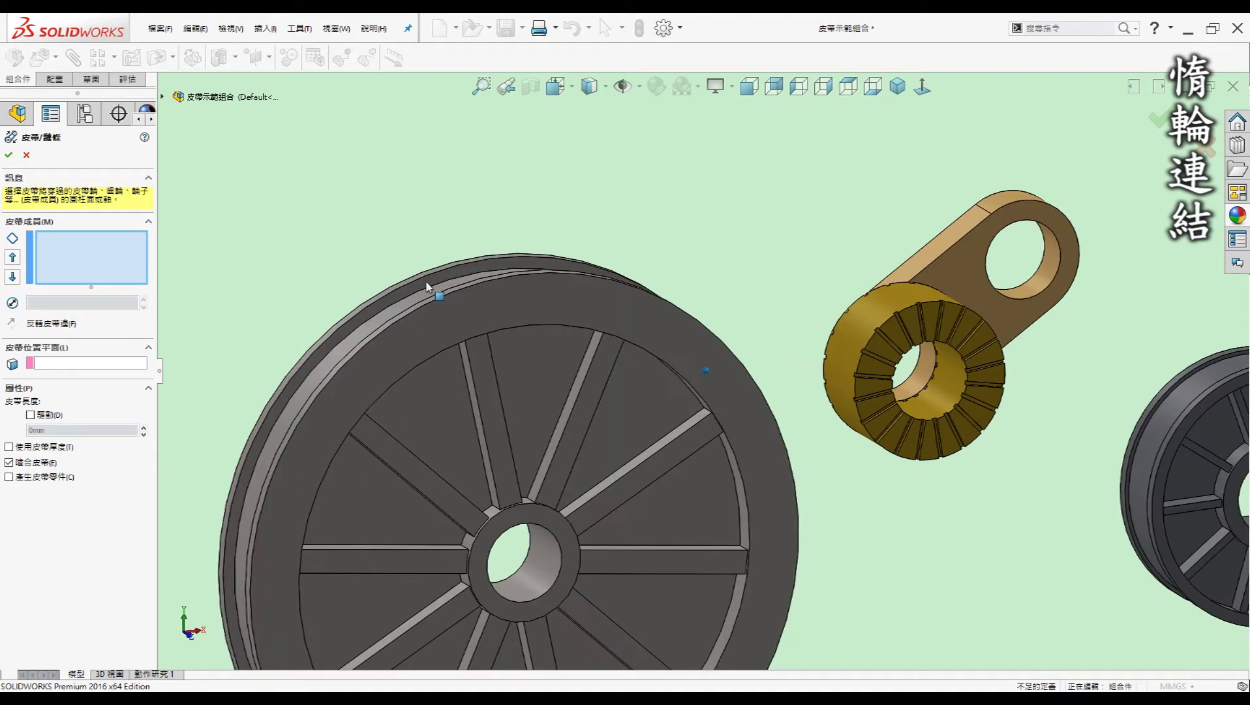
pyautogui.scroll(-2, 472, 289)
pyautogui.click(472, 289)
pyautogui.scroll(1, 476, 289)
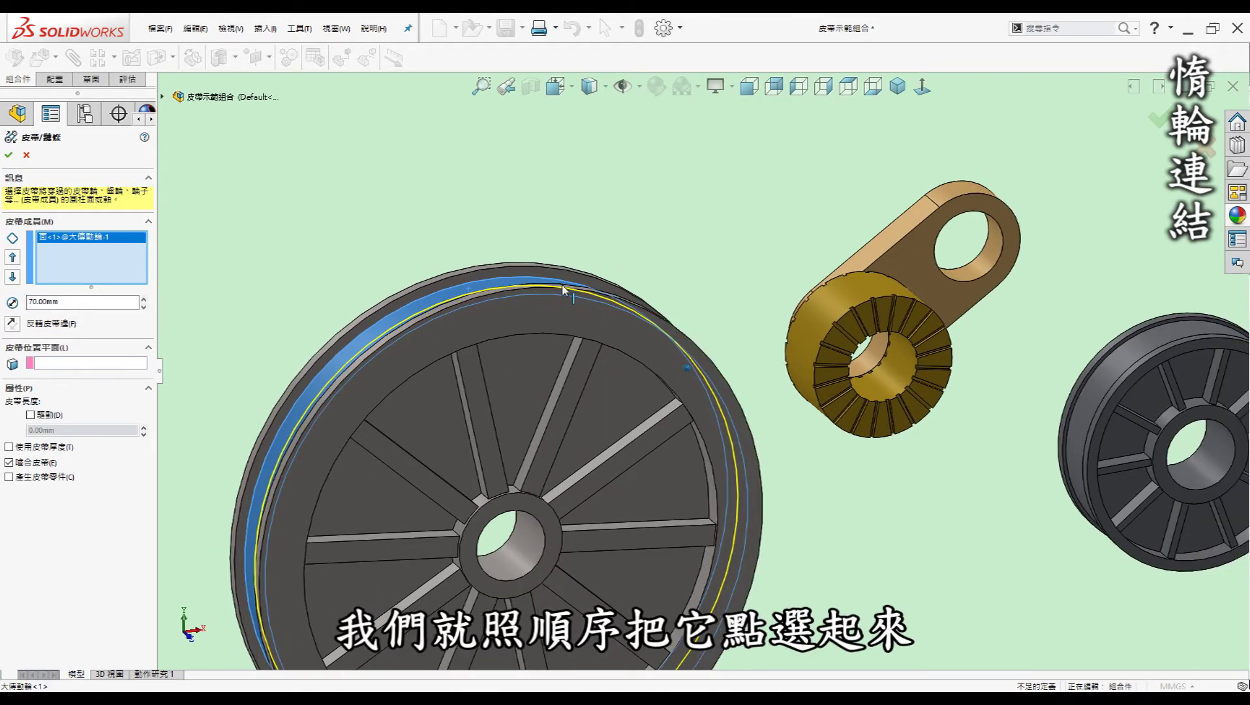
pyautogui.scroll(1, 700, 349)
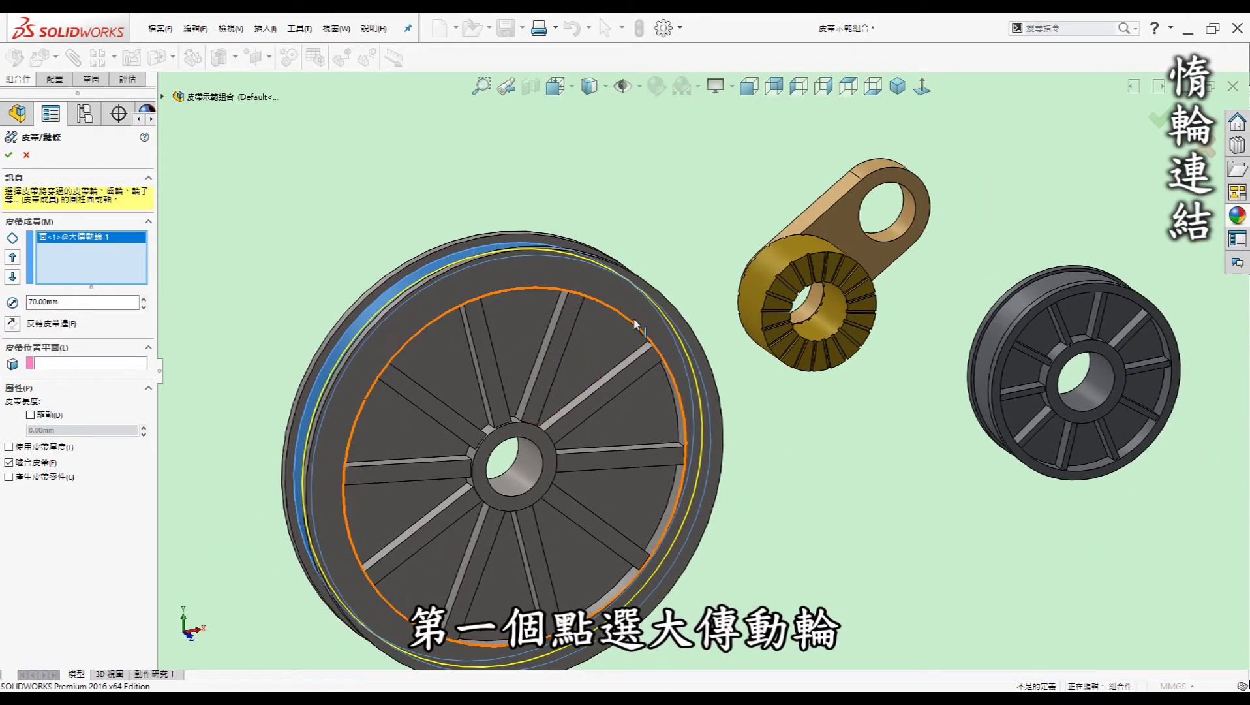
pyautogui.click(781, 264)
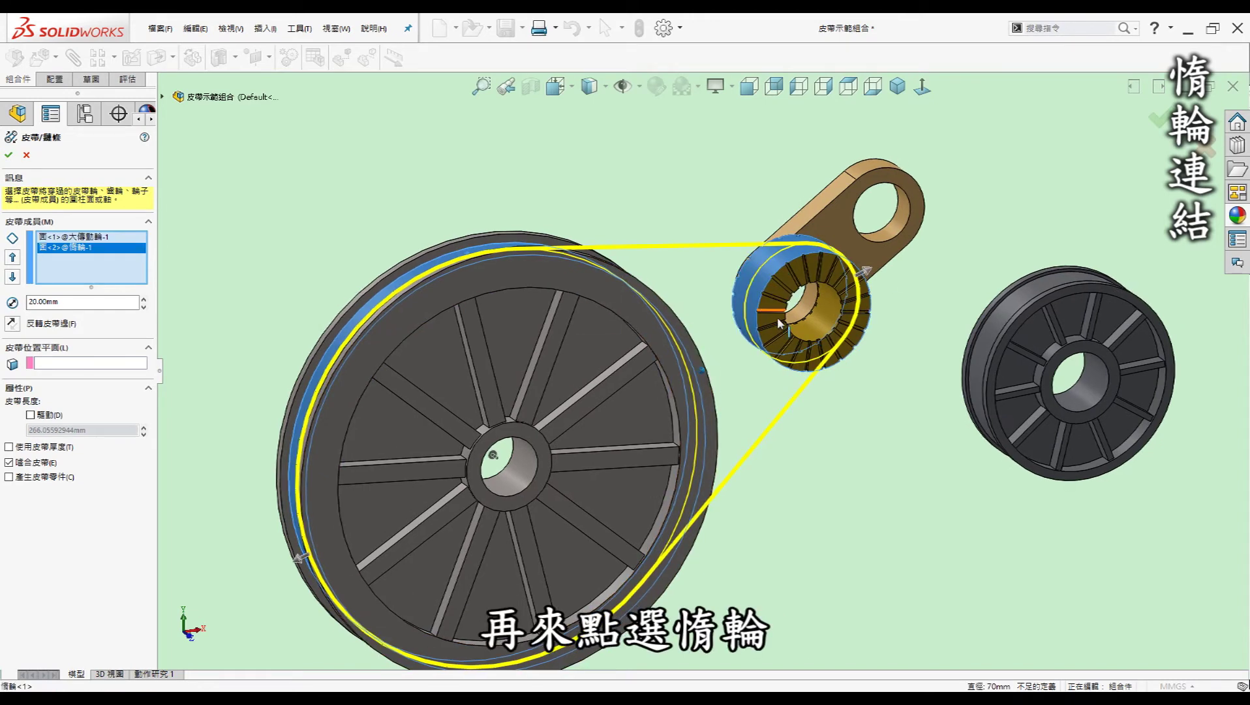
pyautogui.click(923, 372)
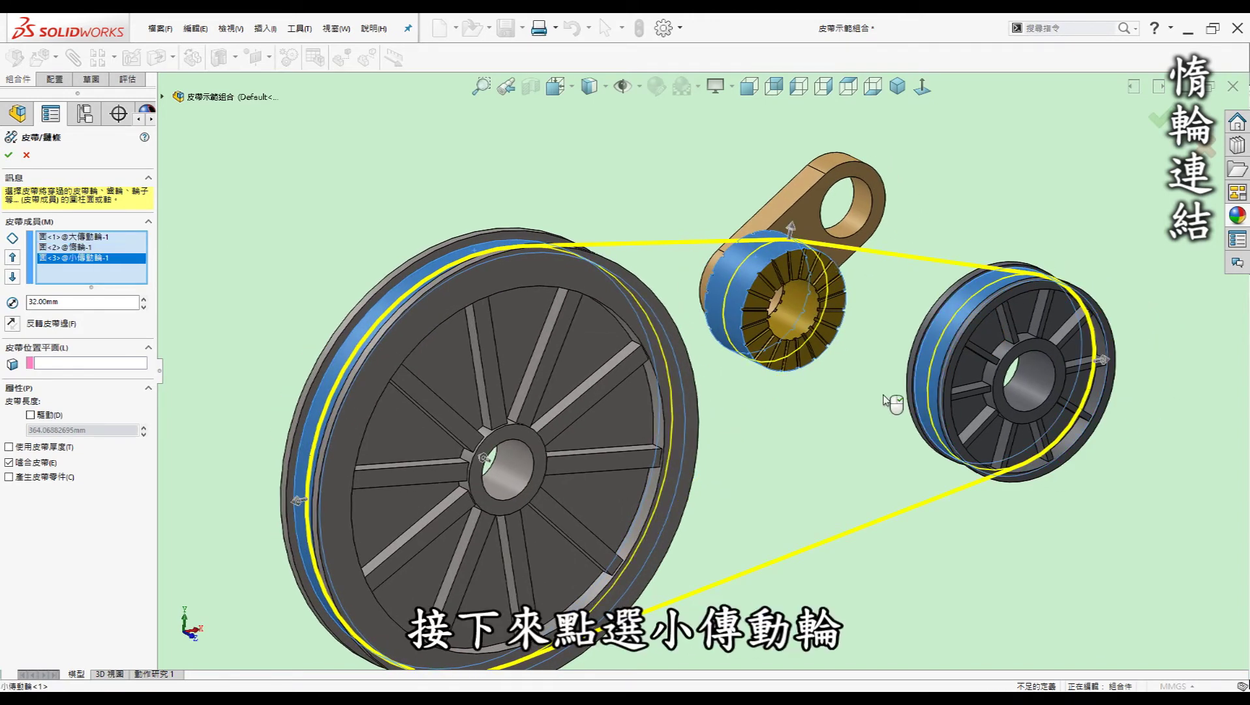
pyautogui.moveTo(923, 369); pyautogui.dragTo(799, 336, button='middle')
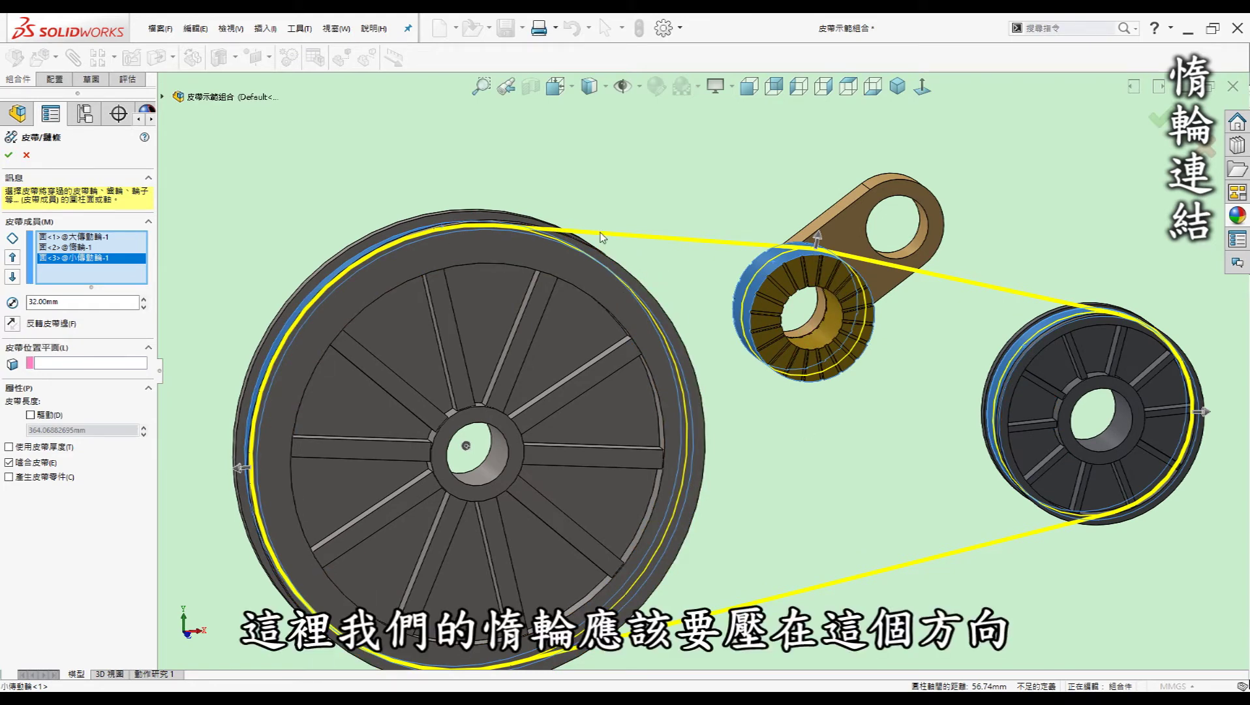
pyautogui.click(817, 240)
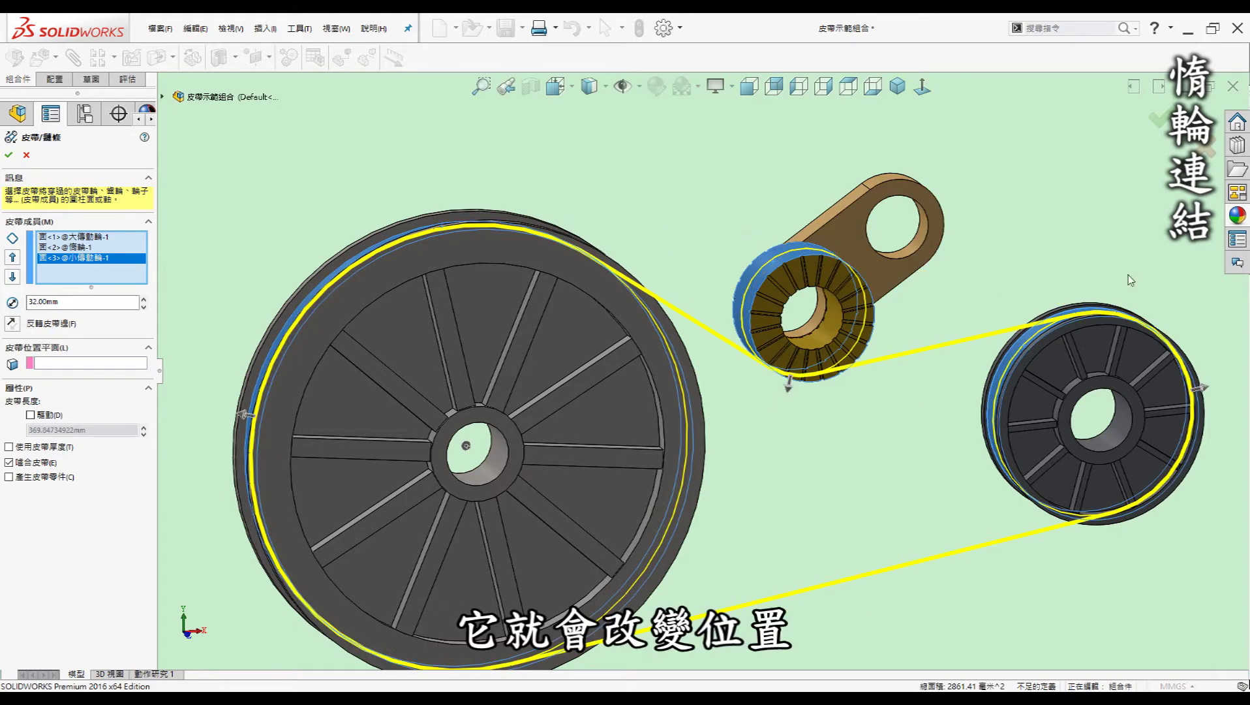
# - Give the belt a 1.5mm thickness and confirm 皮帶2 at 375.75mm long
pyautogui.click(40, 448)
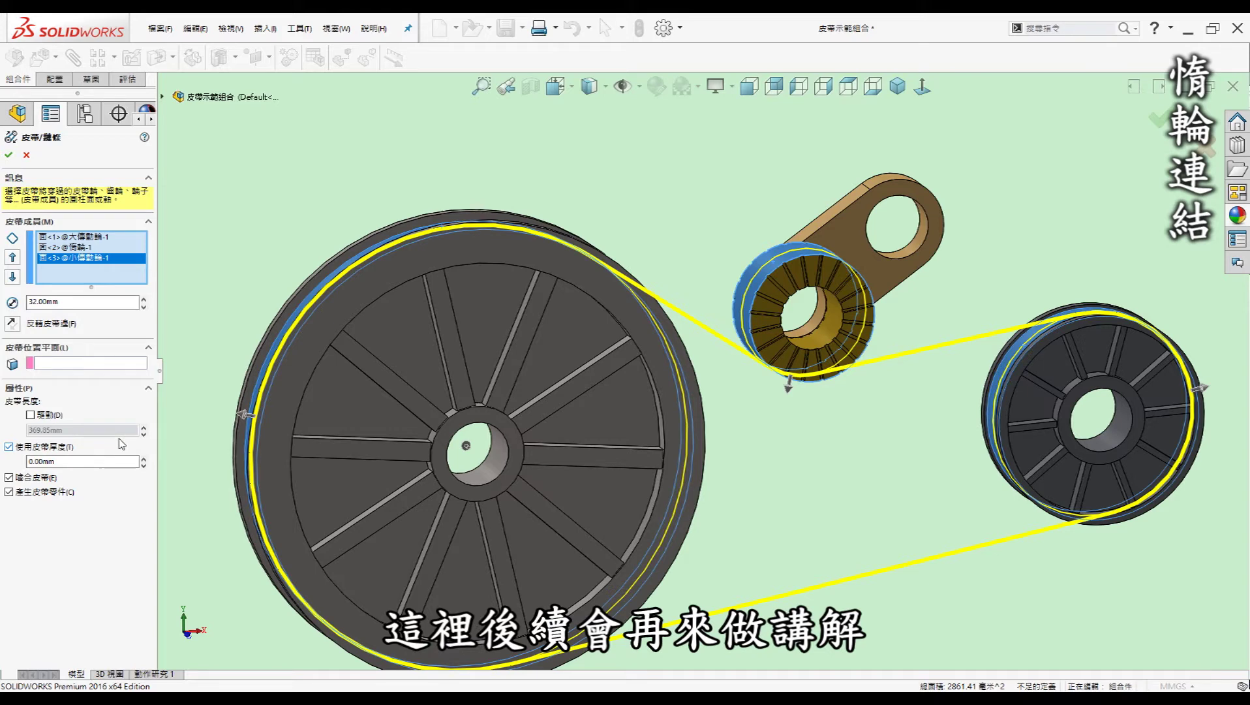
pyautogui.moveTo(57, 464); pyautogui.dragTo(2, 467)
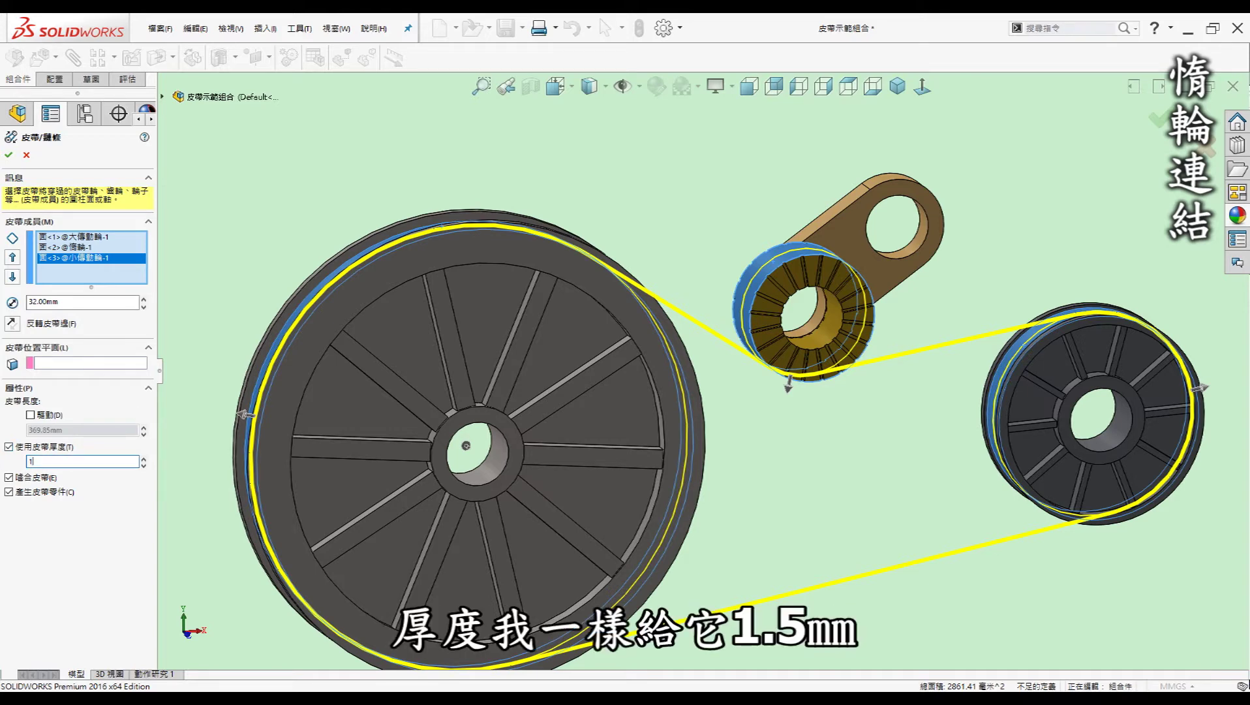
pyautogui.write('.50mm')
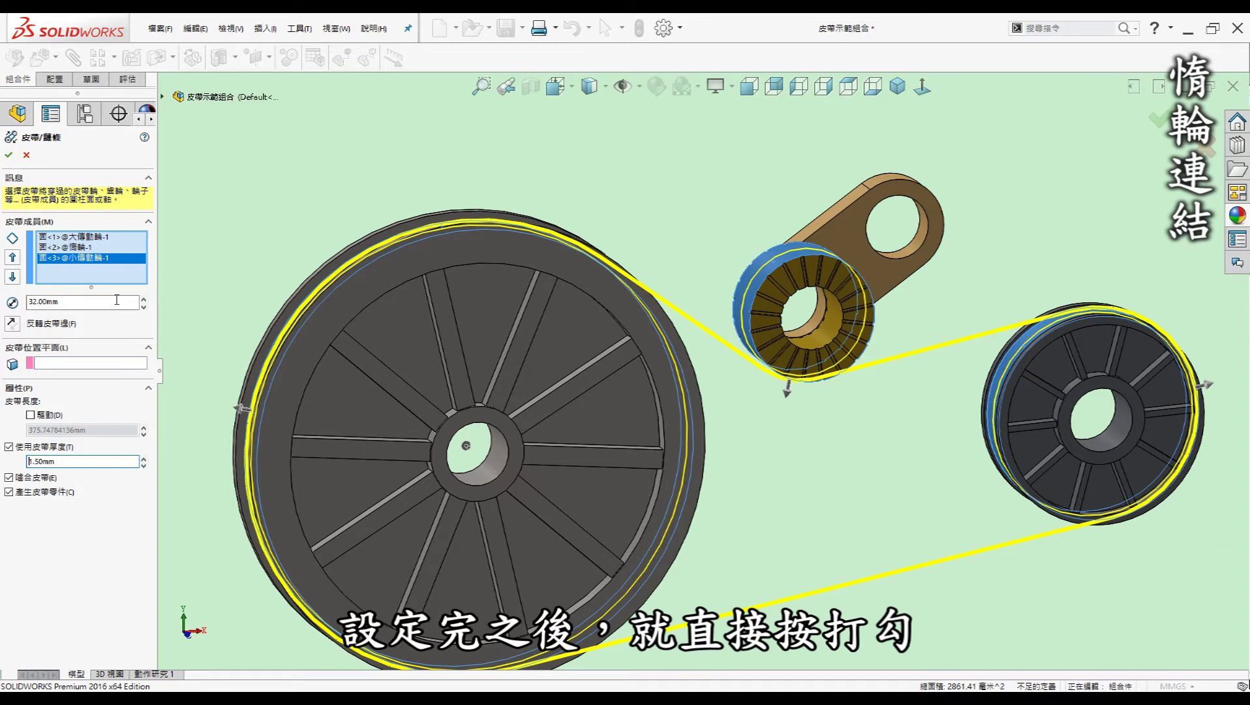
pyautogui.moveTo(420, 254); pyautogui.dragTo(659, 258, button='middle')
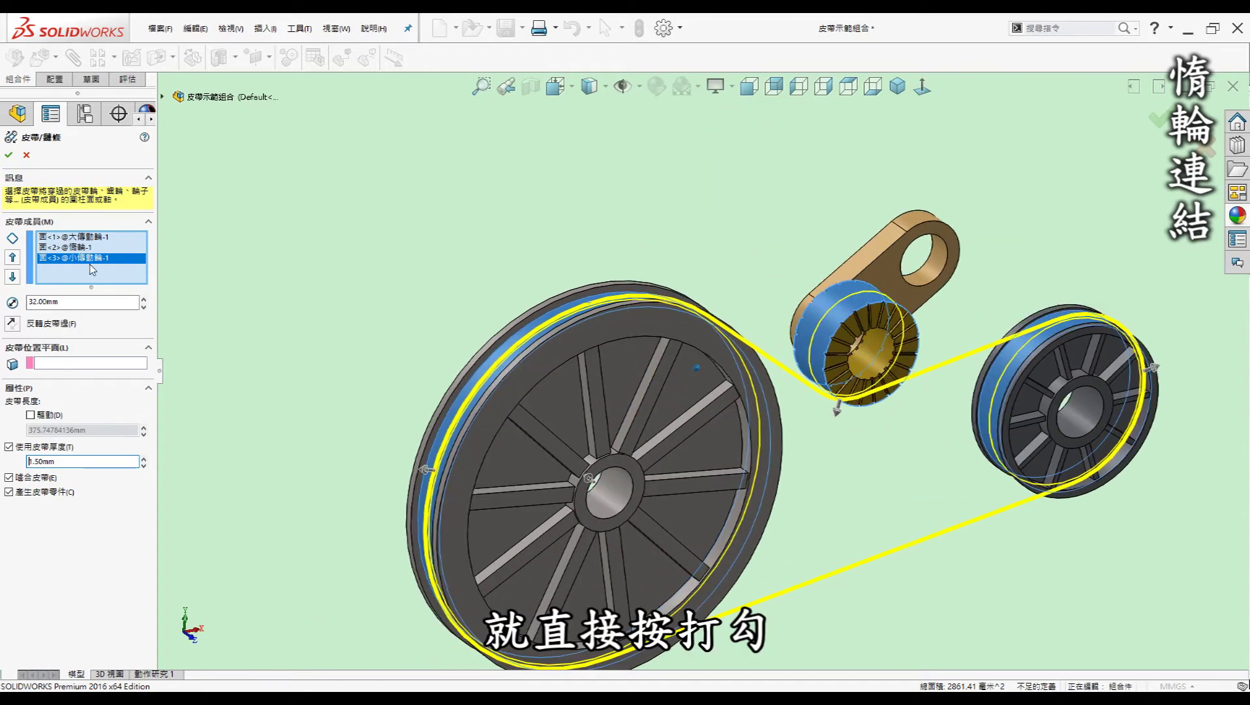
pyautogui.click(8, 155)
pyautogui.scroll(3, 700, 252)
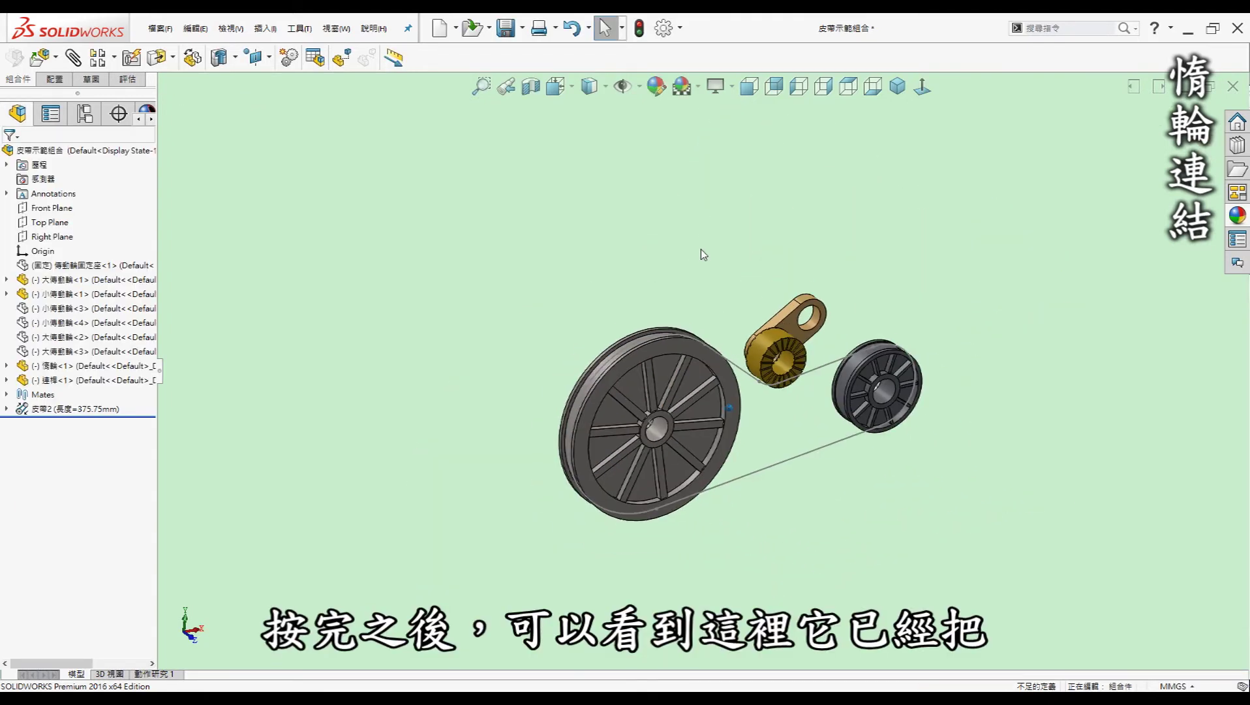
# - In front view, swing the idler arm and rebuild so 皮帶2 reads 378.4mm
pyautogui.scroll(-1, 696, 261)
pyautogui.scroll(1, 693, 275)
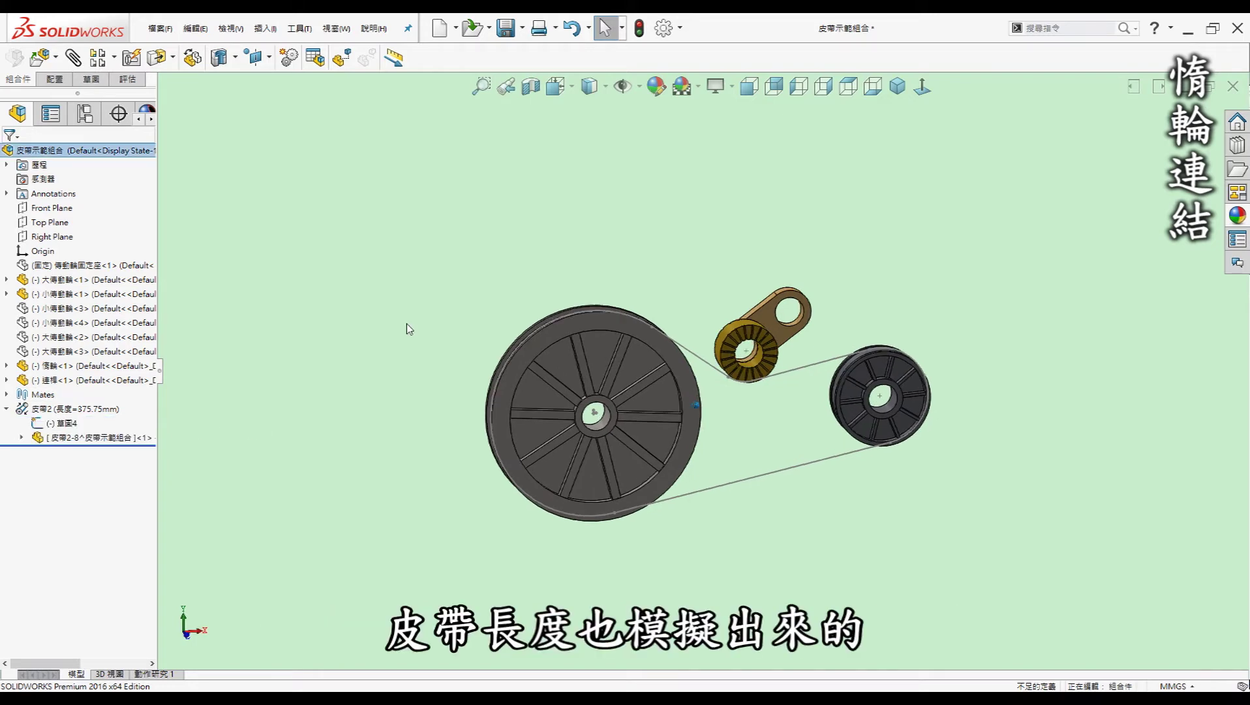
pyautogui.hotkey('ctrl', '1')
pyautogui.scroll(-1, 796, 391)
pyautogui.scroll(-1, 809, 368)
pyautogui.scroll(-1, 809, 367)
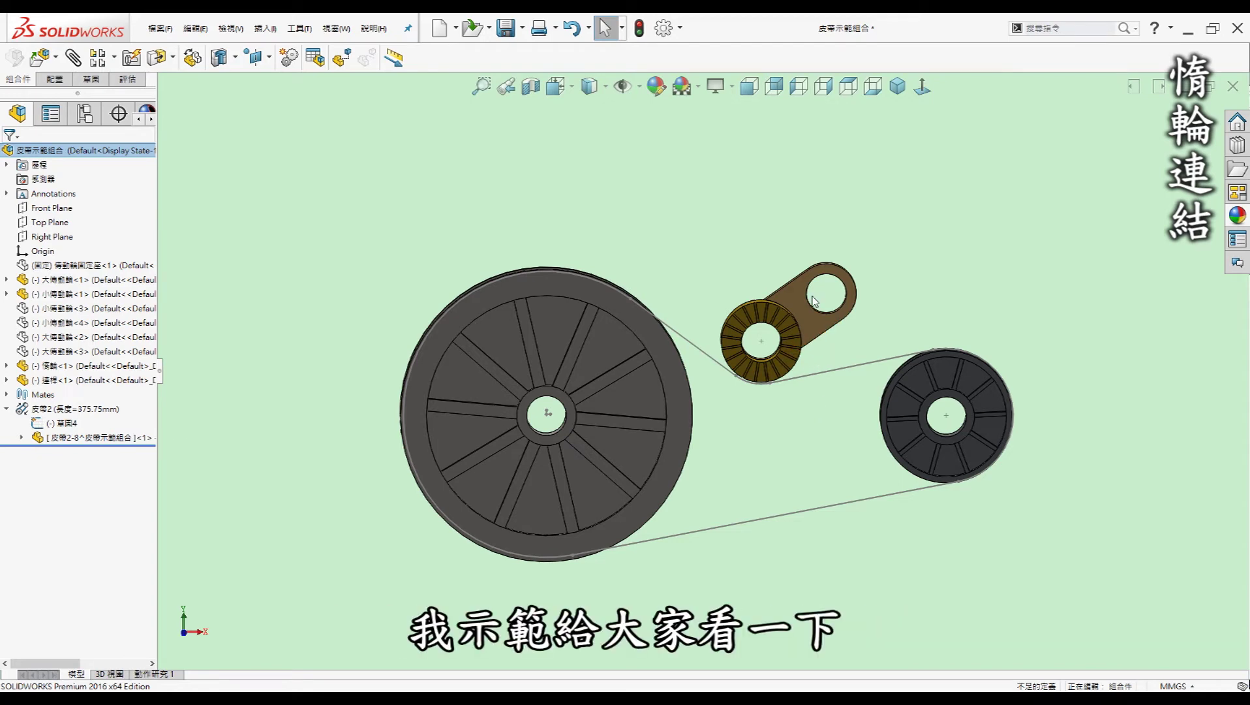
pyautogui.click(815, 322)
pyautogui.moveTo(815, 322); pyautogui.dragTo(822, 341)
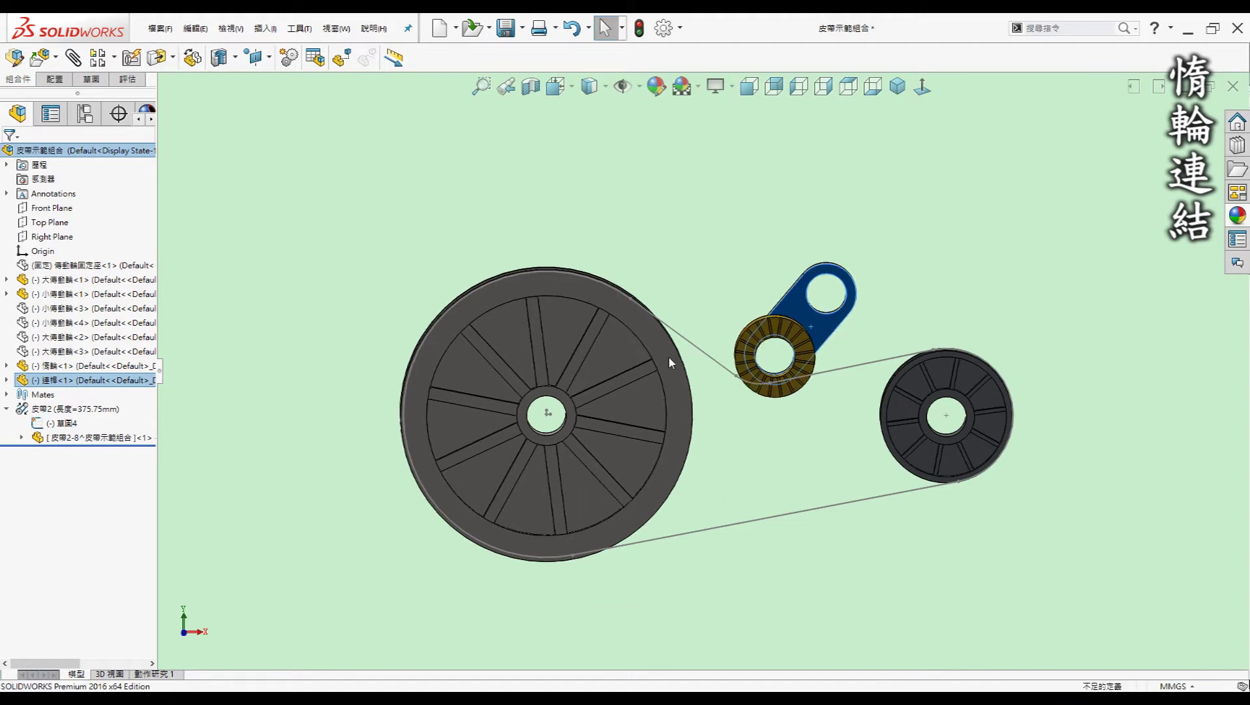
pyautogui.click(638, 27)
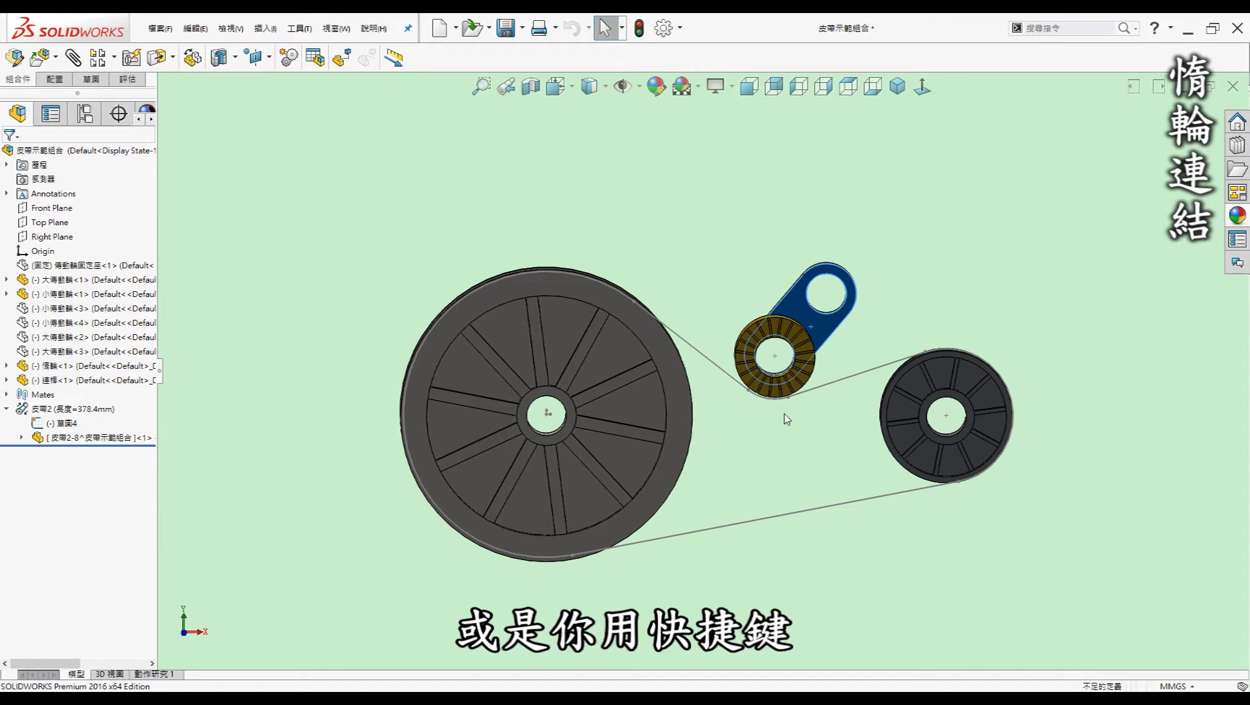
pyautogui.scroll(-3, 784, 415)
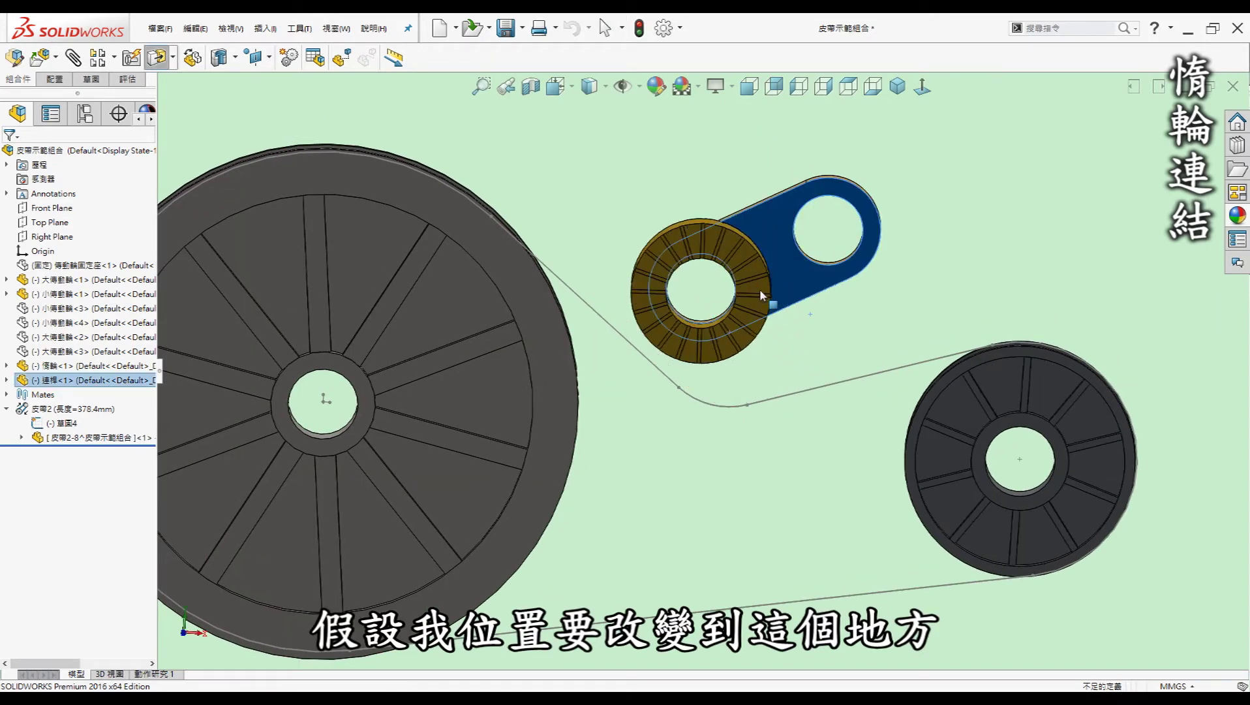
# - Swing the idler arm to several positions, rebuilding each time so belt 皮帶2 follows
pyautogui.moveTo(801, 316); pyautogui.dragTo(840, 344)
pyautogui.hotkey('ctrl', 'b')
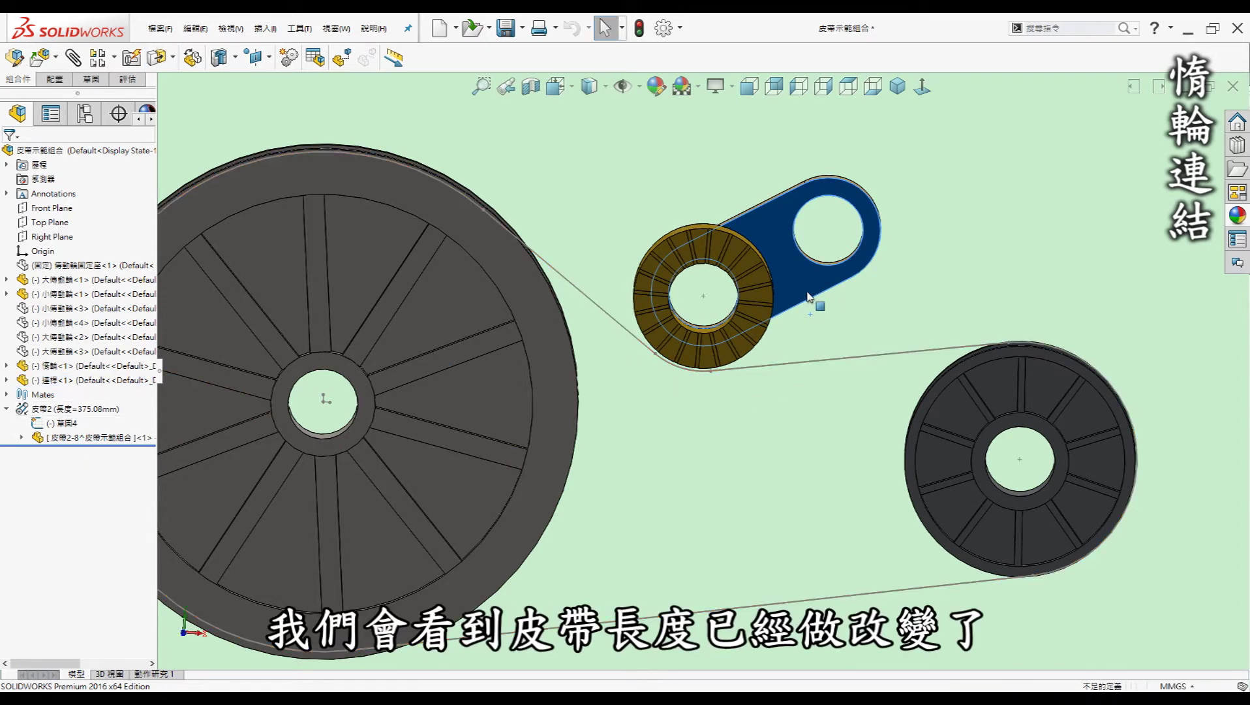
pyautogui.moveTo(804, 299); pyautogui.dragTo(858, 364)
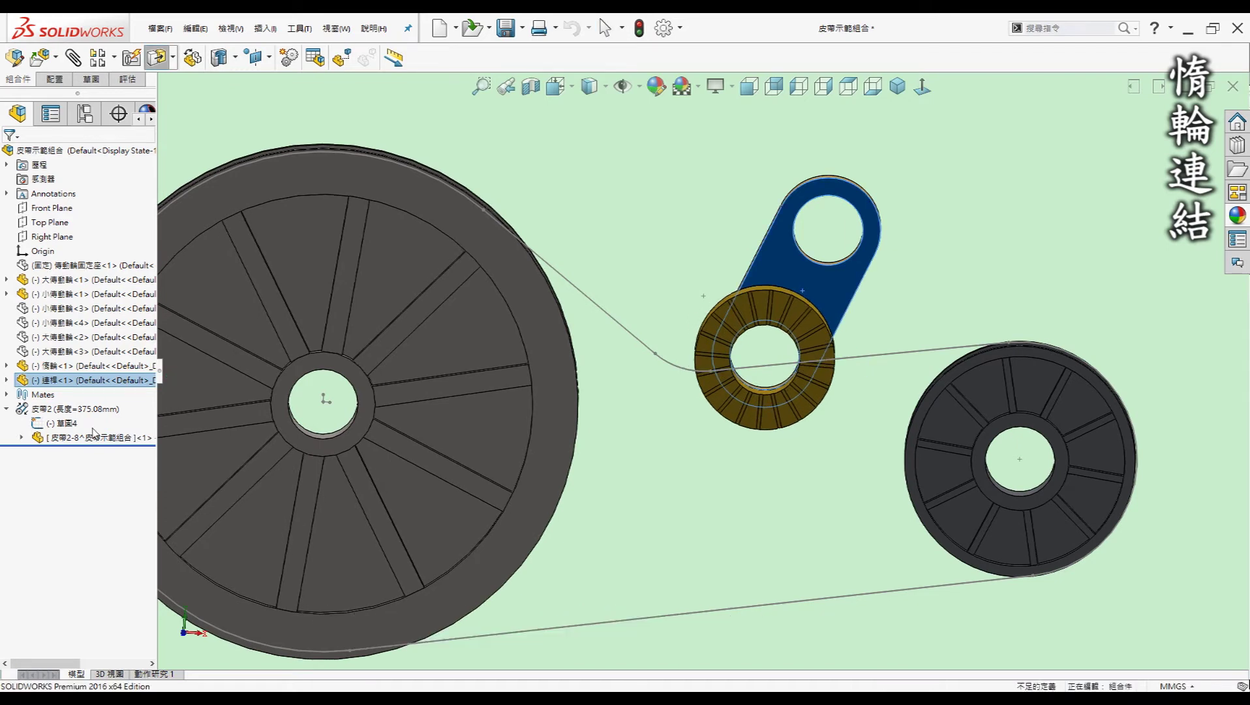
pyautogui.hotkey('ctrl', 'b')
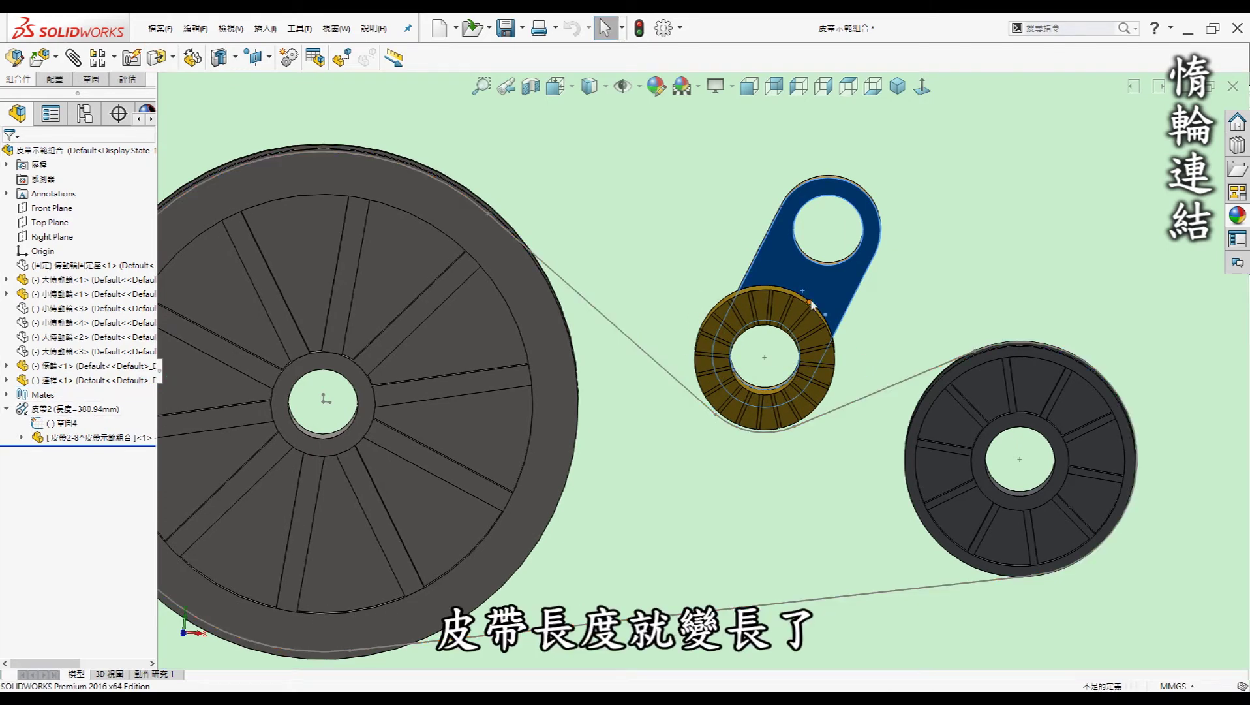
pyautogui.moveTo(811, 303); pyautogui.dragTo(853, 340)
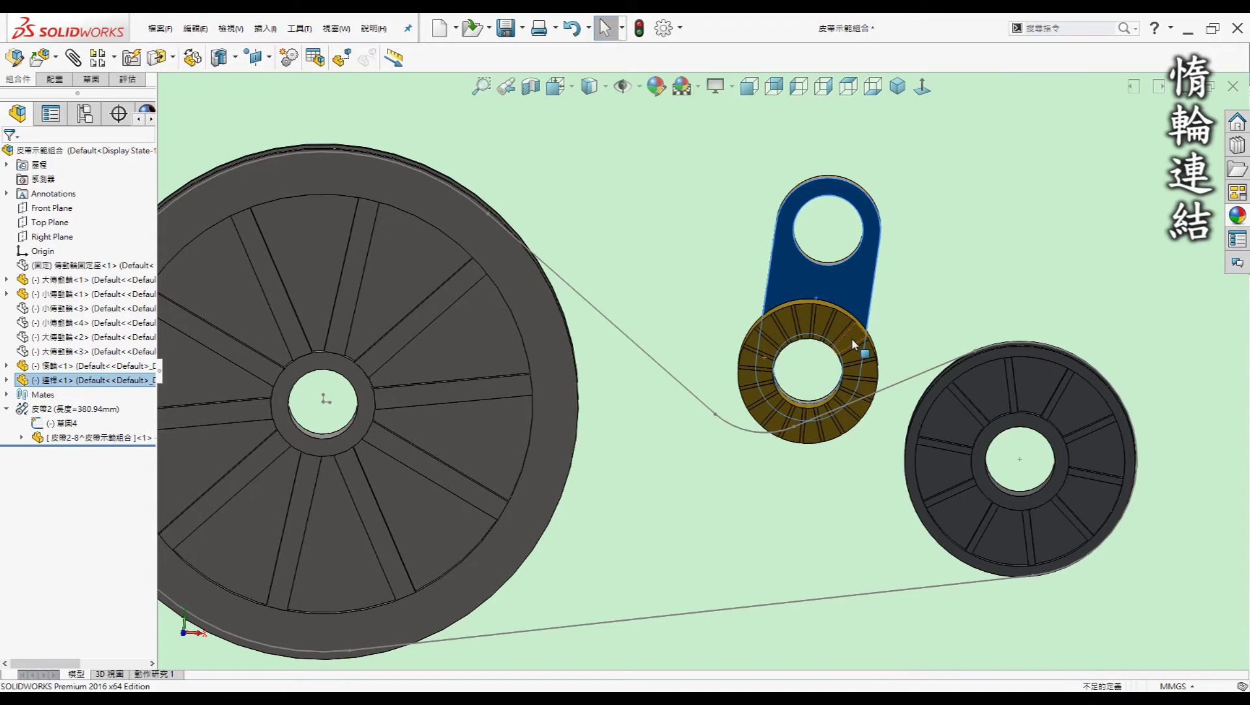
pyautogui.hotkey('ctrl', 'b')
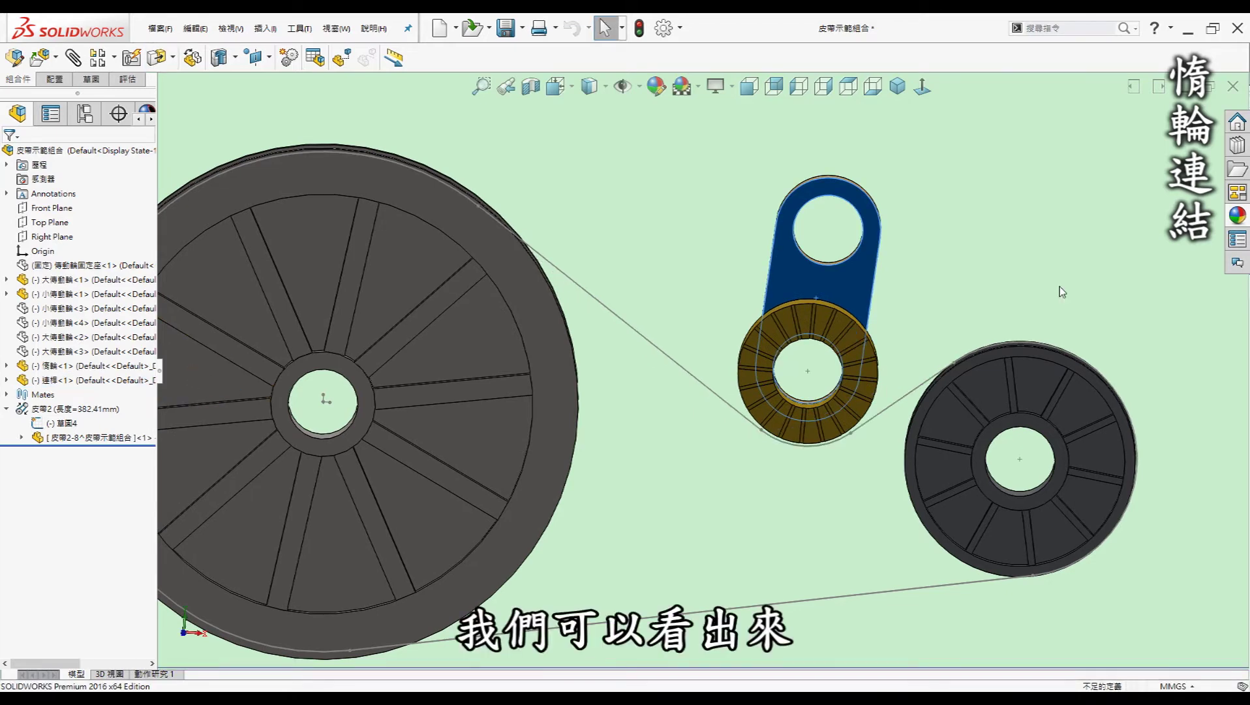
pyautogui.moveTo(857, 306); pyautogui.dragTo(802, 306)
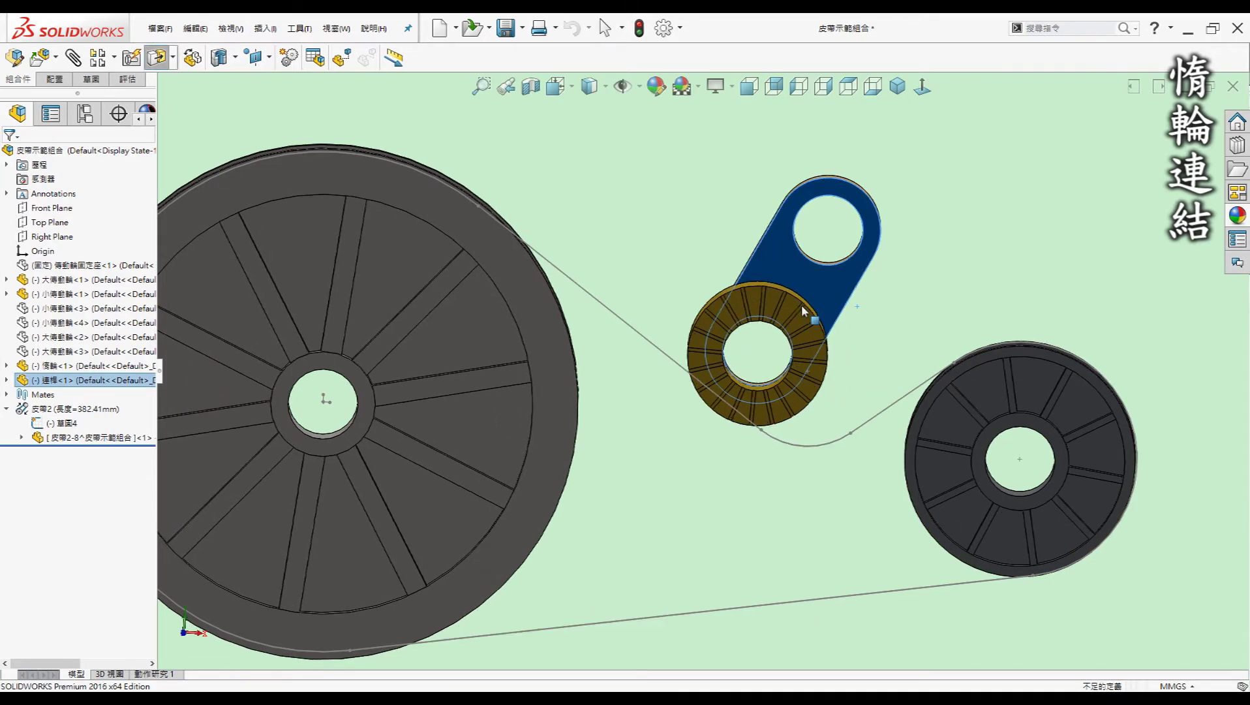
pyautogui.hotkey('ctrl', 'b')
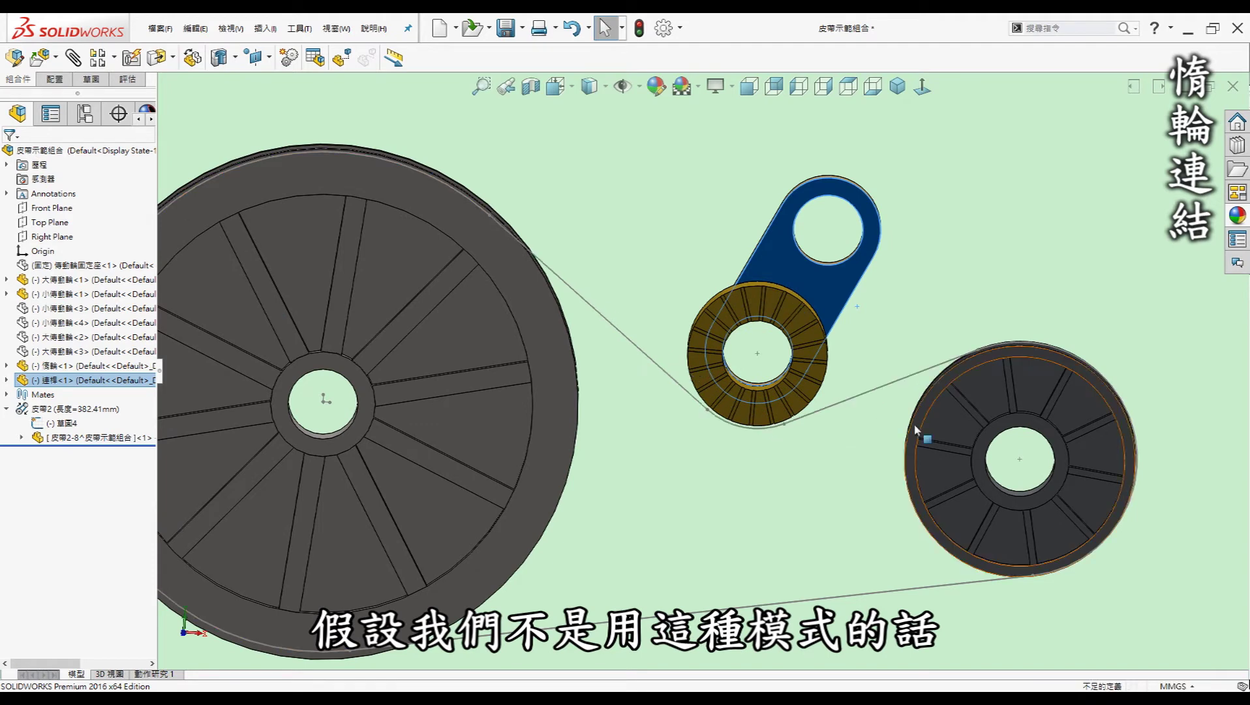
# - Revert the idler test moves, orbit the assembly and save it
pyautogui.hotkey('ctrl', 'b')
pyautogui.scroll(3, 700, 368)
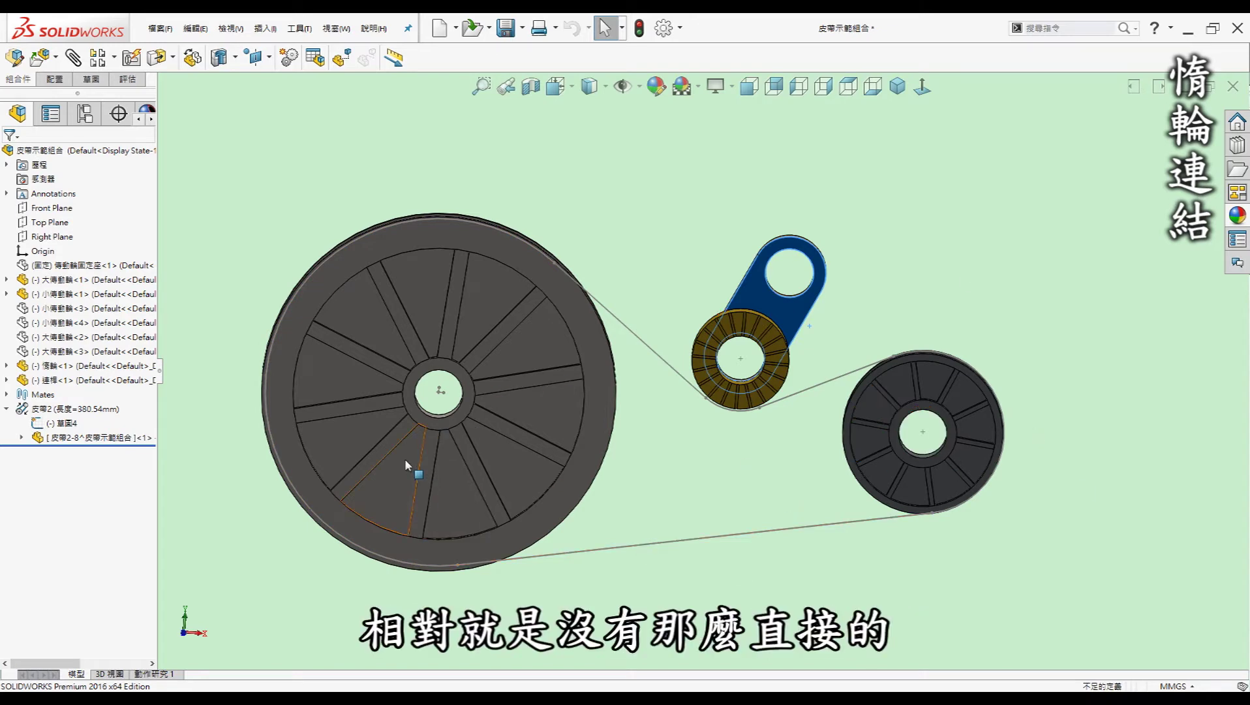
pyautogui.click(753, 480)
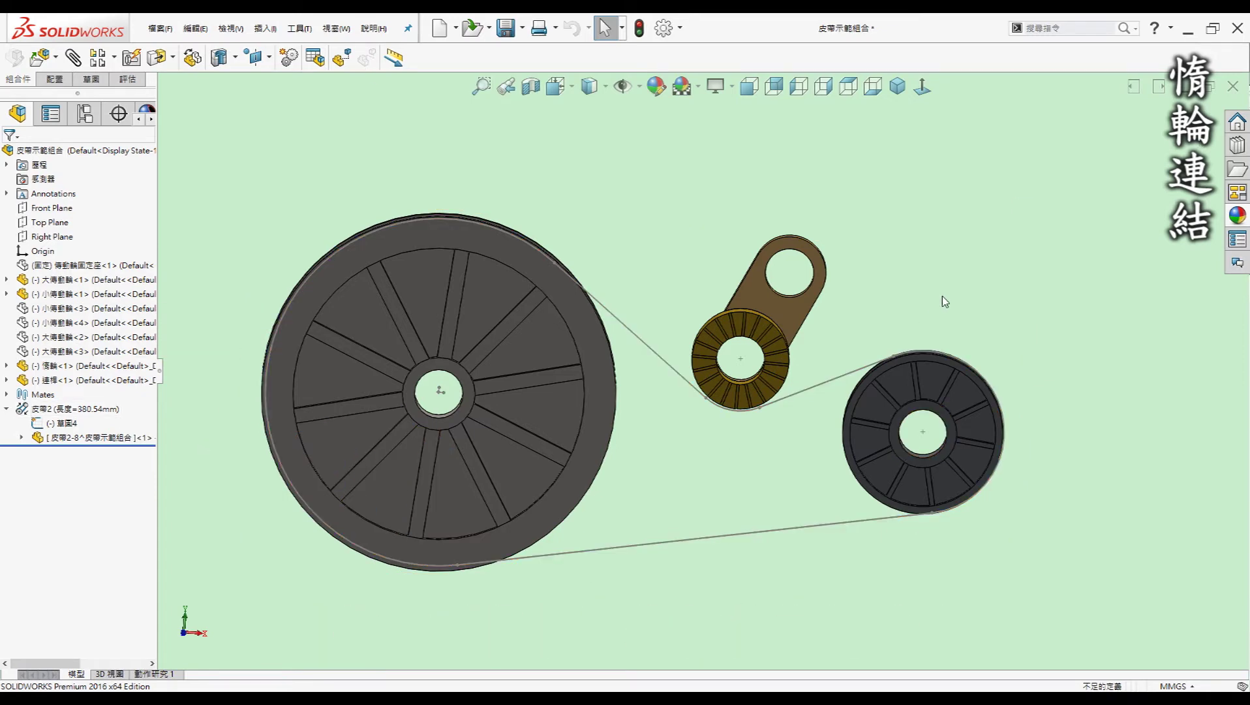
pyautogui.moveTo(942, 296); pyautogui.dragTo(991, 300, button='middle')
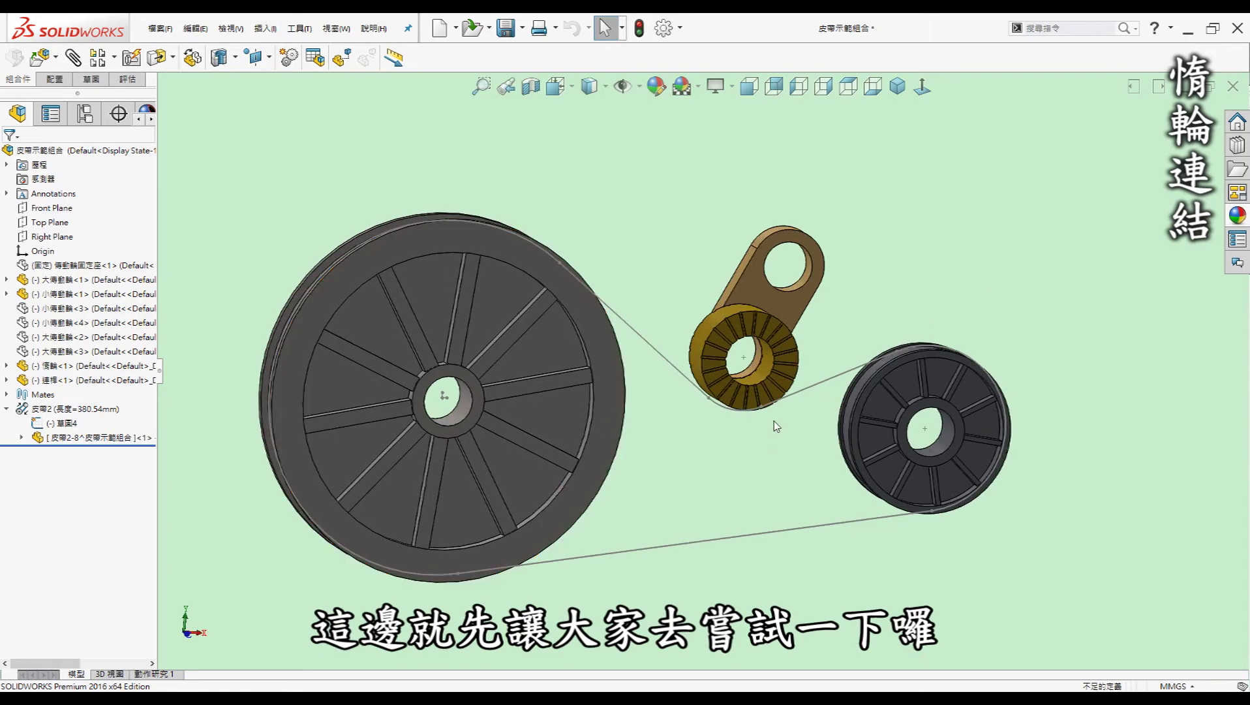
pyautogui.hotkey('ctrl', 's')
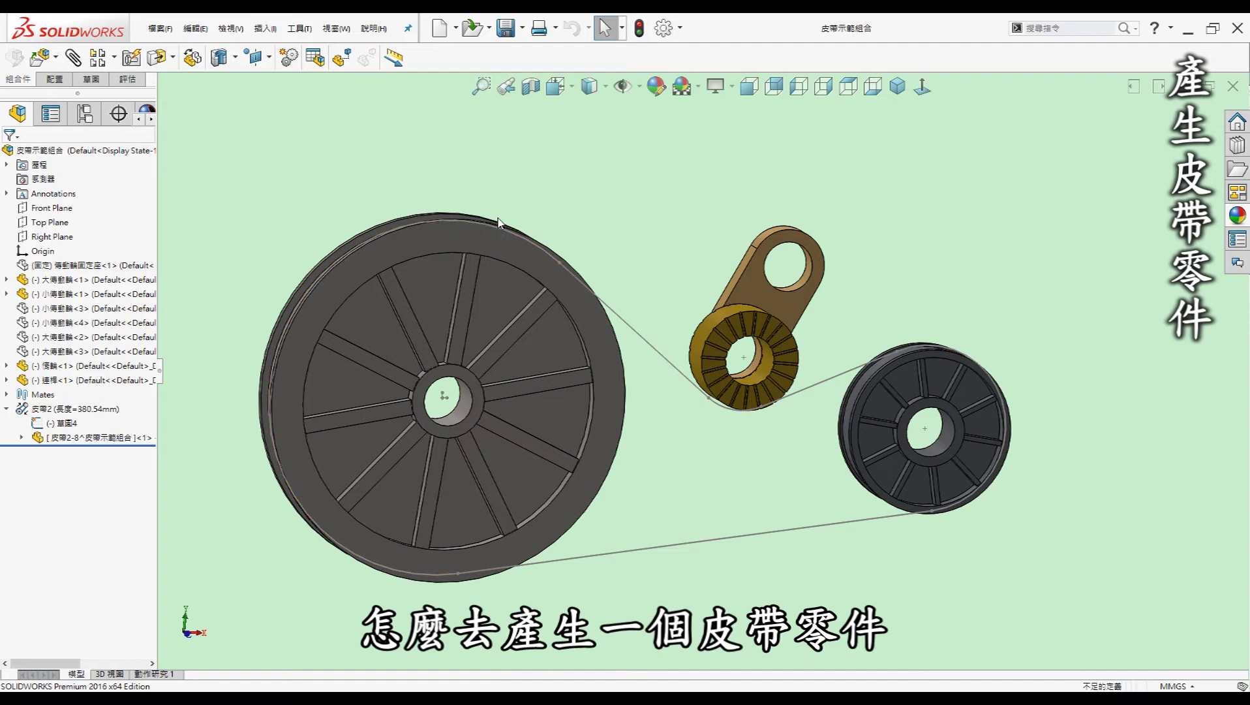
pyautogui.moveTo(522, 135); pyautogui.dragTo(524, 185, button='middle')
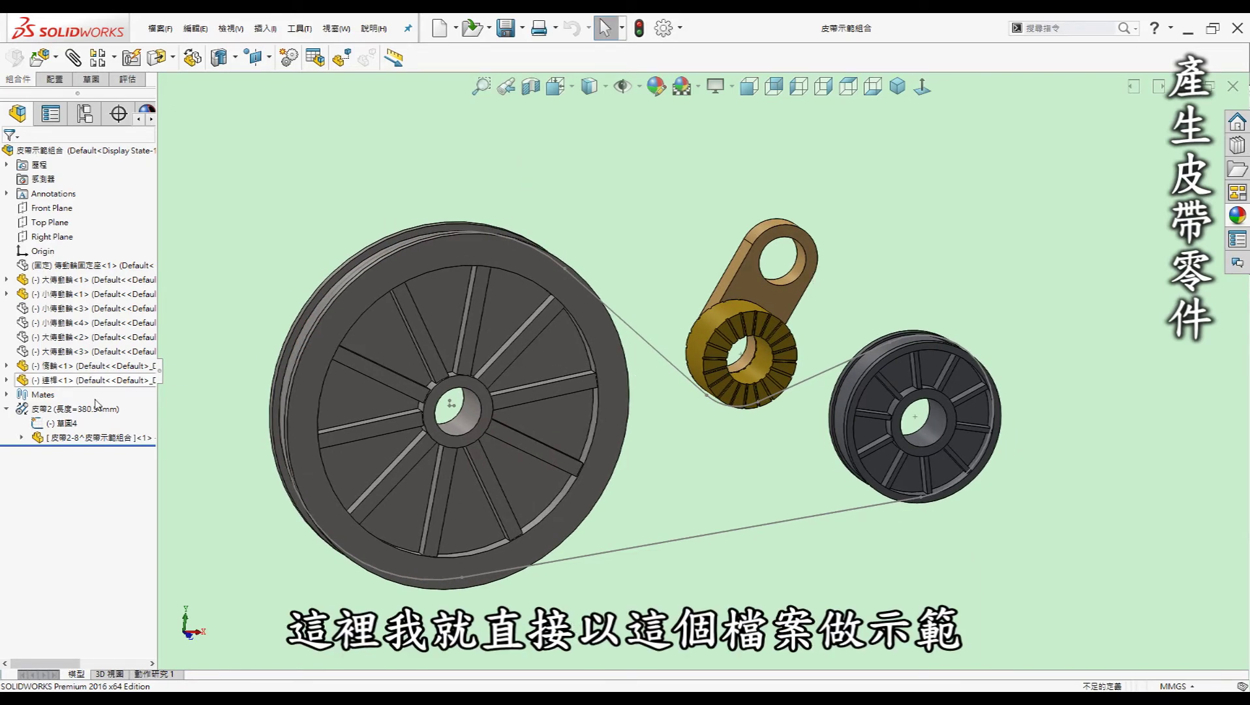
# - Edit belt feature 皮帶2 to enable Create belt part, then select the generated belt part
pyautogui.rightClick(76, 409)
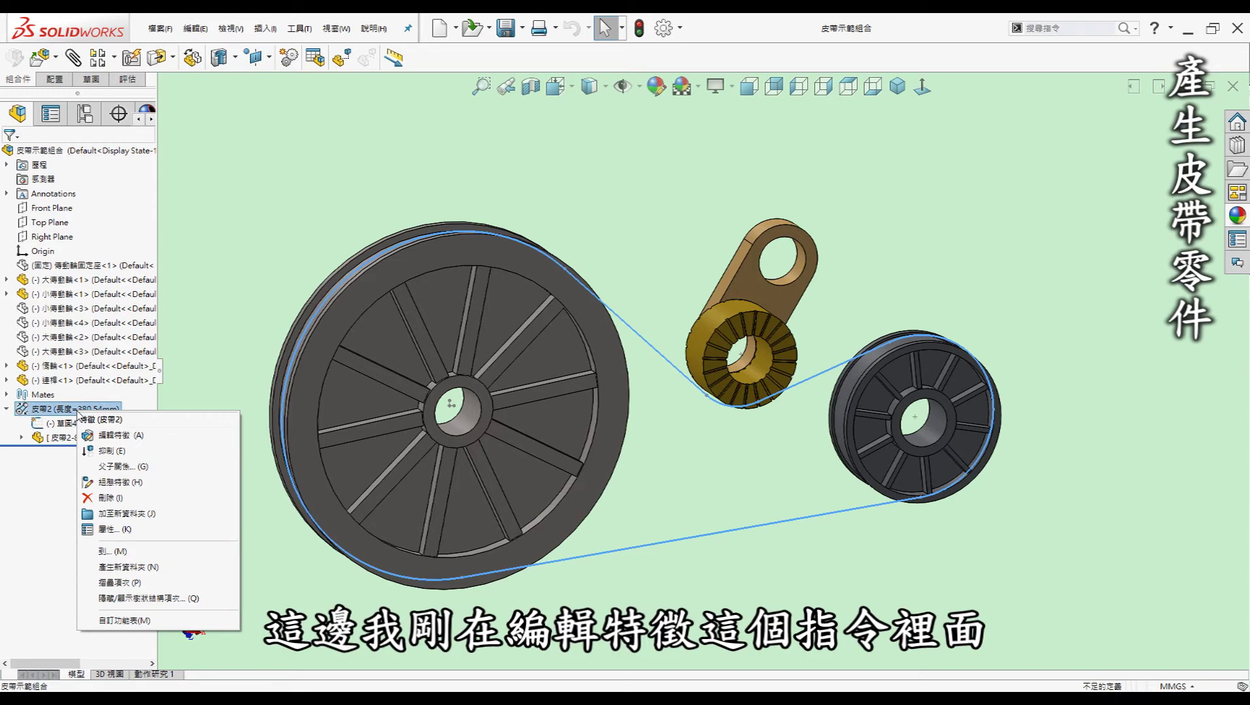
pyautogui.click(117, 435)
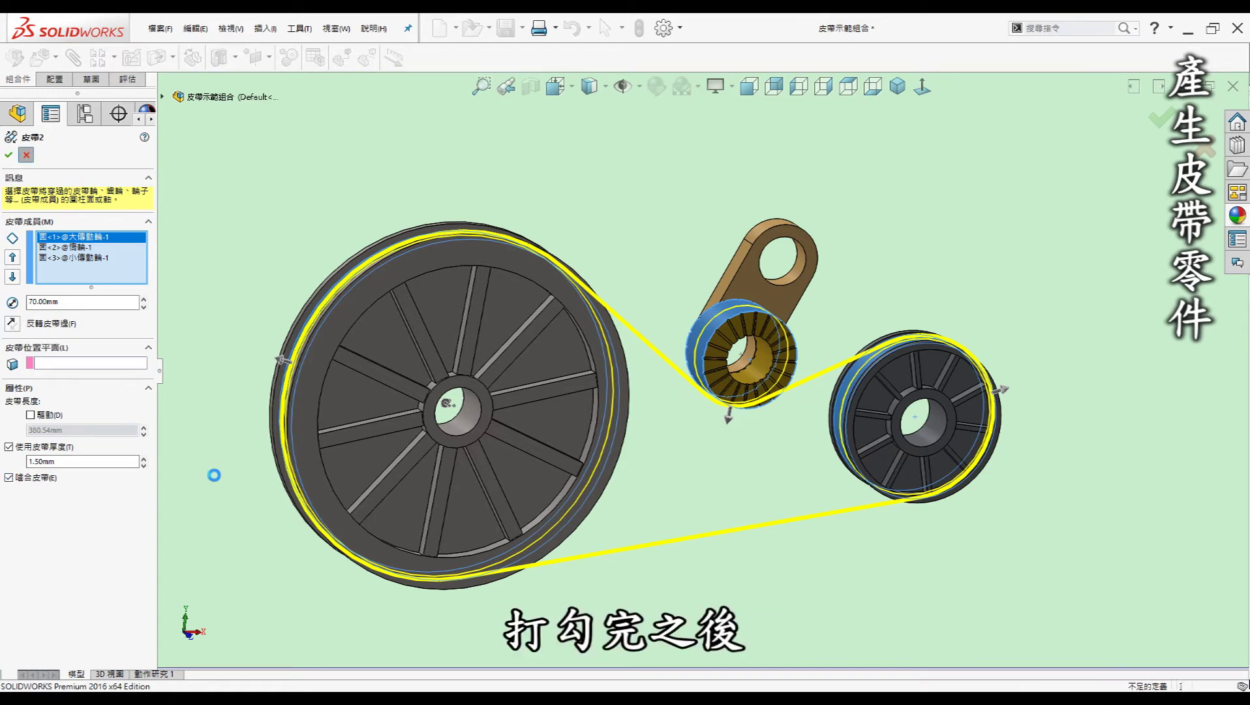
pyautogui.click(9, 155)
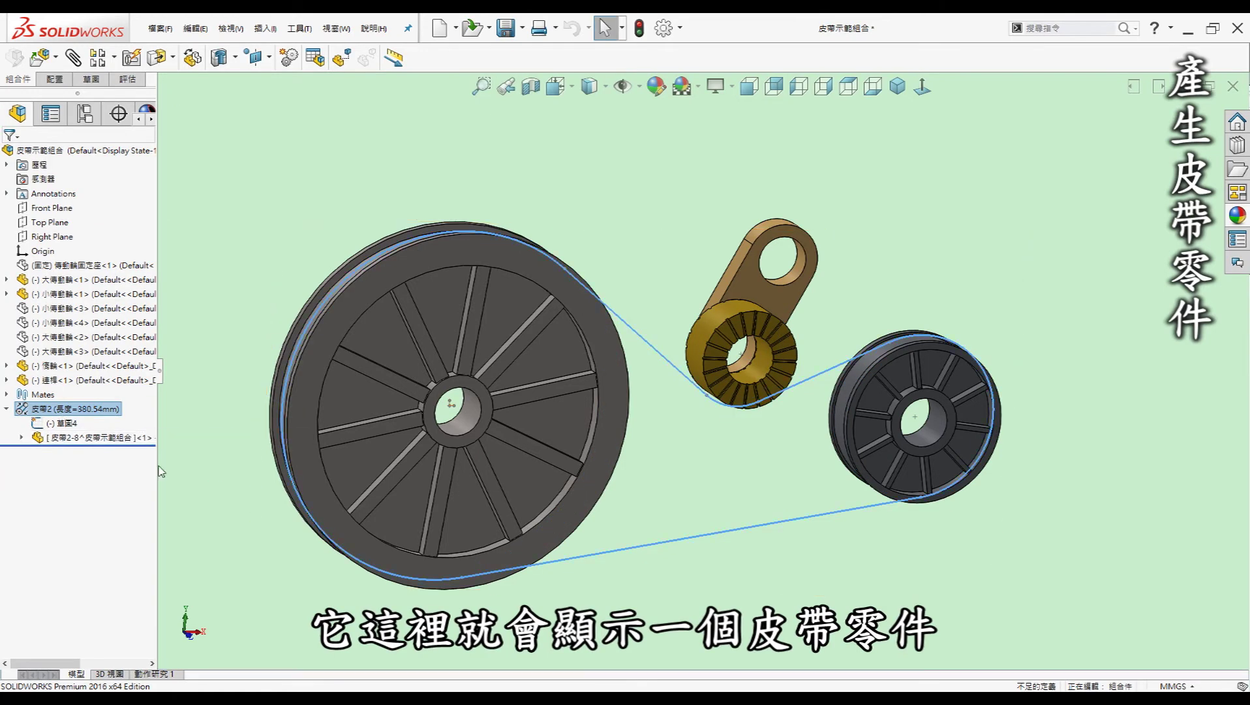
pyautogui.click(56, 438)
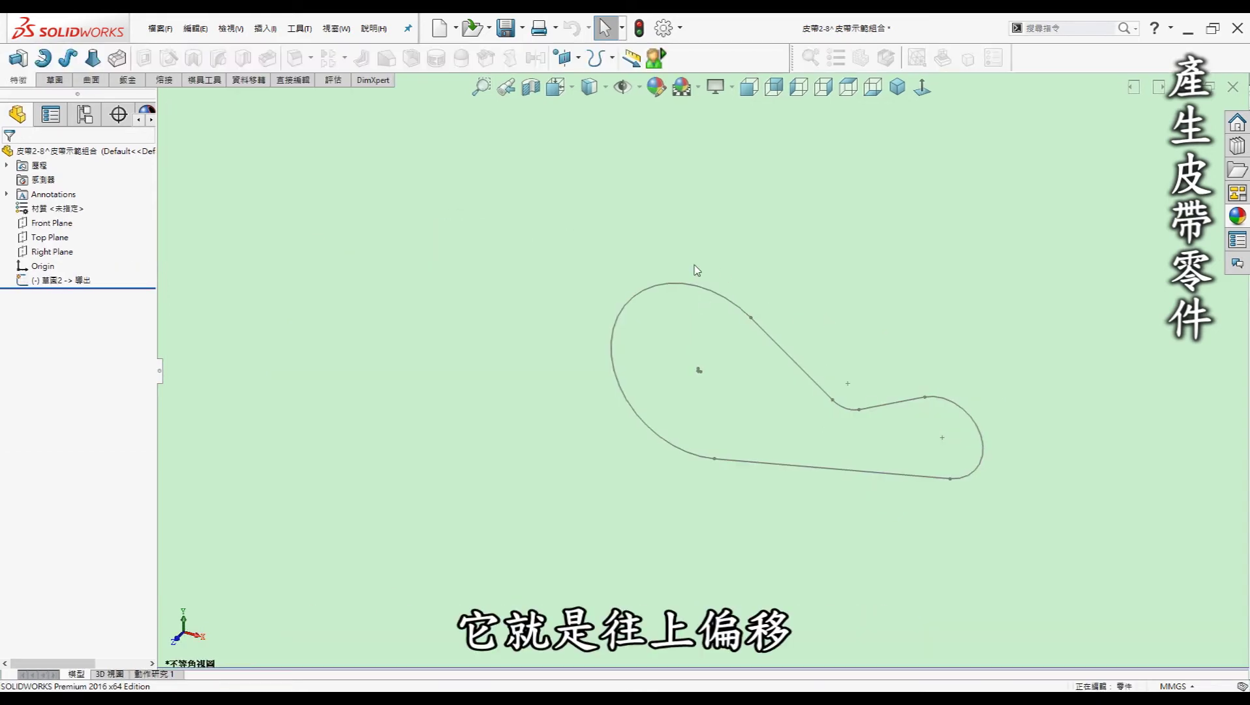
# - Select the belt part's Right Plane and orbit the belt path sketch around it
pyautogui.moveTo(783, 269); pyautogui.dragTo(776, 287, button='middle')
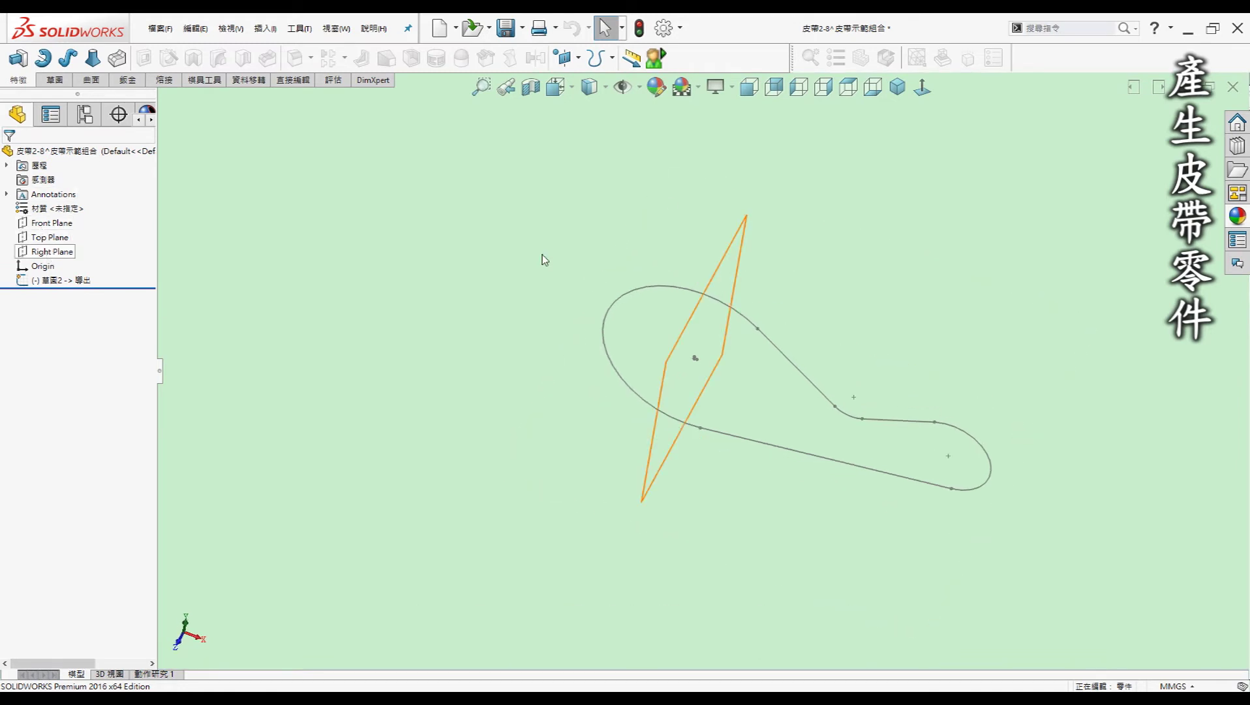
pyautogui.click(47, 258)
pyautogui.moveTo(774, 219)
pyautogui.mouseDown(button='middle')
pyautogui.moveTo(819, 369)
pyautogui.moveTo(773, 481)
pyautogui.moveTo(784, 614)
pyautogui.moveTo(777, 588)
pyautogui.mouseUp(button='middle')
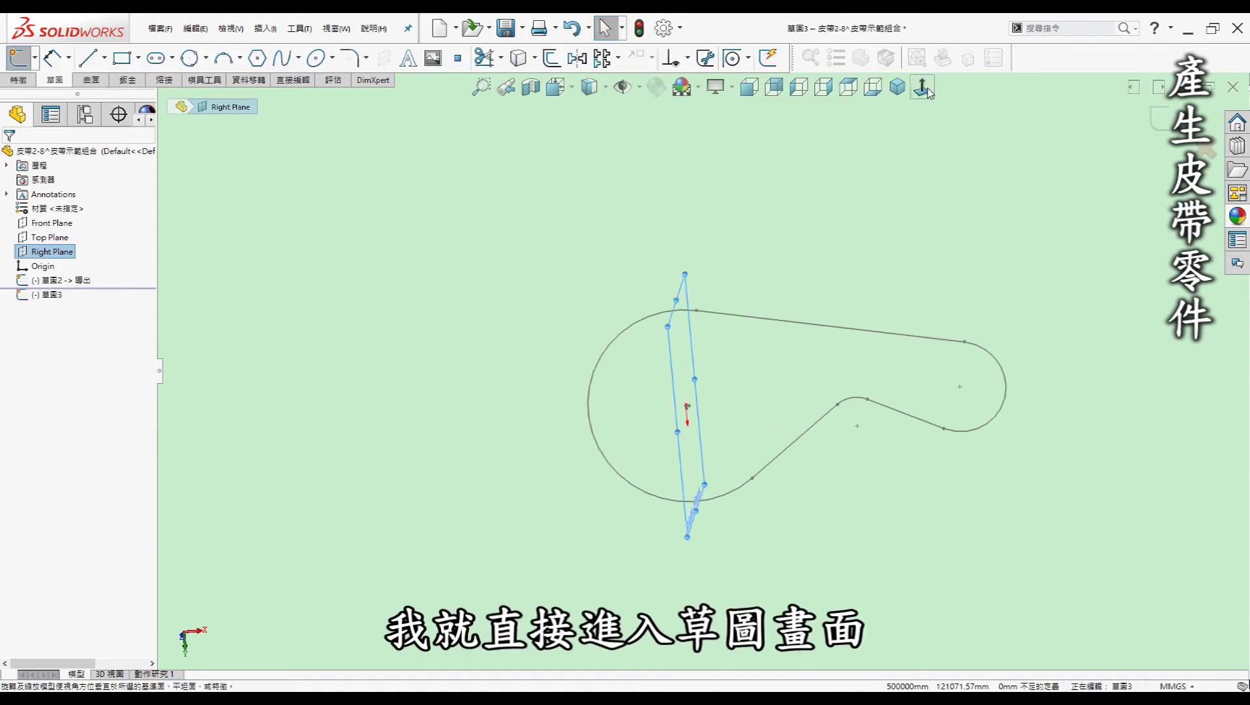
# - Draw a corner rectangle profile on the belt path in the Right Plane sketch
pyautogui.moveTo(902, 184)
pyautogui.mouseDown(button='middle')
pyautogui.moveTo(946, 279)
pyautogui.moveTo(881, 298)
pyautogui.mouseUp(button='middle')
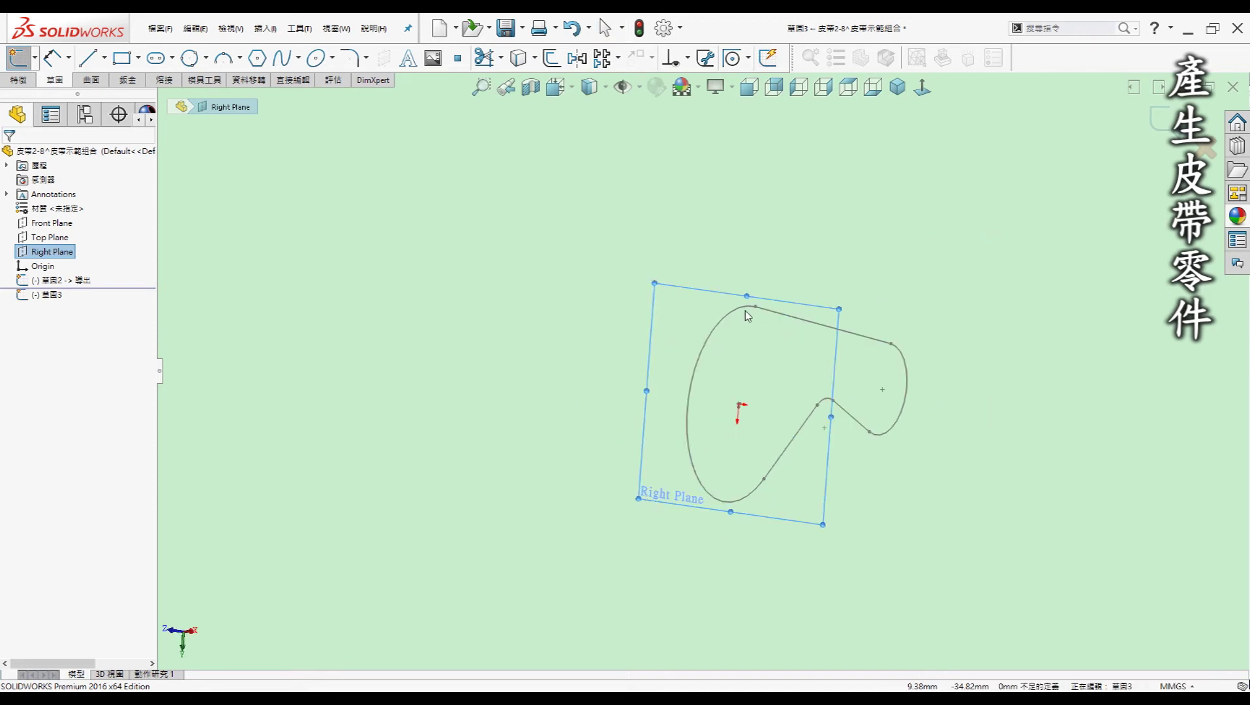
pyautogui.scroll(-5, 748, 315)
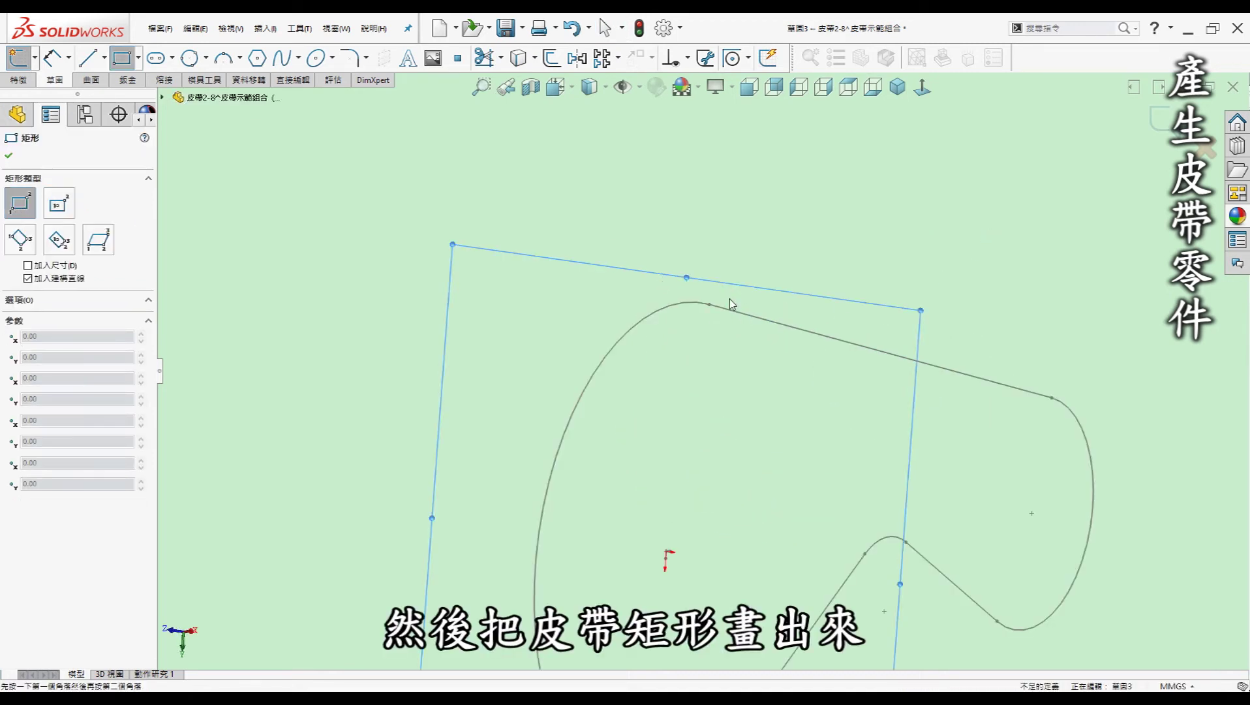
pyautogui.scroll(-3, 728, 293)
pyautogui.scroll(-3, 762, 334)
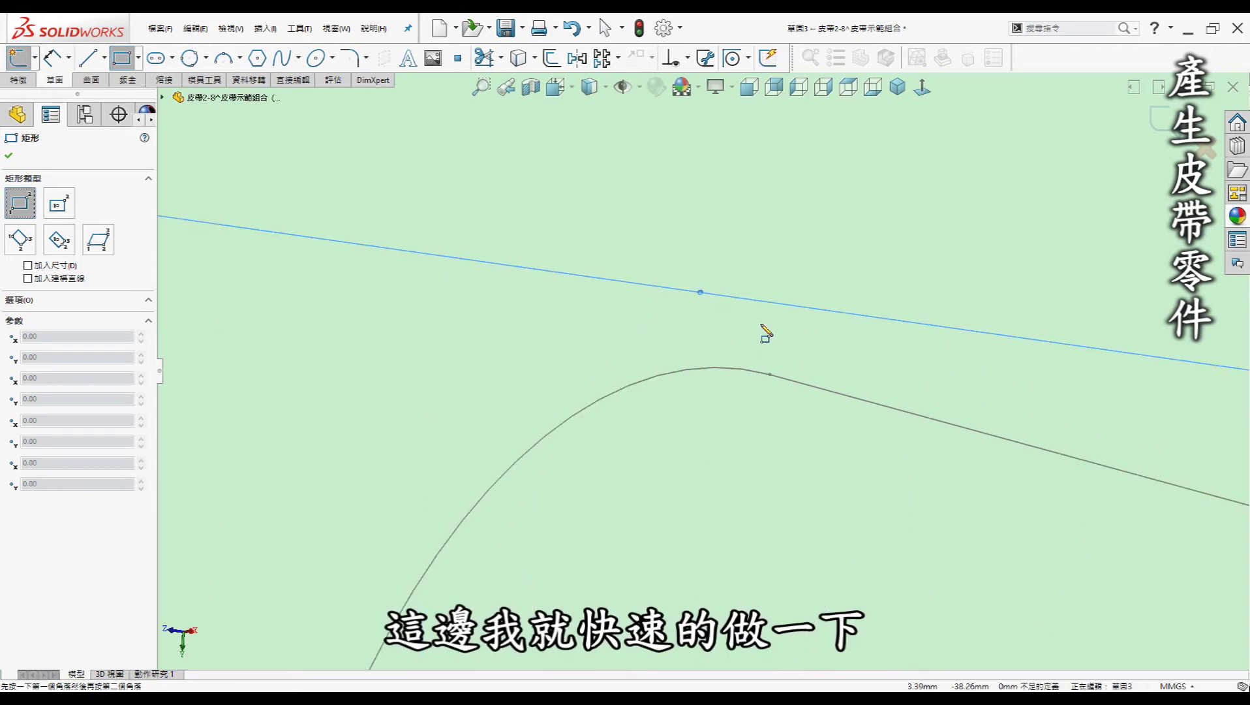
pyautogui.click(680, 317)
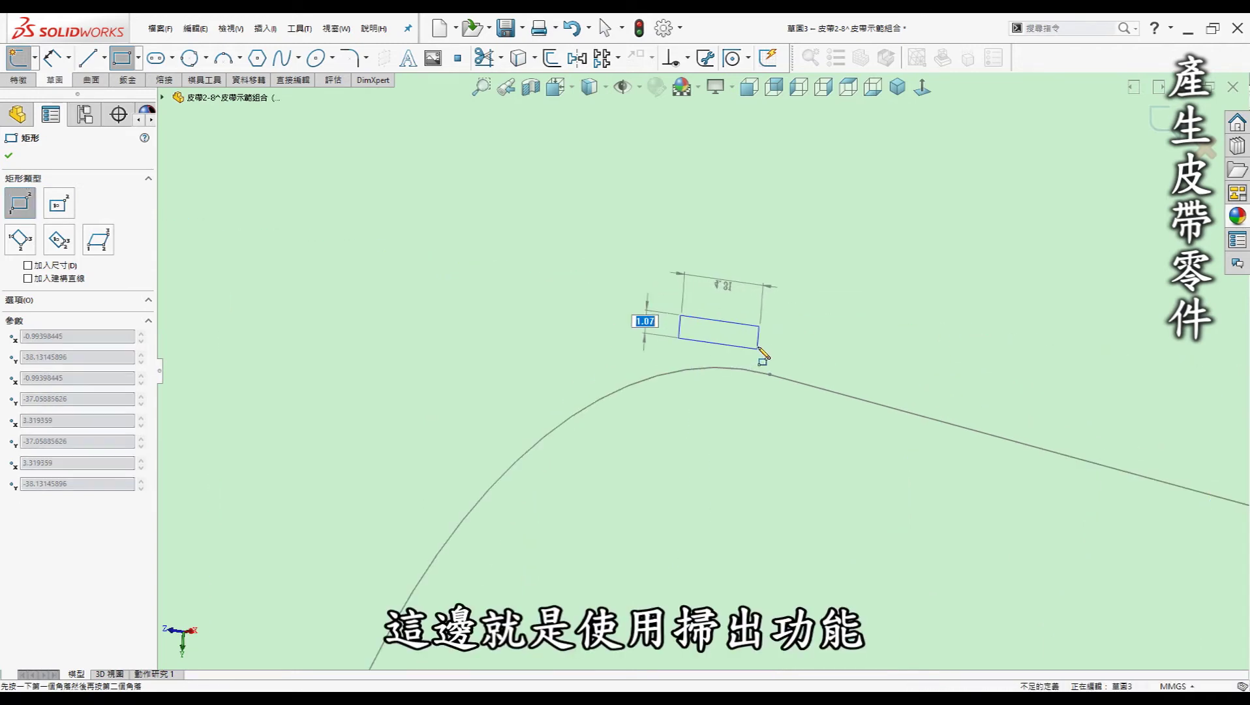
pyautogui.click(758, 348)
# - Dimension the rectangle's short edge to a 1.5 mm belt thickness
pyautogui.click(52, 57)
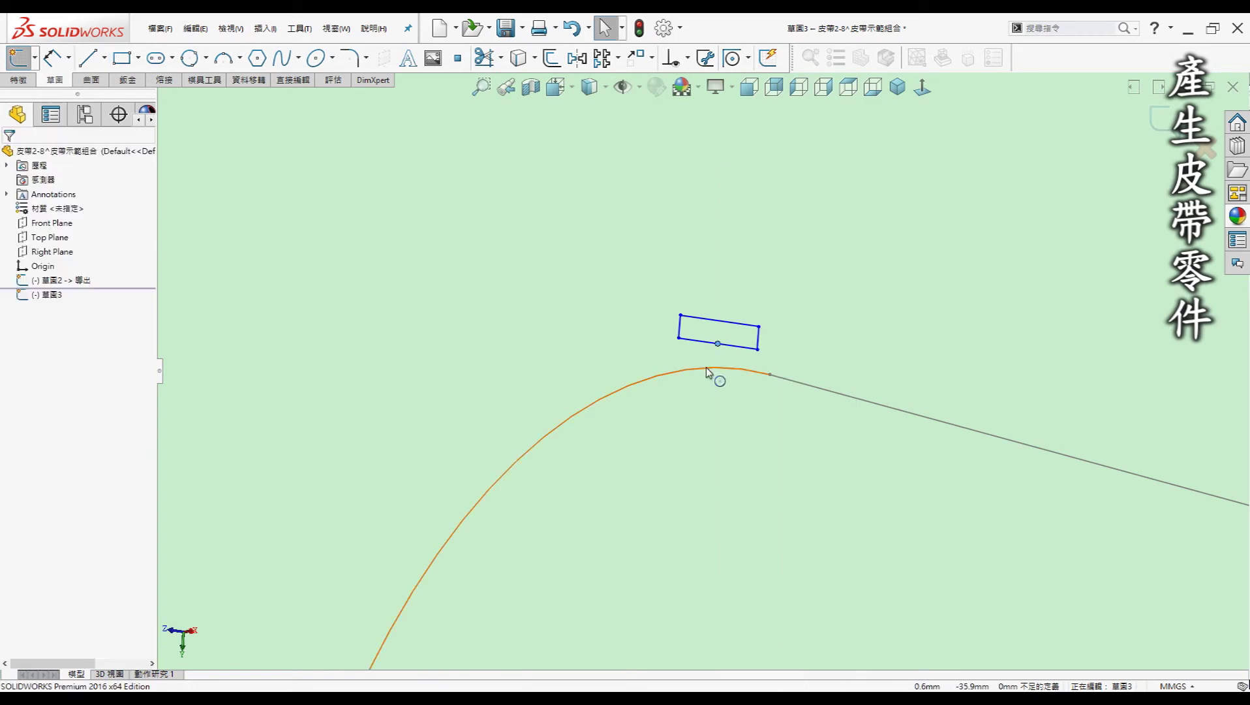
pyautogui.click(729, 361)
pyautogui.click(815, 421)
pyautogui.press('Return')
pyautogui.click(753, 429)
pyautogui.write('1.5')
pyautogui.press('Return')
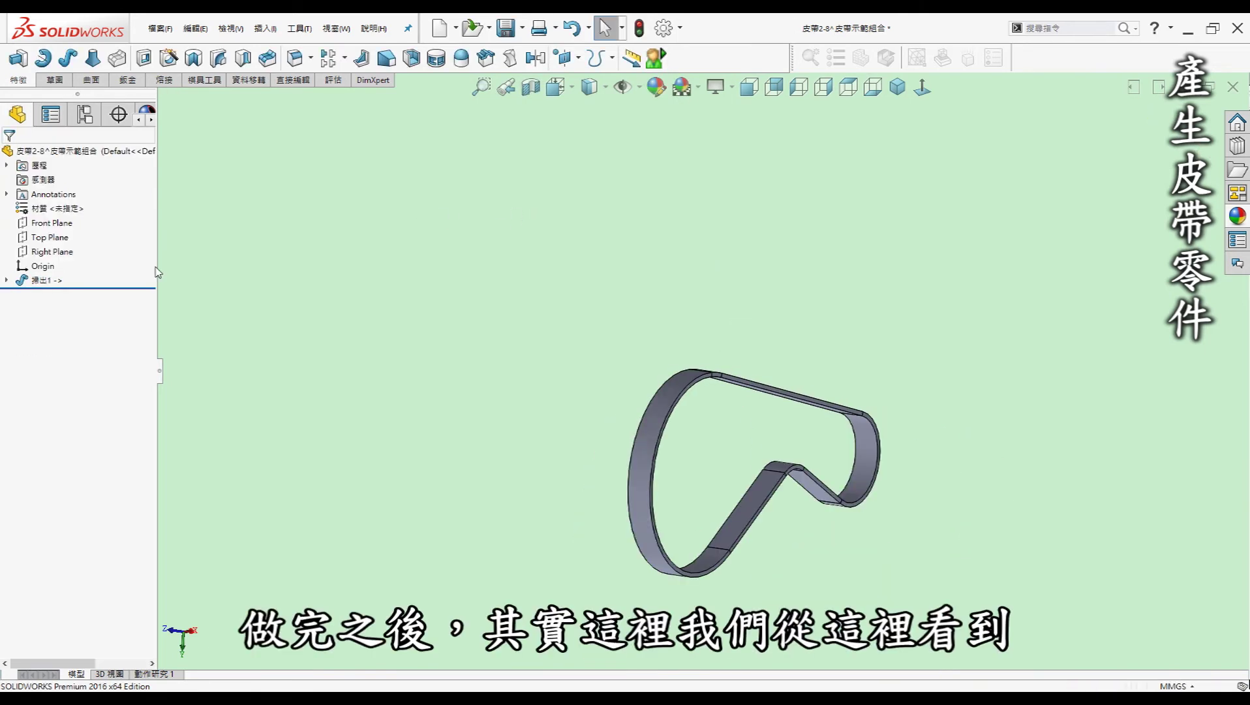
# - Inspect 掃出1's sketches, switch to isometric view, then save and close the belt part
pyautogui.click(9, 282)
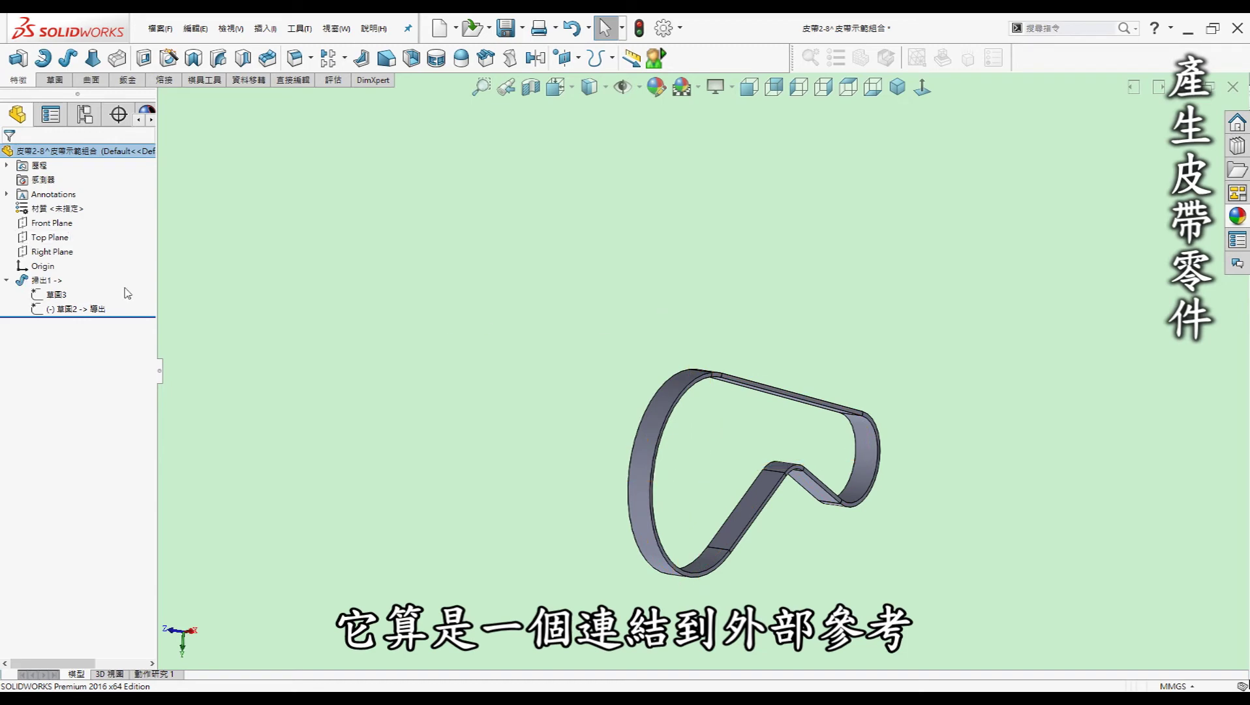
pyautogui.click(7, 280)
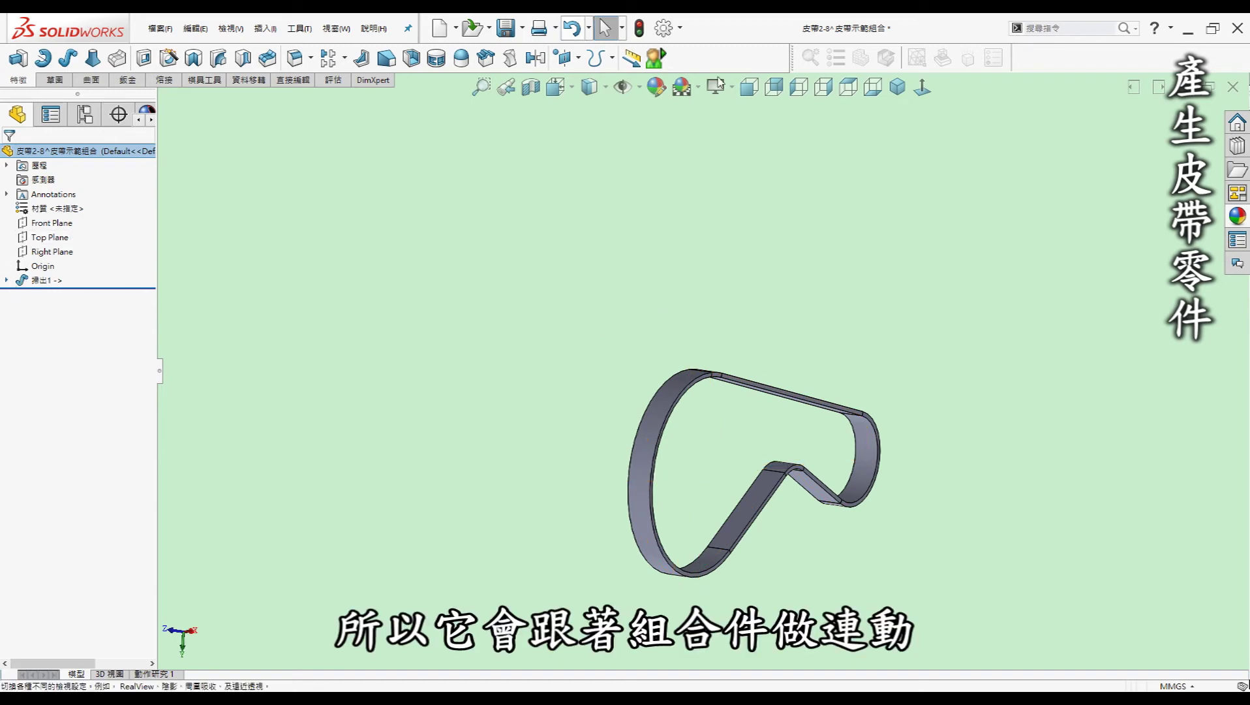
pyautogui.click(898, 87)
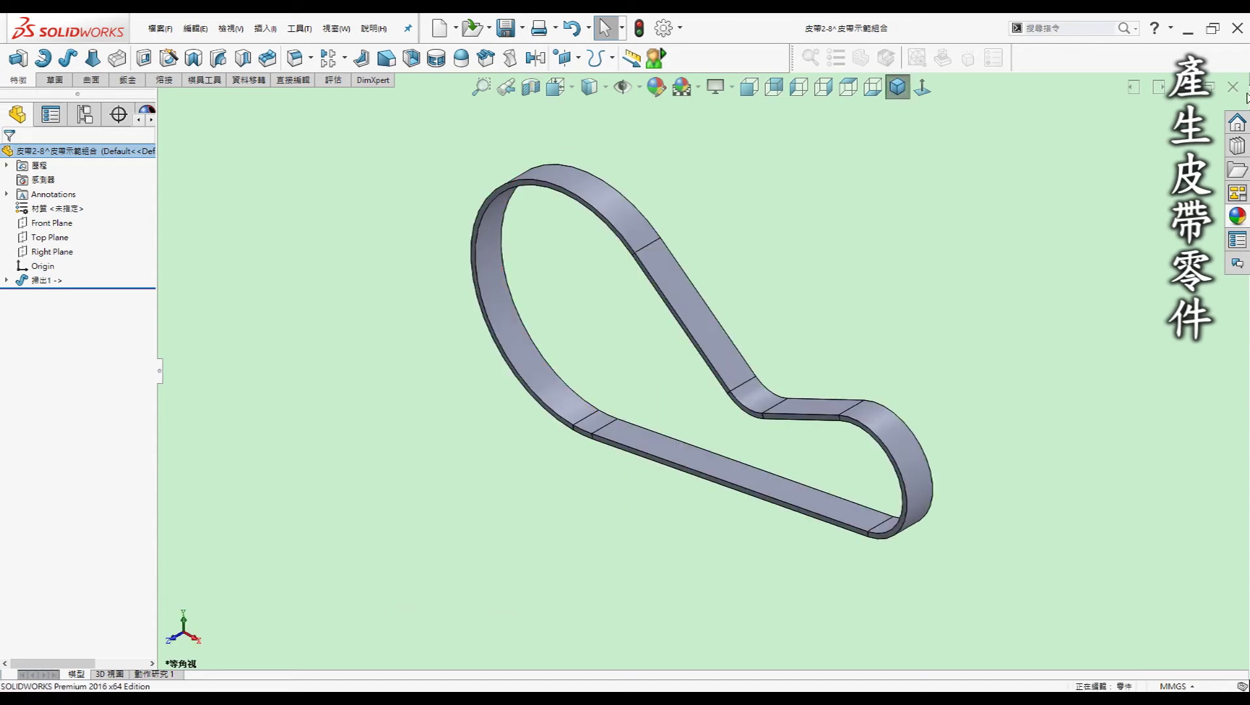
pyautogui.hotkey('ctrl', 'w')
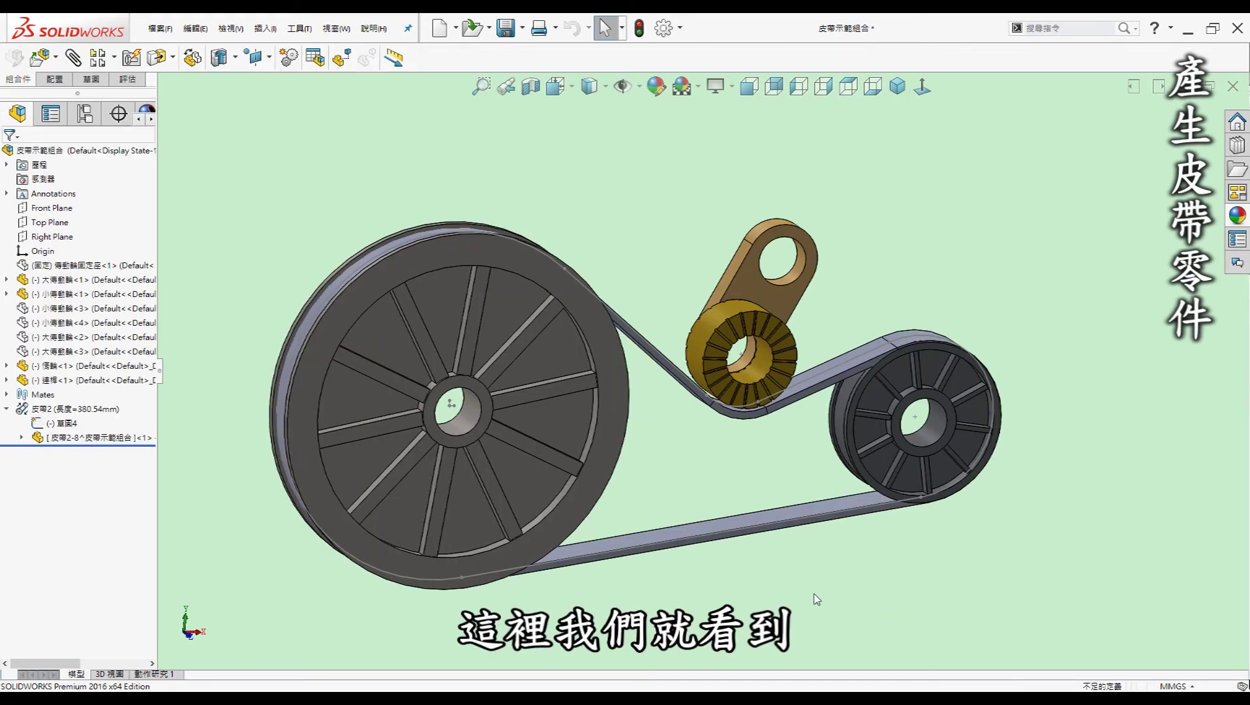
# - Swing the idler link arm up and left, then rebuild so belt 皮帶2 updates
pyautogui.scroll(-2, 680, 386)
pyautogui.scroll(-2, 750, 391)
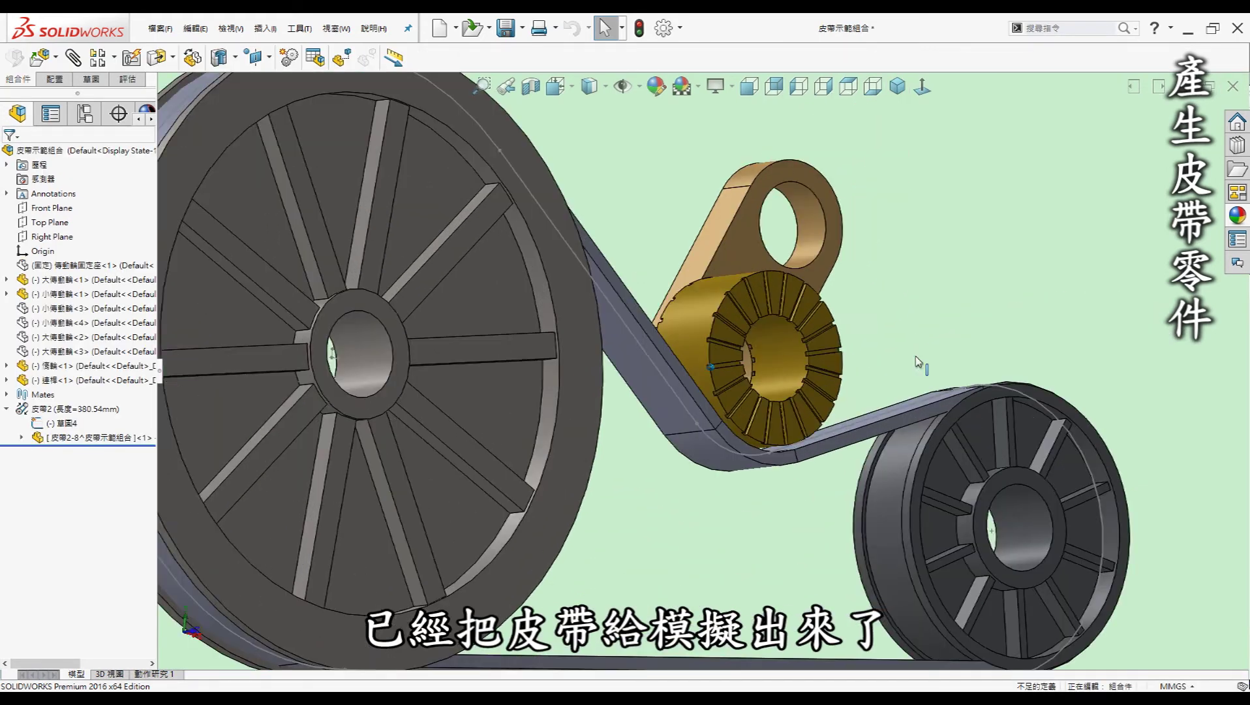
pyautogui.scroll(-2, 822, 401)
pyautogui.scroll(-2, 901, 411)
pyautogui.moveTo(901, 411)
pyautogui.mouseDown(button='middle')
pyautogui.moveTo(769, 439)
pyautogui.moveTo(685, 278)
pyautogui.moveTo(769, 333)
pyautogui.moveTo(837, 512)
pyautogui.mouseUp(button='middle')
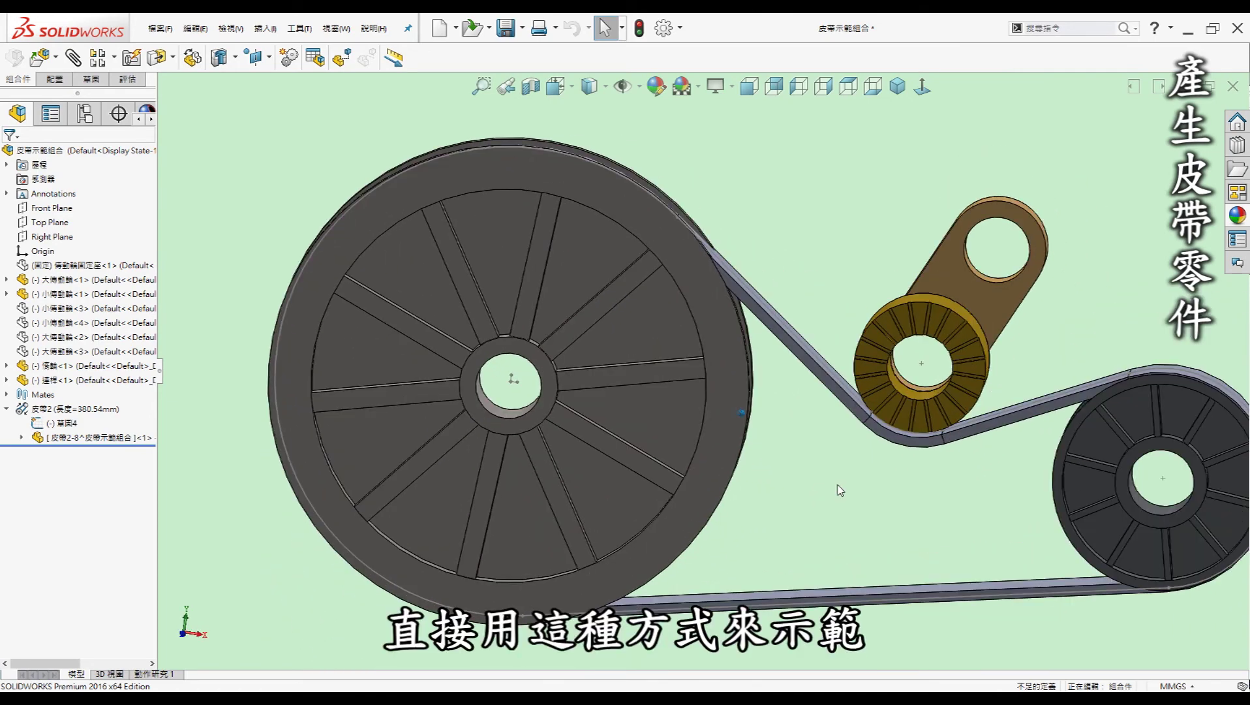
pyautogui.scroll(-1, 837, 513)
pyautogui.scroll(-1, 838, 513)
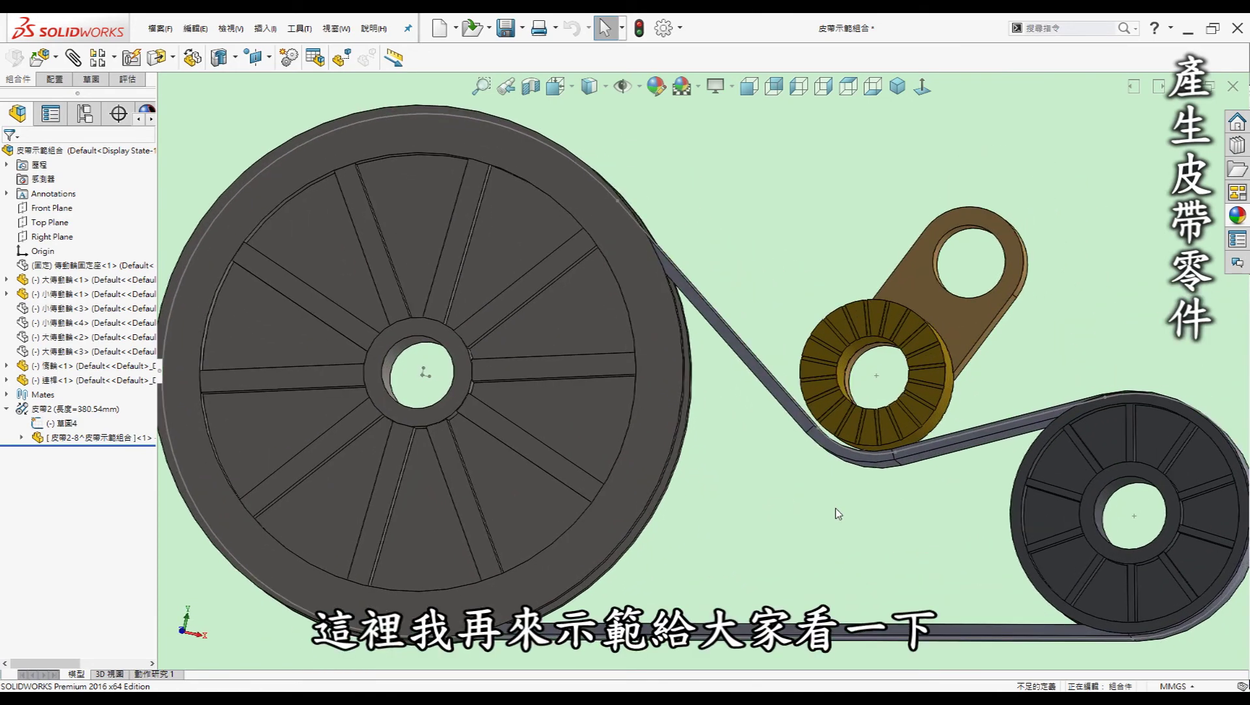
pyautogui.click(948, 332)
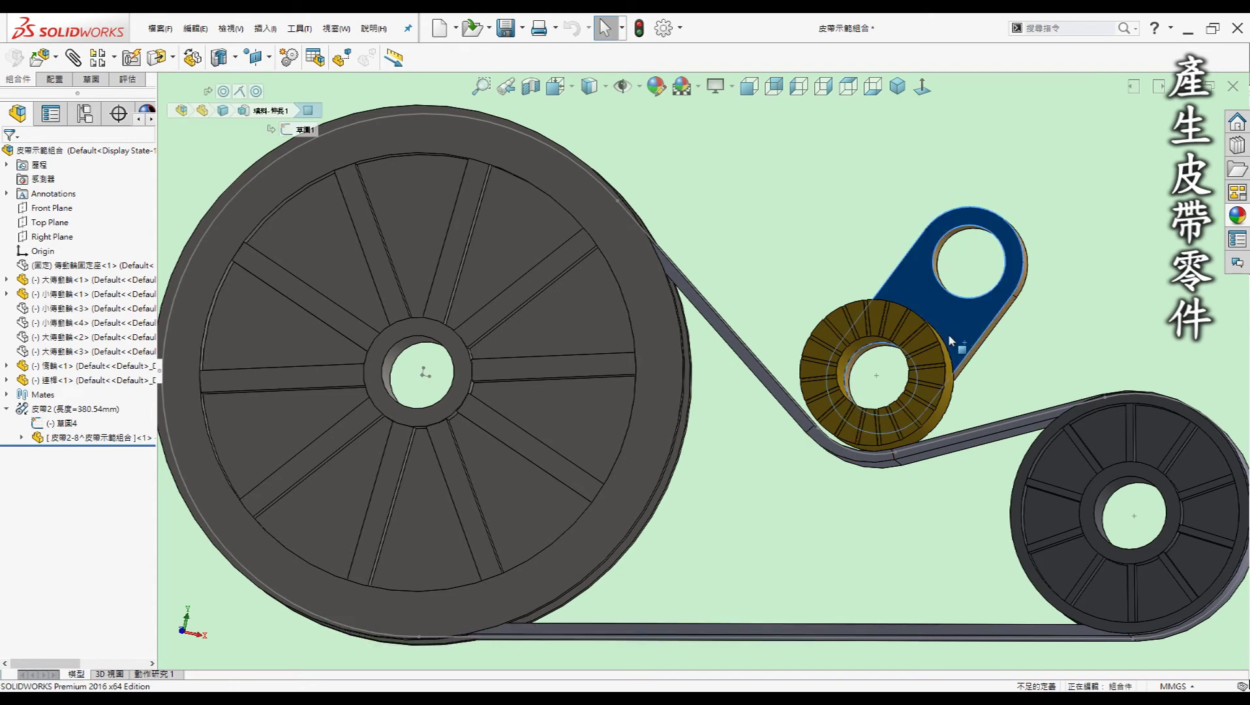
pyautogui.moveTo(948, 333); pyautogui.dragTo(937, 318)
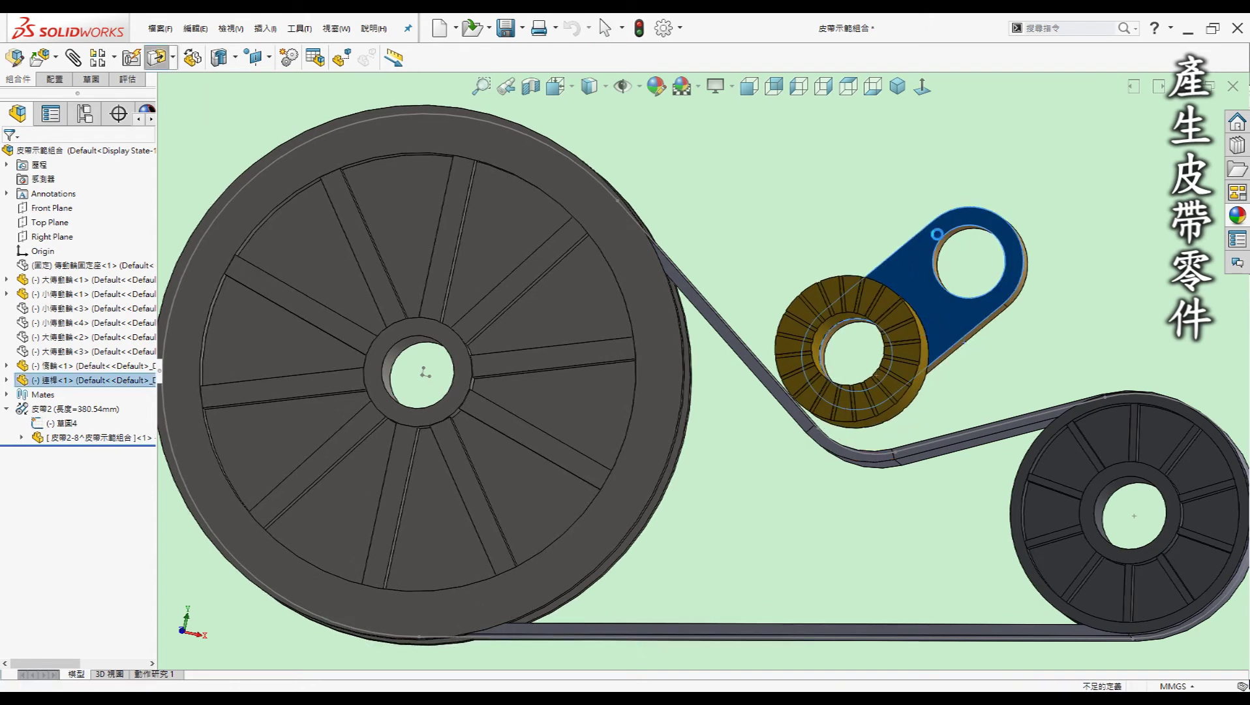
pyautogui.click(814, 252)
pyautogui.hotkey('ctrl', 'b')
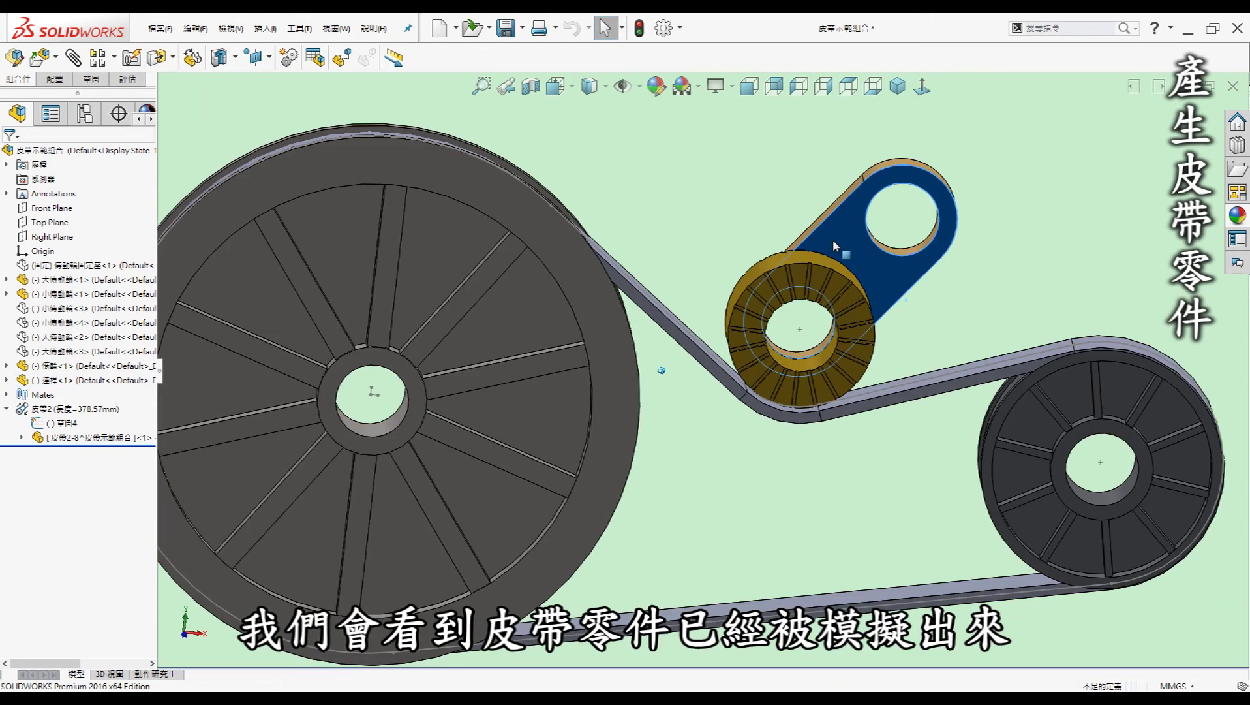
# - Reangle the link arm, shift the idler, turn the big pulley and check 皮帶2 at 379.08 mm
pyautogui.moveTo(832, 239); pyautogui.dragTo(900, 302, button='middle')
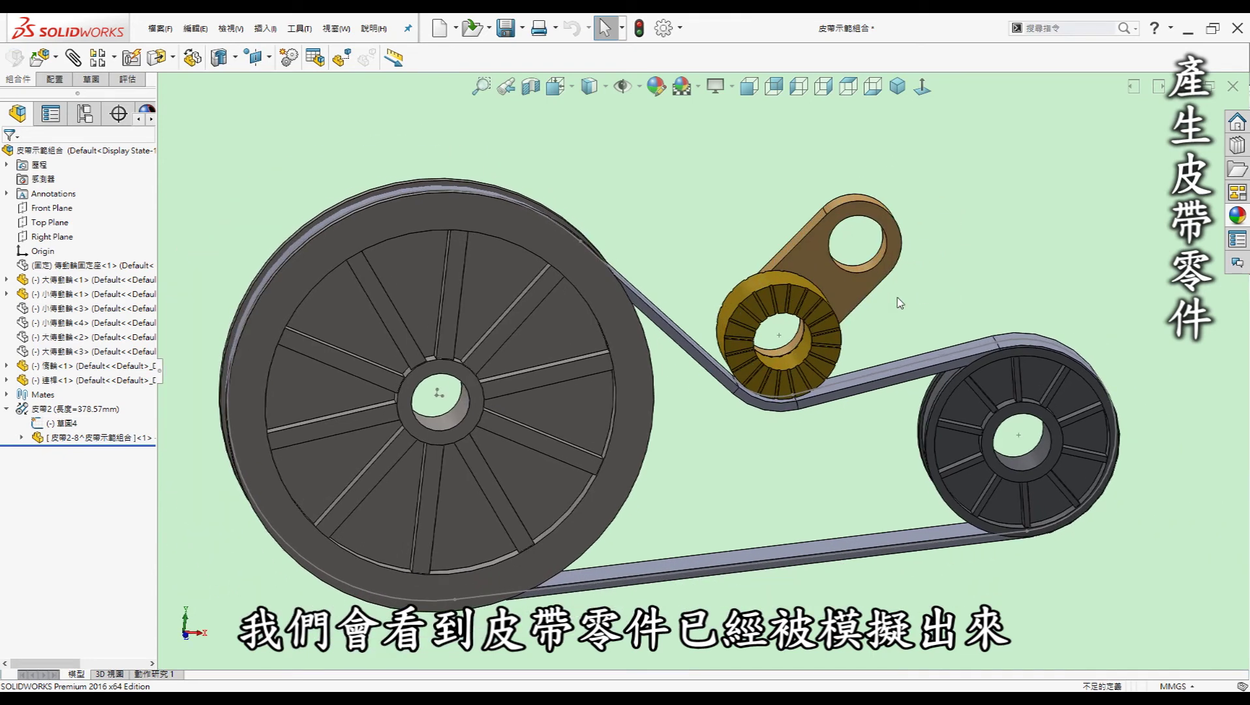
pyautogui.moveTo(832, 291); pyautogui.dragTo(828, 276)
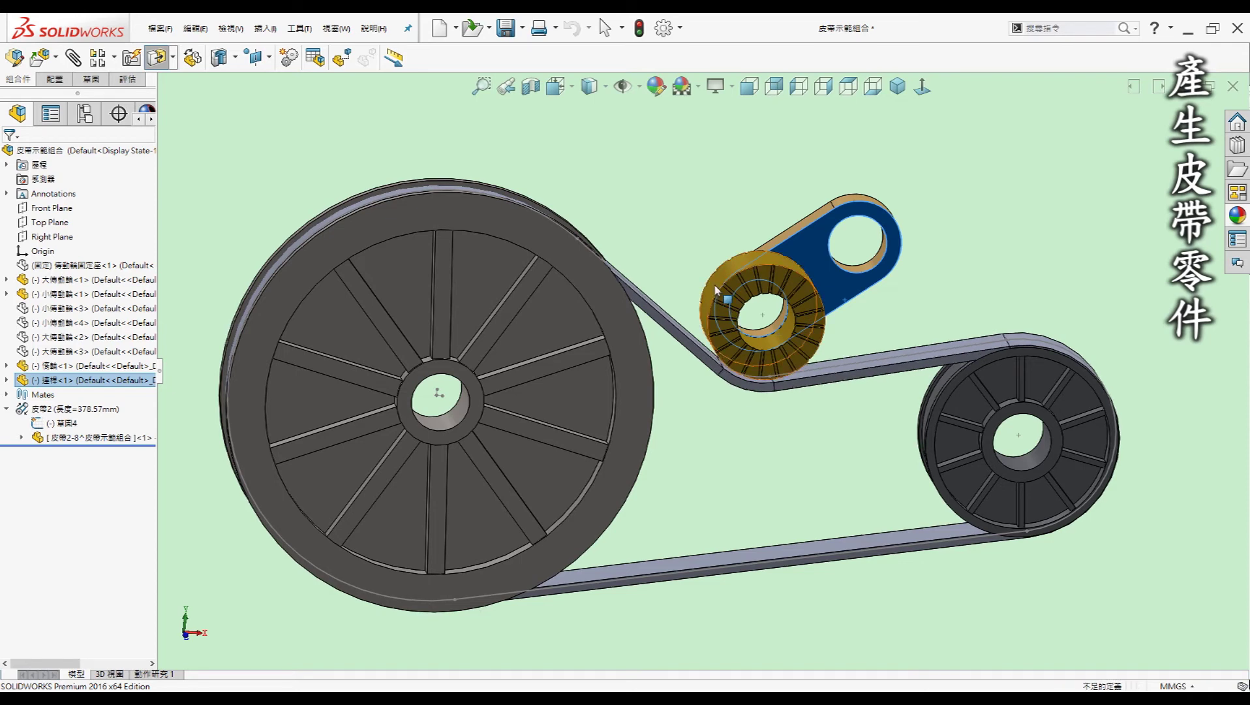
pyautogui.moveTo(714, 307); pyautogui.dragTo(732, 353)
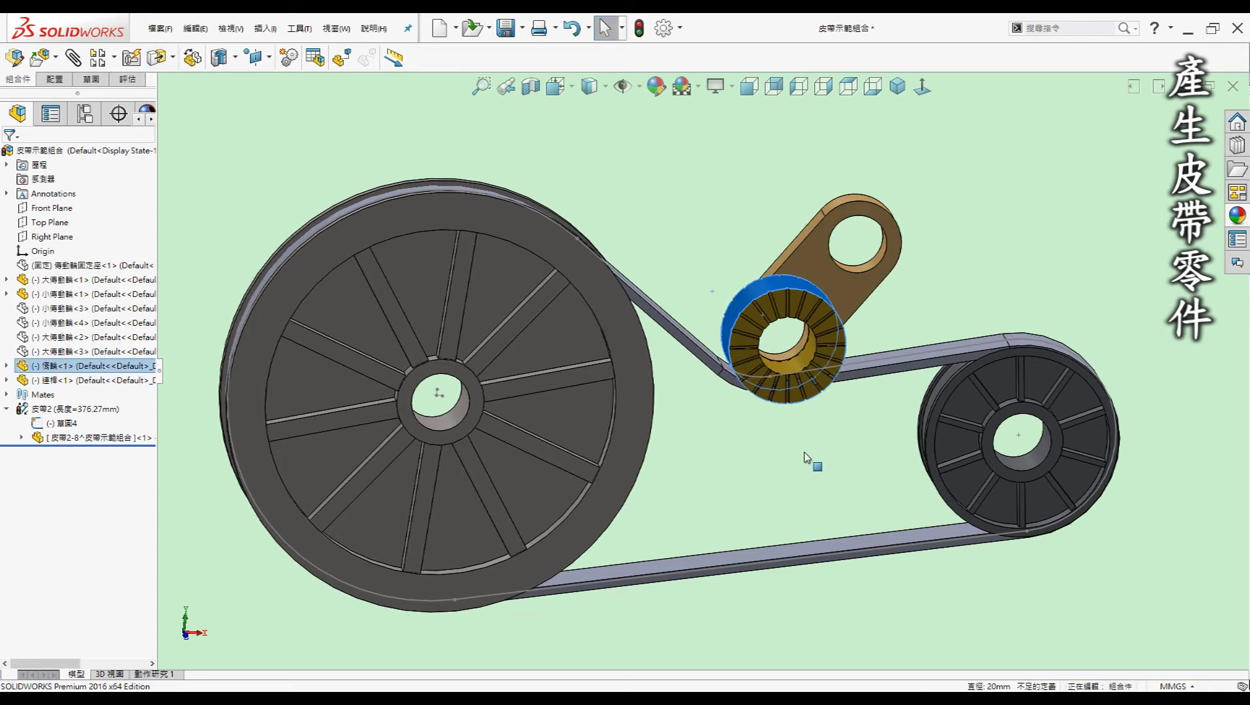
pyautogui.moveTo(649, 416)
pyautogui.mouseDown()
pyautogui.moveTo(614, 468)
pyautogui.moveTo(575, 494)
pyautogui.mouseUp()
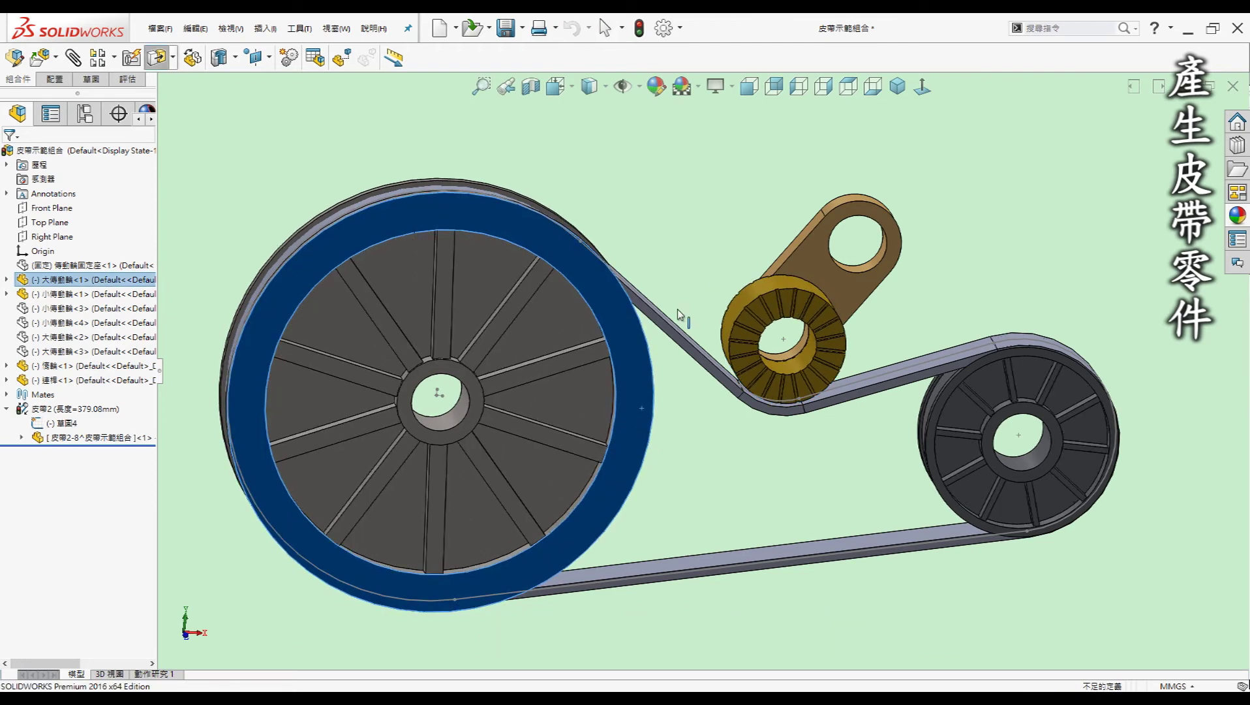
pyautogui.moveTo(638, 382)
pyautogui.mouseDown()
pyautogui.moveTo(617, 457)
pyautogui.moveTo(530, 510)
pyautogui.moveTo(417, 457)
pyautogui.moveTo(445, 313)
pyautogui.moveTo(637, 362)
pyautogui.moveTo(592, 496)
pyautogui.moveTo(340, 413)
pyautogui.moveTo(457, 256)
pyautogui.moveTo(617, 388)
pyautogui.moveTo(601, 494)
pyautogui.moveTo(400, 522)
pyautogui.moveTo(434, 294)
pyautogui.moveTo(619, 470)
pyautogui.moveTo(451, 552)
pyautogui.moveTo(515, 277)
pyautogui.moveTo(623, 370)
pyautogui.mouseUp()
pyautogui.press('Escape')
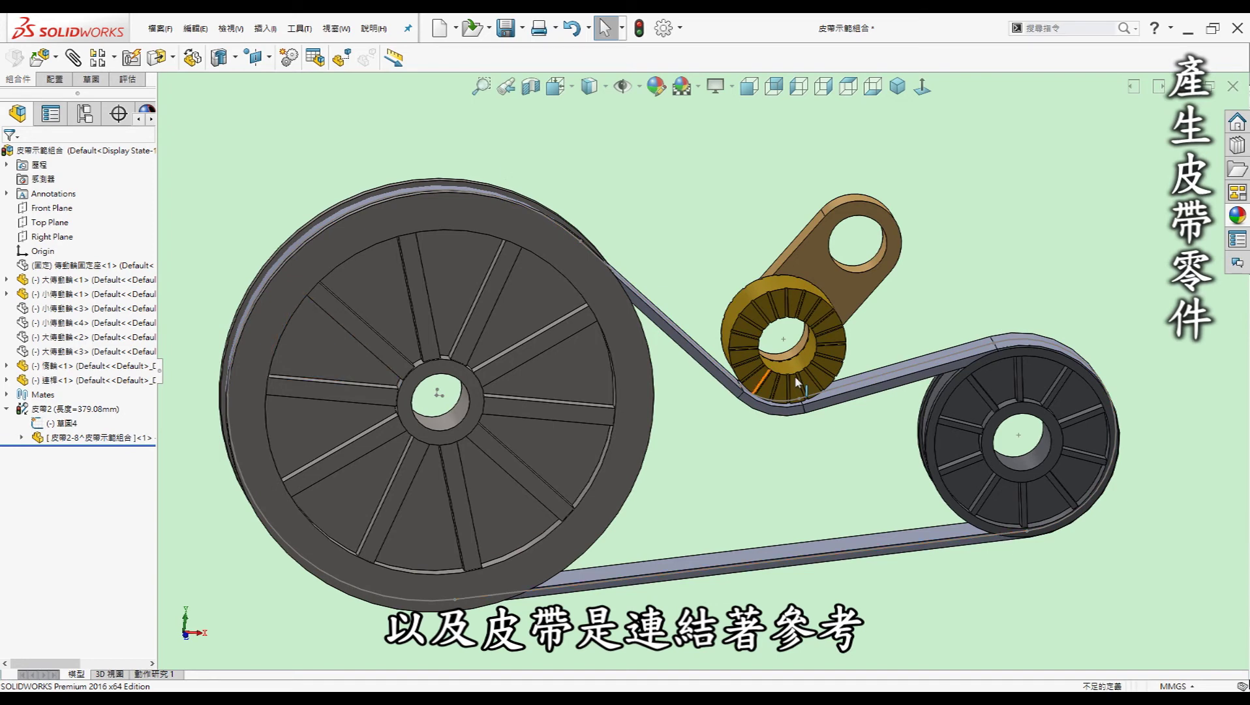
pyautogui.click(101, 409)
pyautogui.click(843, 484)
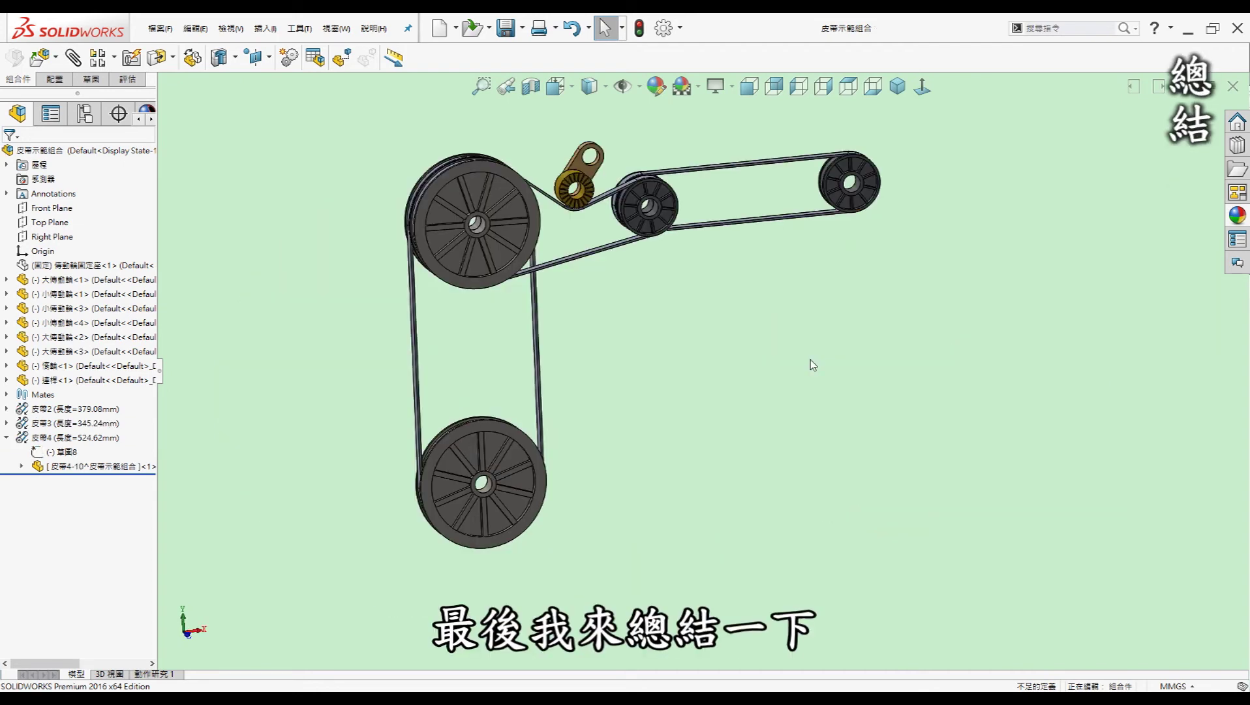
# - Collapse belt 皮帶4 and rotate the bottom pulley to turn the linked belts
pyautogui.scroll(-2, 628, 306)
pyautogui.moveTo(622, 310); pyautogui.dragTo(586, 396, button='middle')
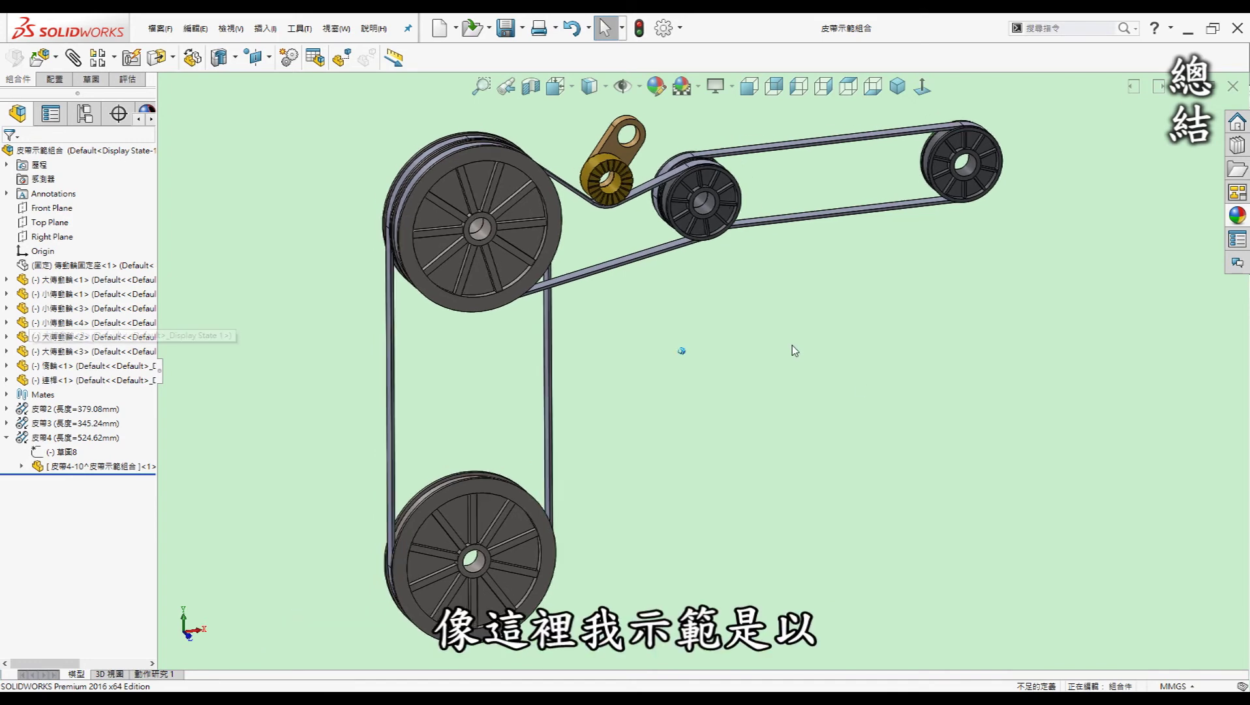
pyautogui.click(7, 438)
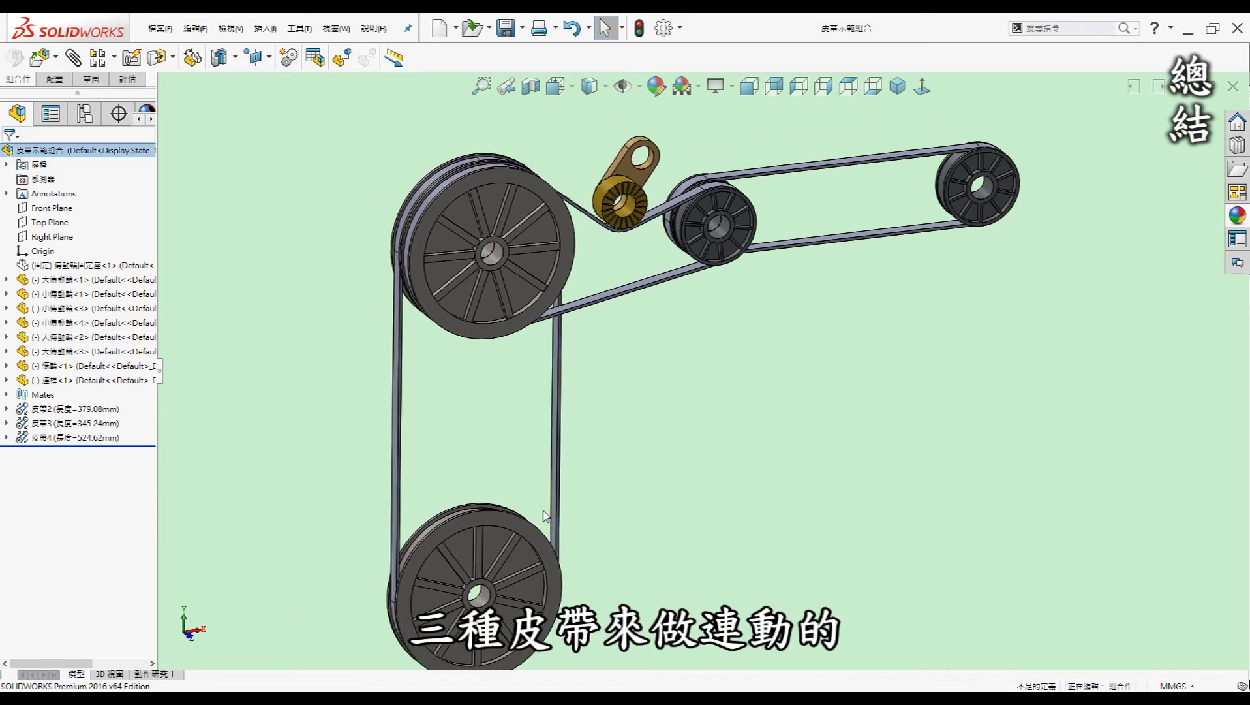
pyautogui.moveTo(553, 560)
pyautogui.mouseDown()
pyautogui.moveTo(547, 574)
pyautogui.moveTo(553, 562)
pyautogui.mouseUp()
pyautogui.press('Escape')
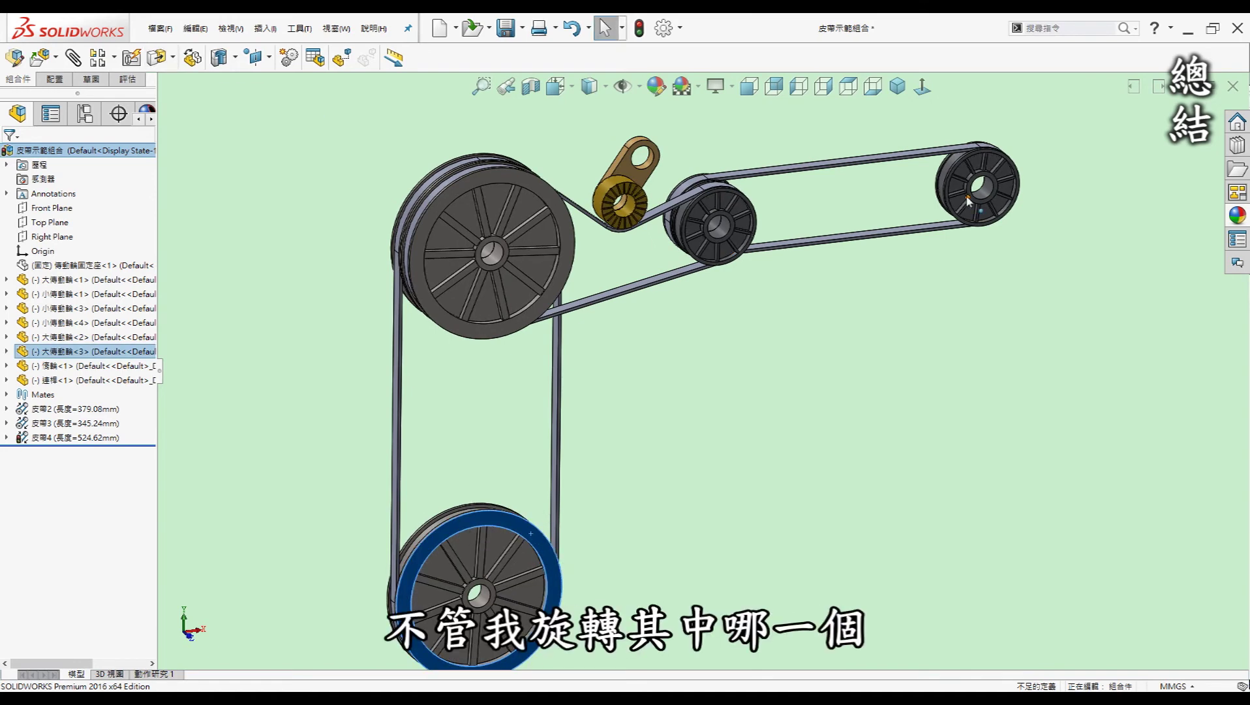
# - Rotate the top-right pulley, then move the idler pulley and undo that move
pyautogui.click(970, 217)
pyautogui.moveTo(970, 217); pyautogui.dragTo(995, 177)
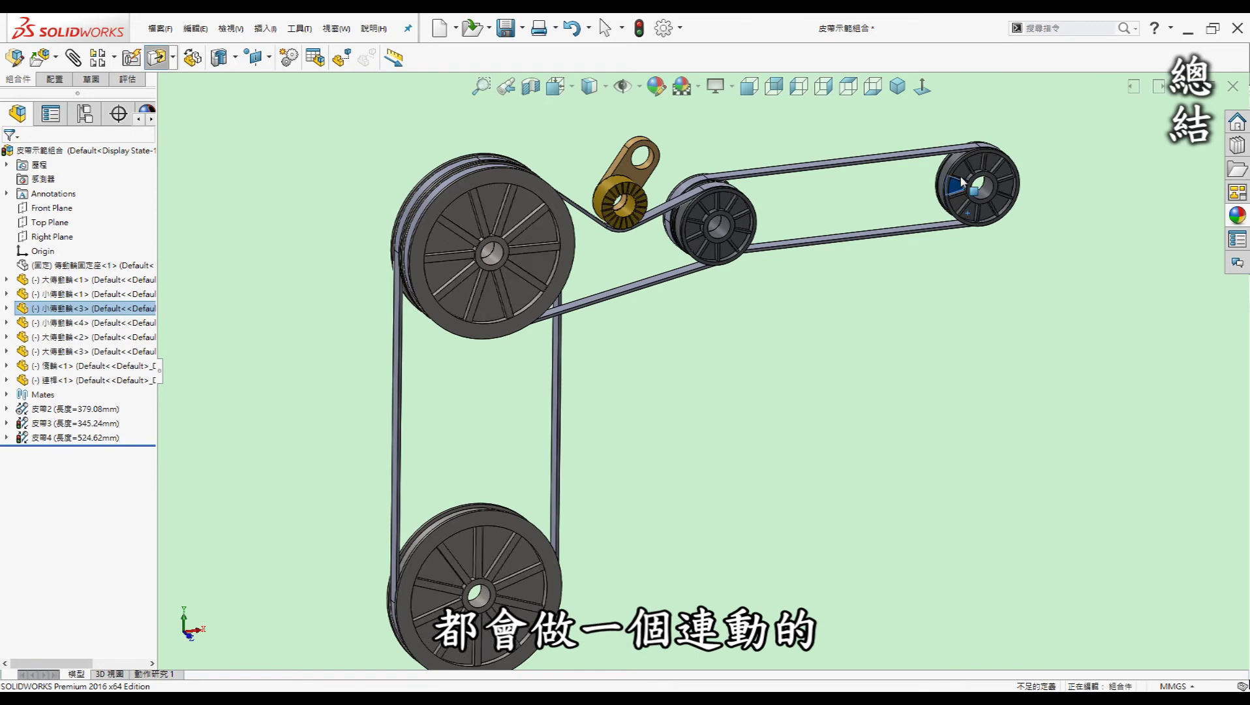
pyautogui.press('Escape')
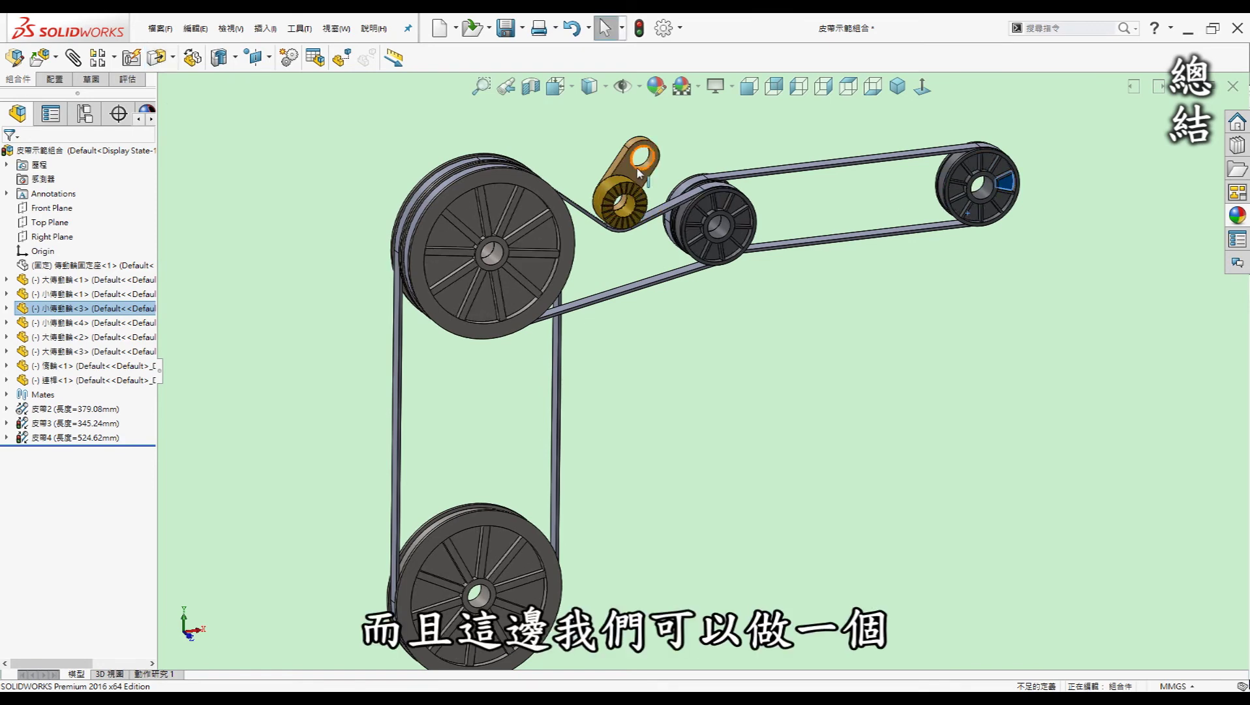
pyautogui.moveTo(610, 190); pyautogui.dragTo(597, 177)
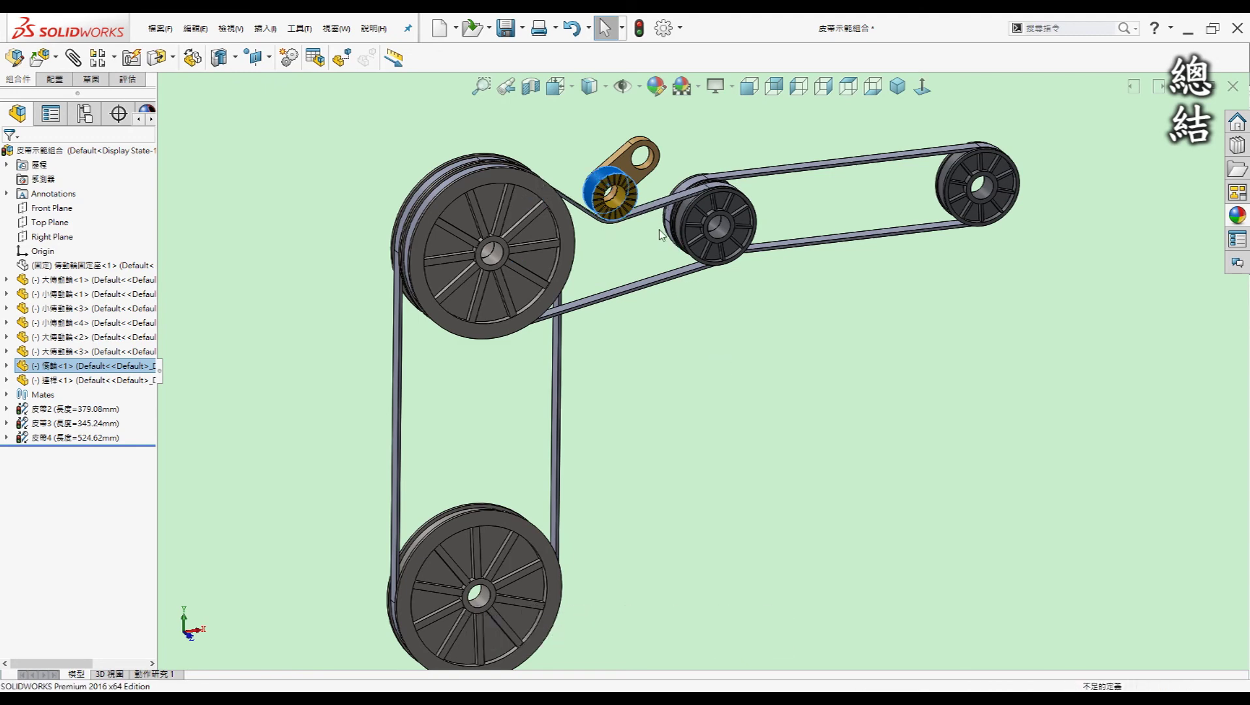
pyautogui.hotkey('ctrl', 'z')
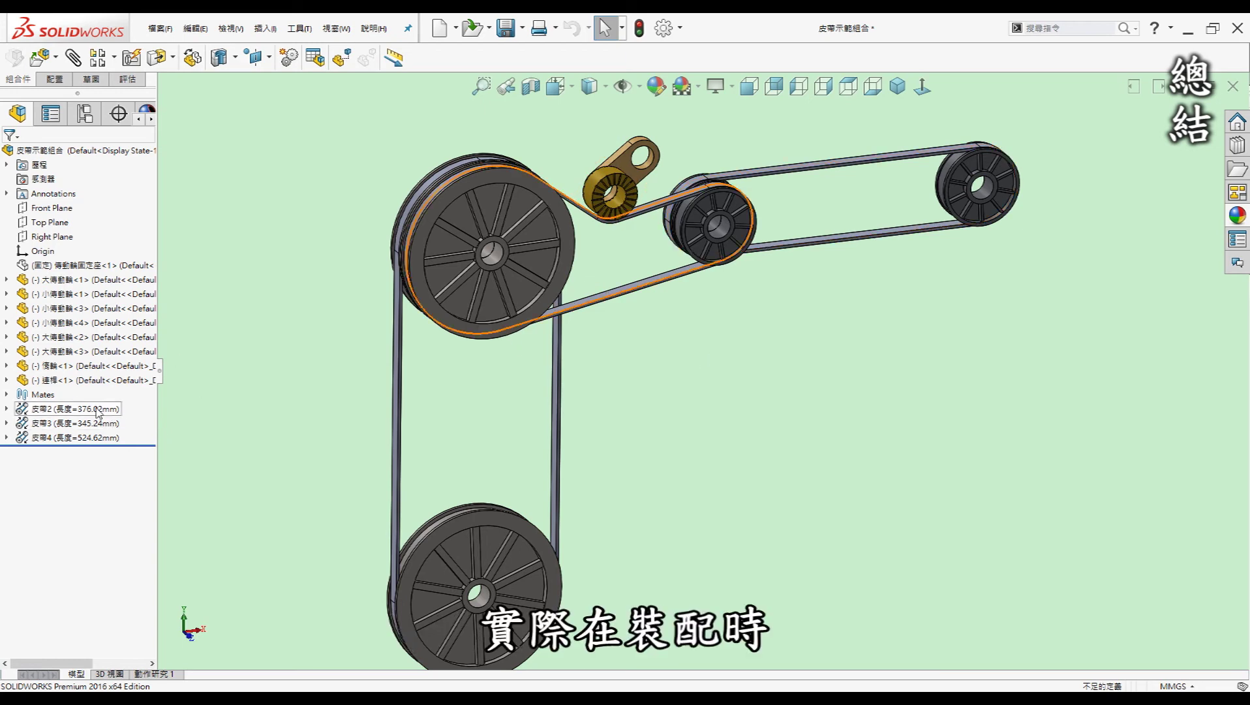
pyautogui.click(96, 411)
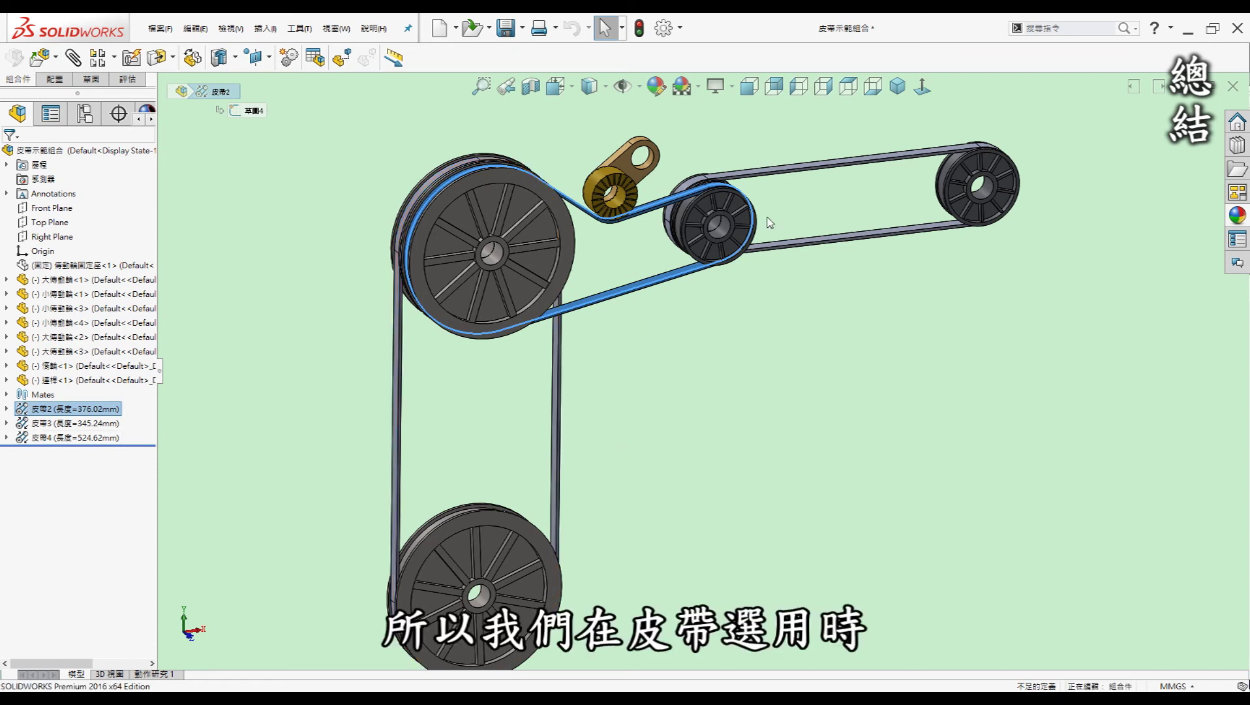
pyautogui.click(653, 385)
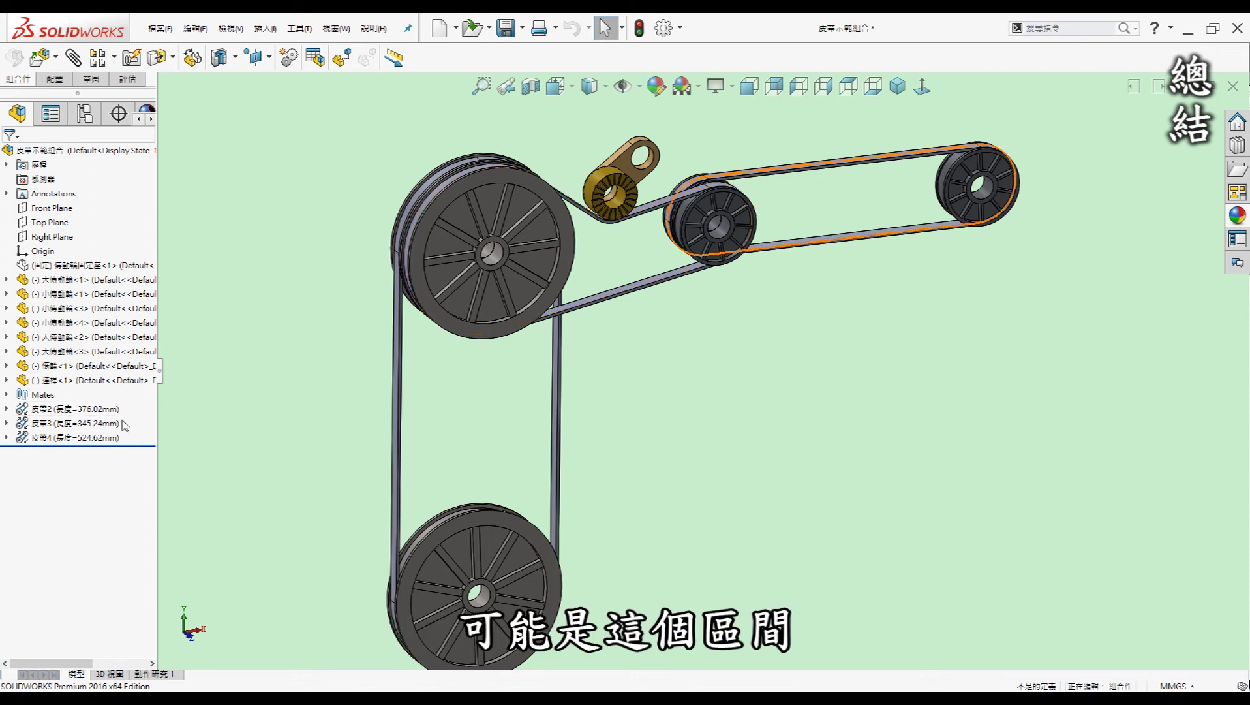
pyautogui.click(94, 410)
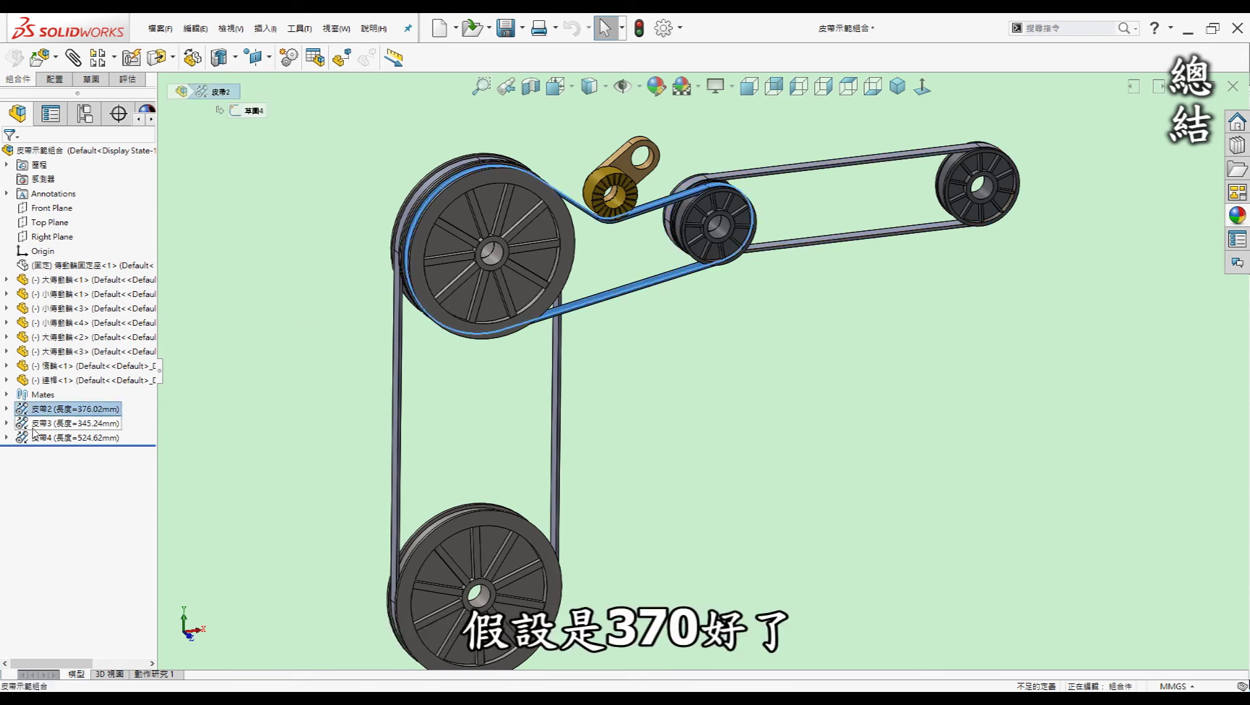
pyautogui.click(774, 429)
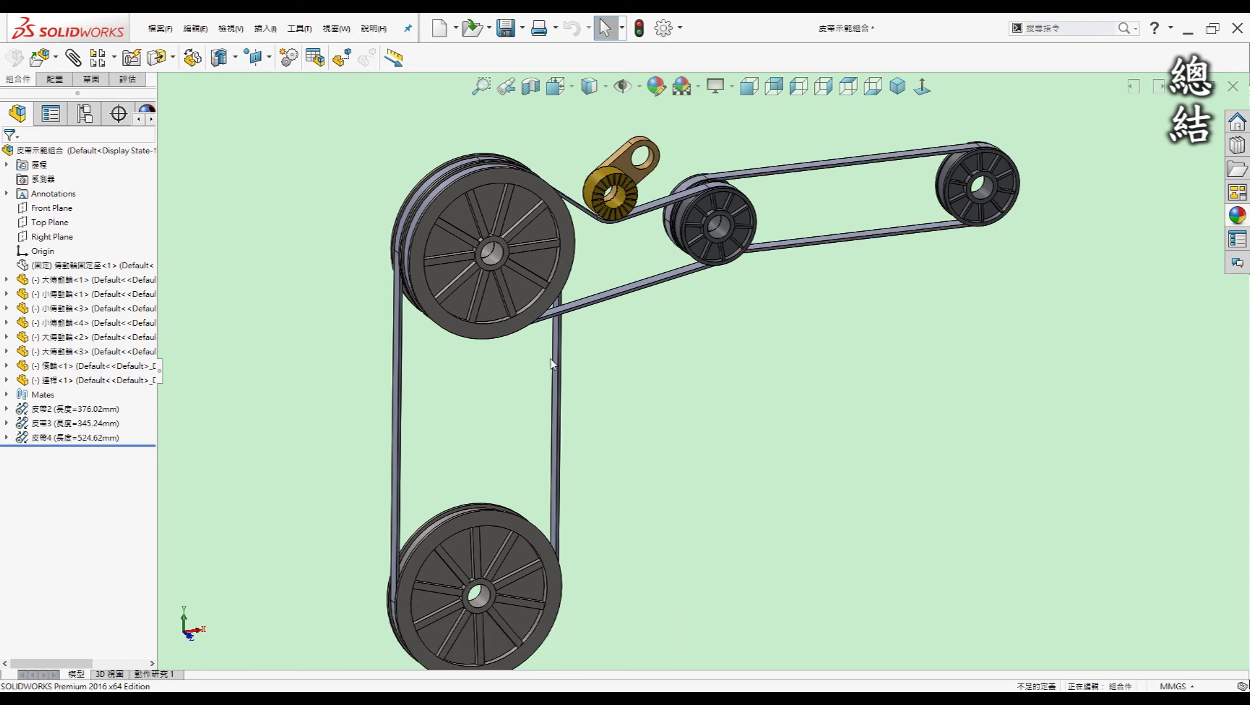
pyautogui.moveTo(702, 405)
pyautogui.mouseDown(button='middle')
pyautogui.moveTo(717, 381)
pyautogui.moveTo(412, 372)
pyautogui.mouseUp(button='middle')
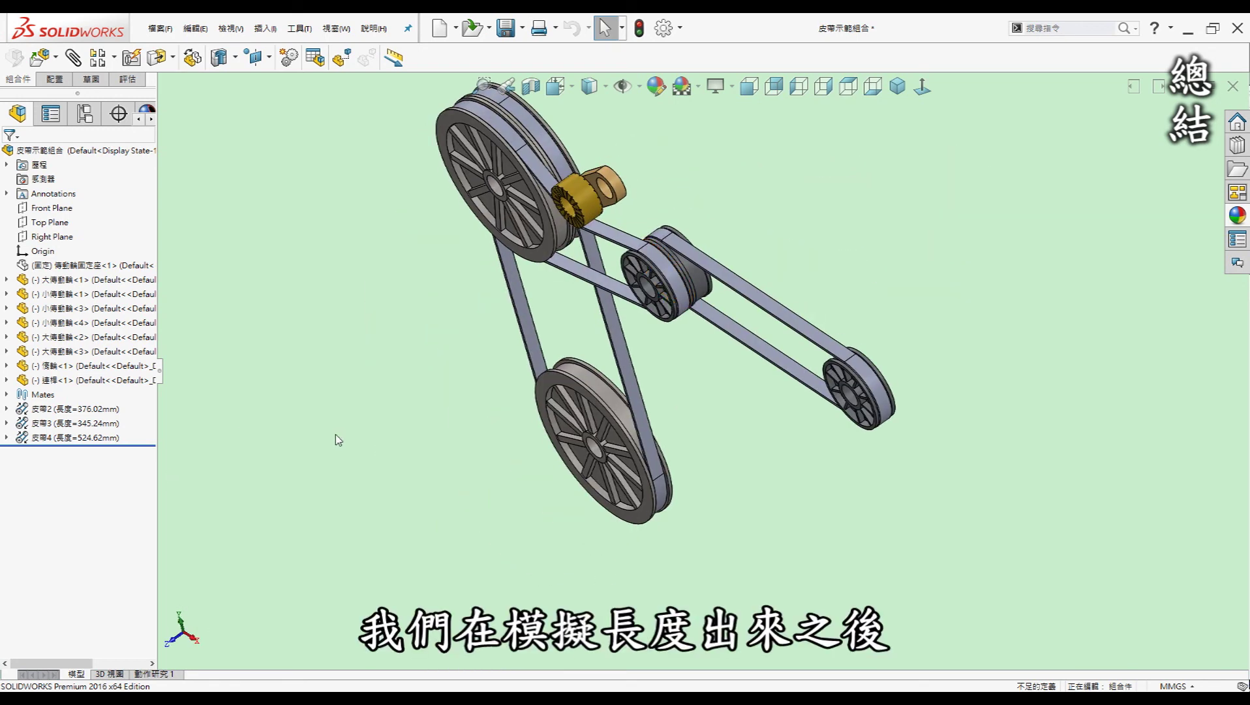
pyautogui.moveTo(388, 437); pyautogui.dragTo(1034, 223, button='middle')
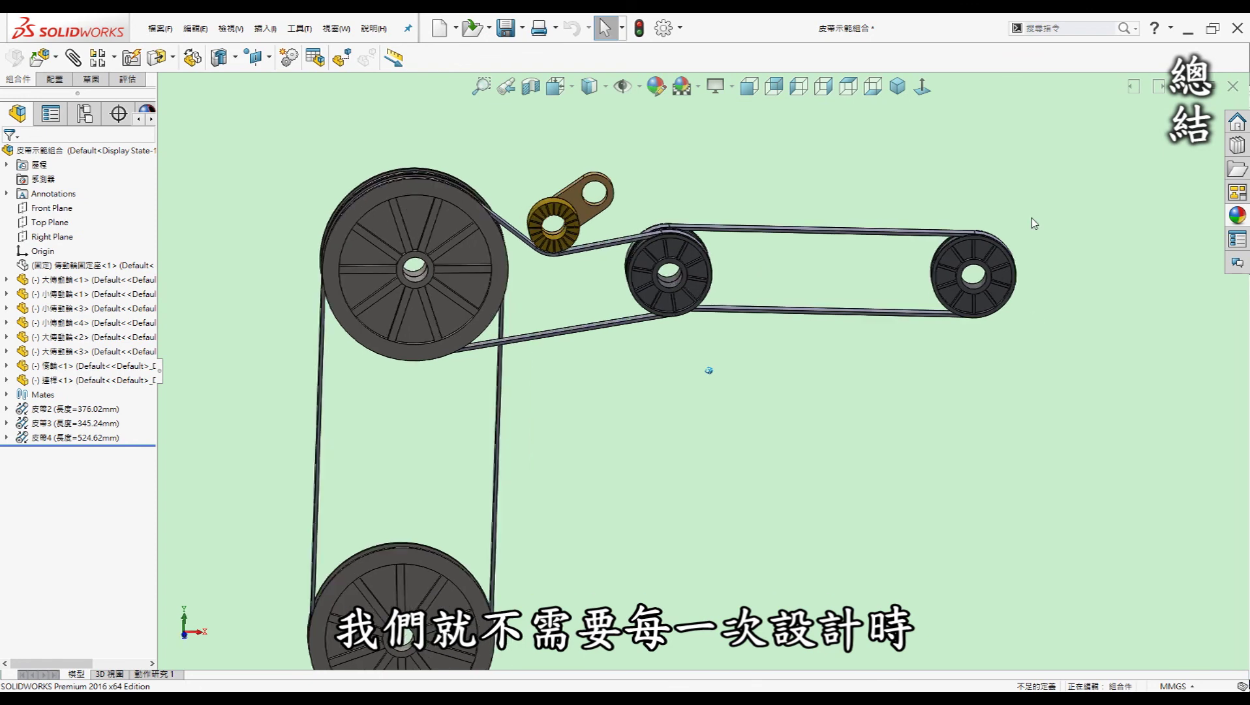
pyautogui.moveTo(1034, 223); pyautogui.dragTo(670, 291, button='middle')
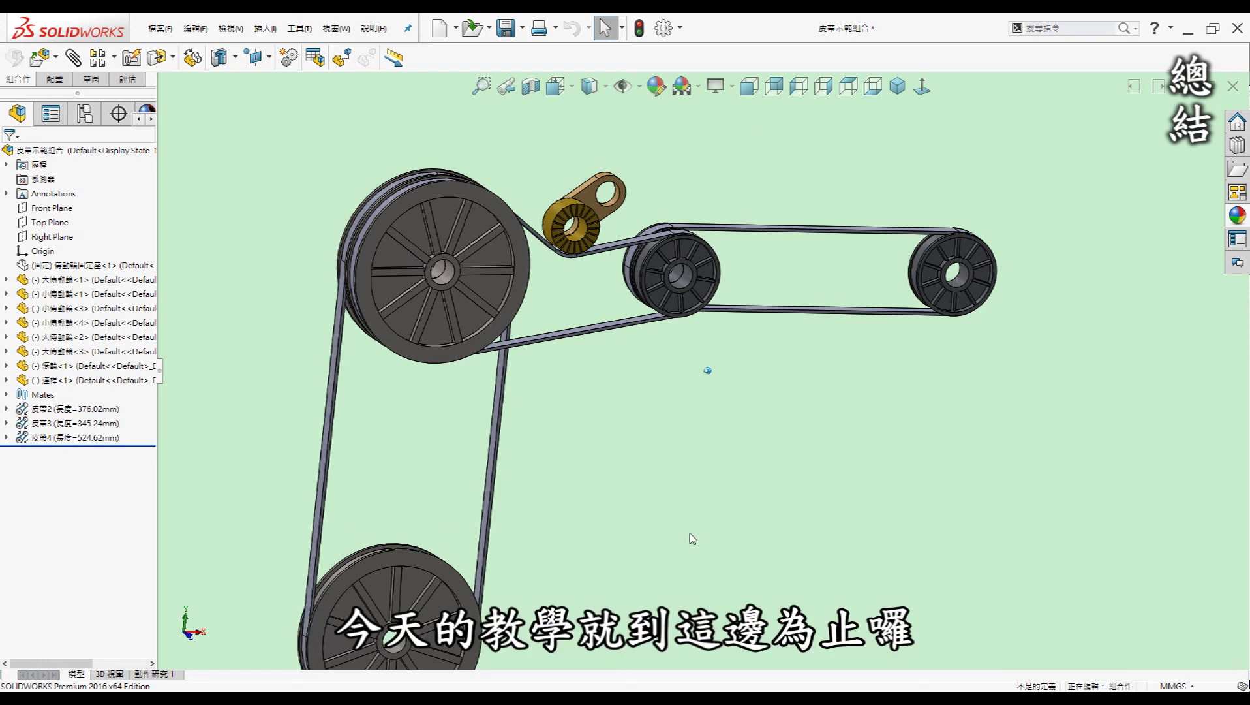
pyautogui.scroll(1, 690, 532)
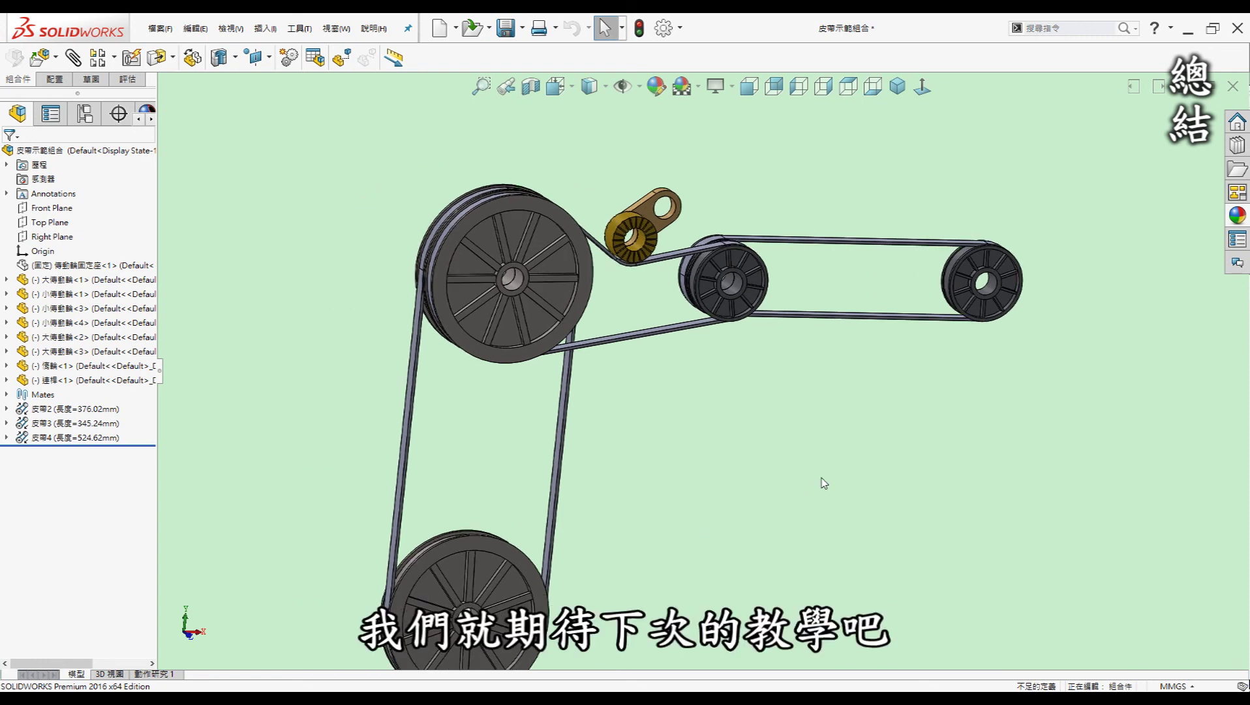